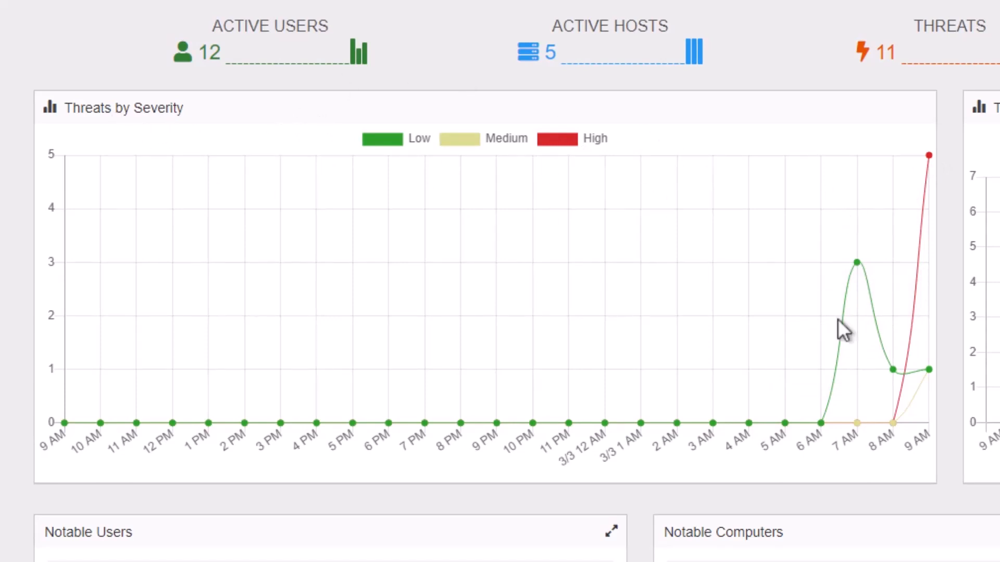
mouse_move(931, 154)
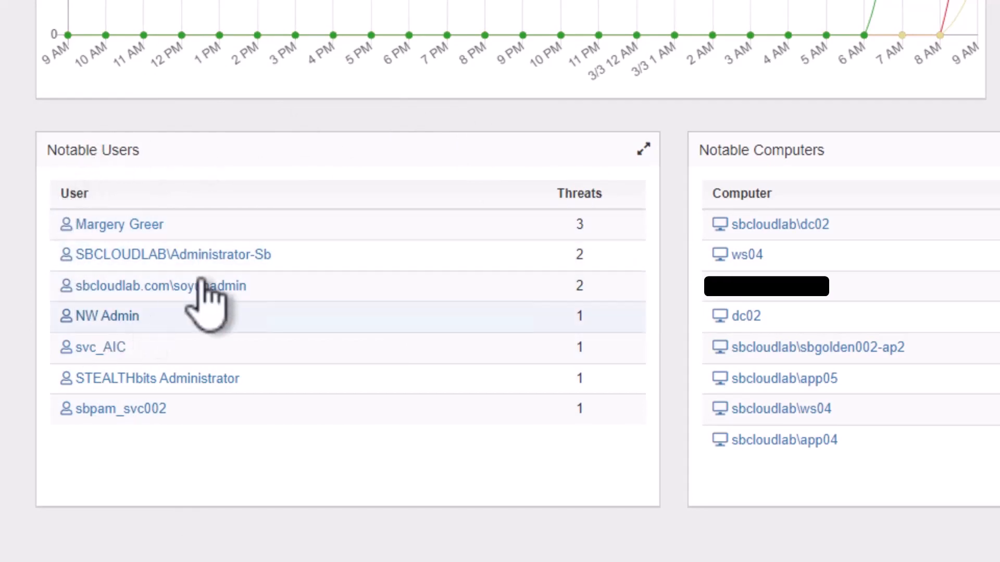
mouse_move(159, 225)
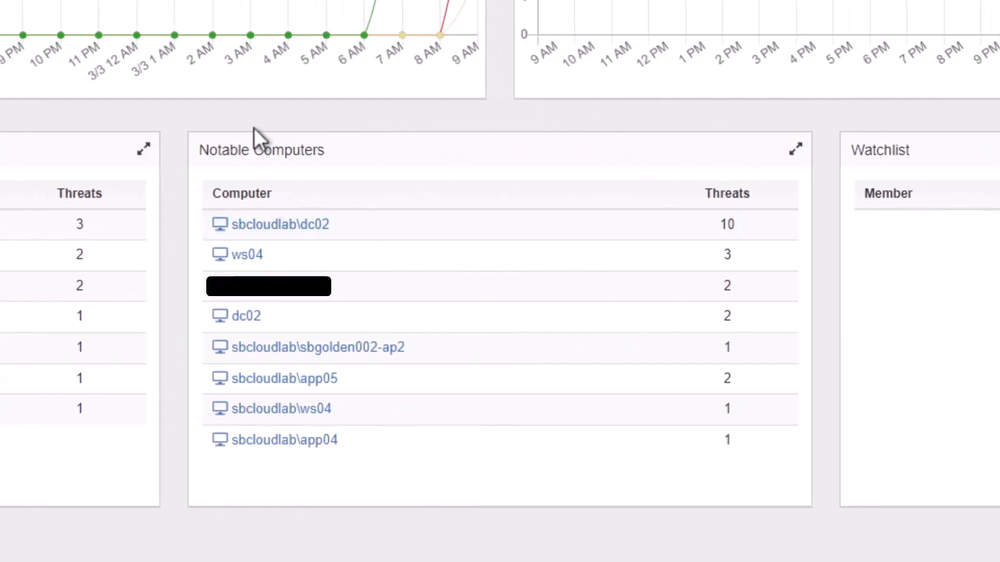
mouse_move(322, 229)
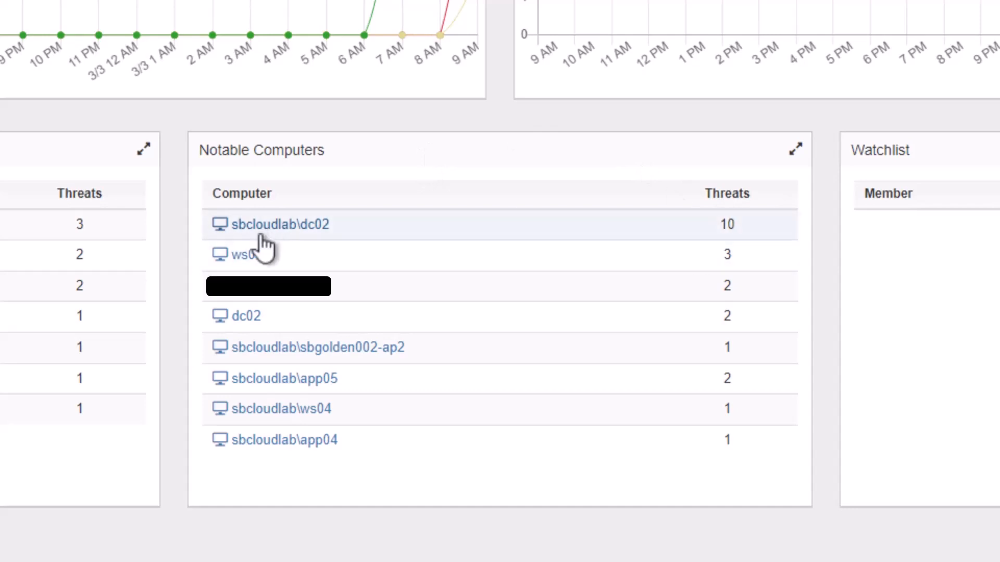
mouse_move(249, 259)
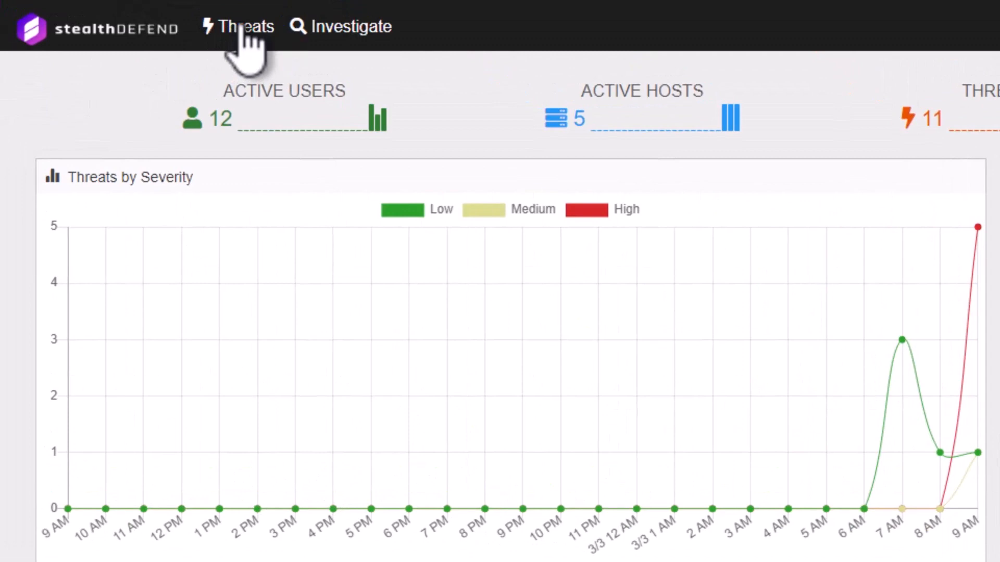
Filter threats to Medium/High Golden Ticket, LDAP Reconnaissance and DCSync, and open the latest LDAP Reconnaissance threat
click(242, 29)
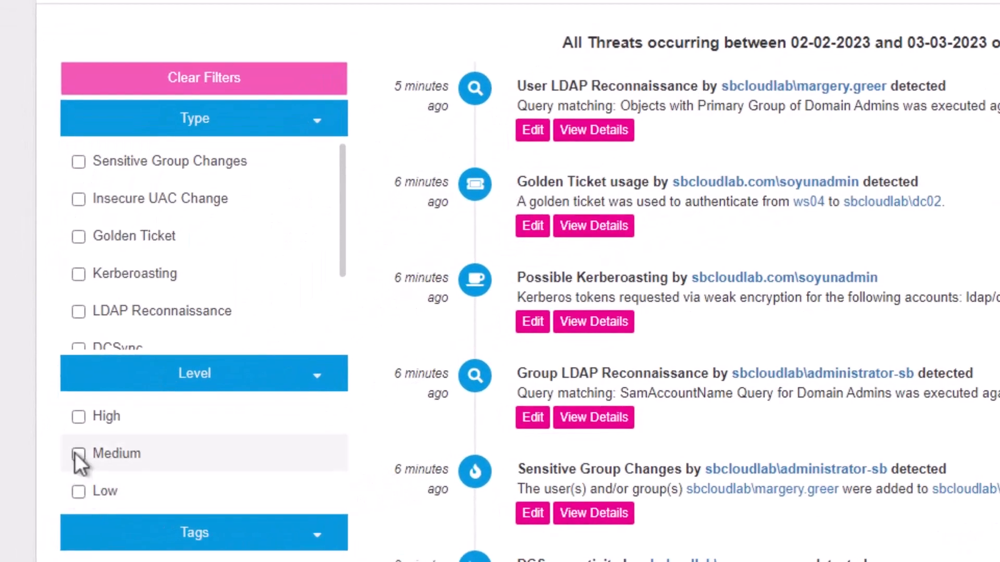
click(78, 454)
click(78, 417)
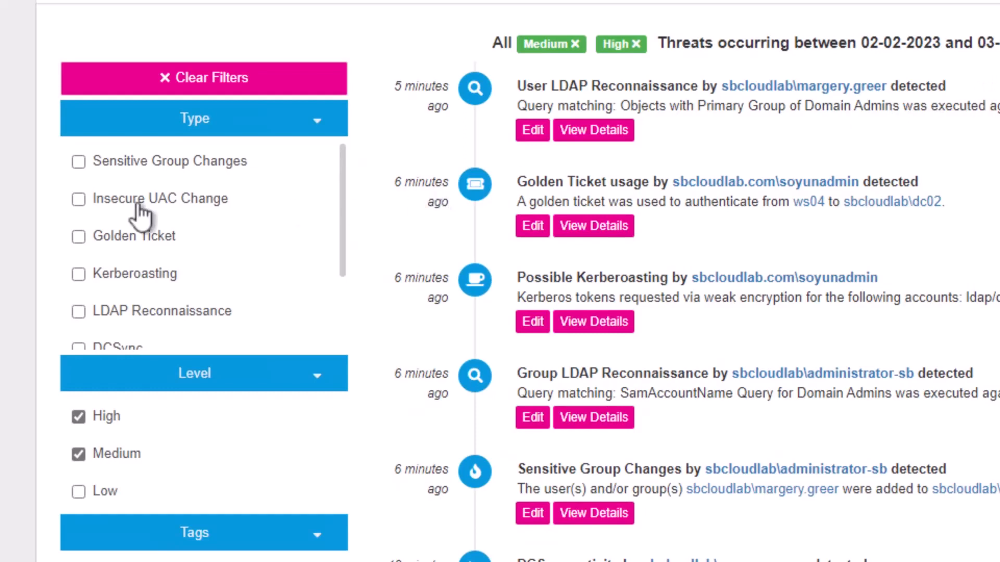
click(78, 236)
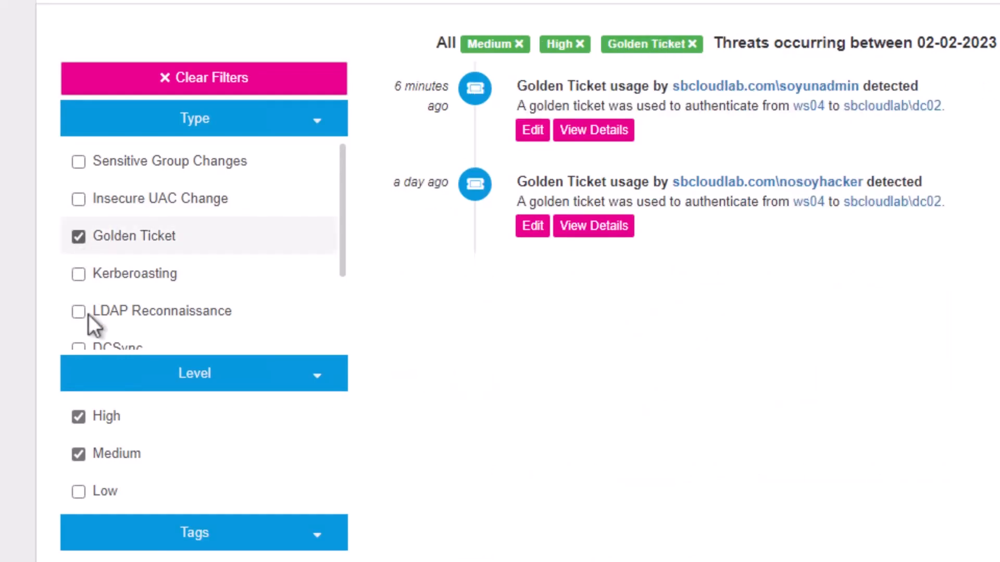
click(78, 312)
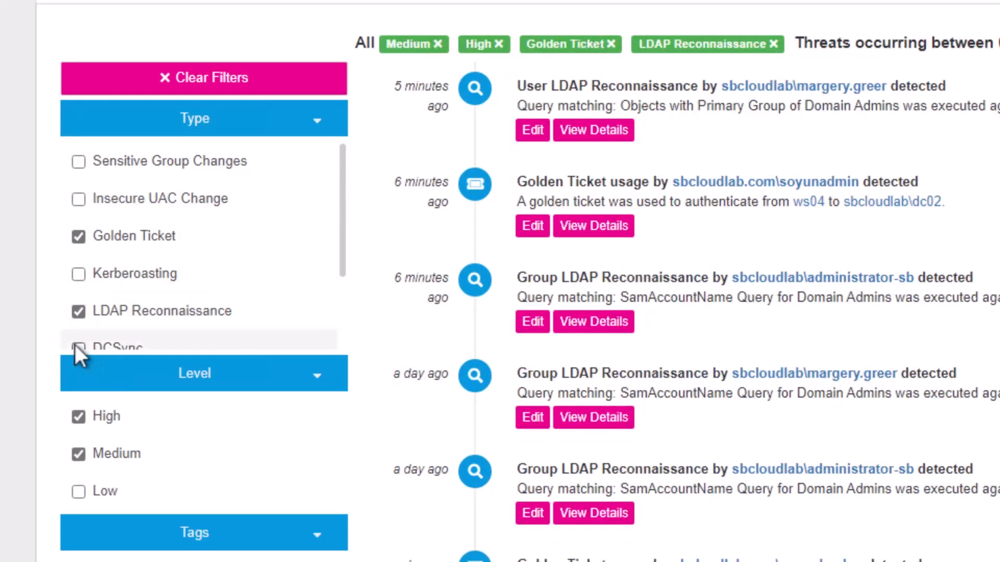
click(74, 343)
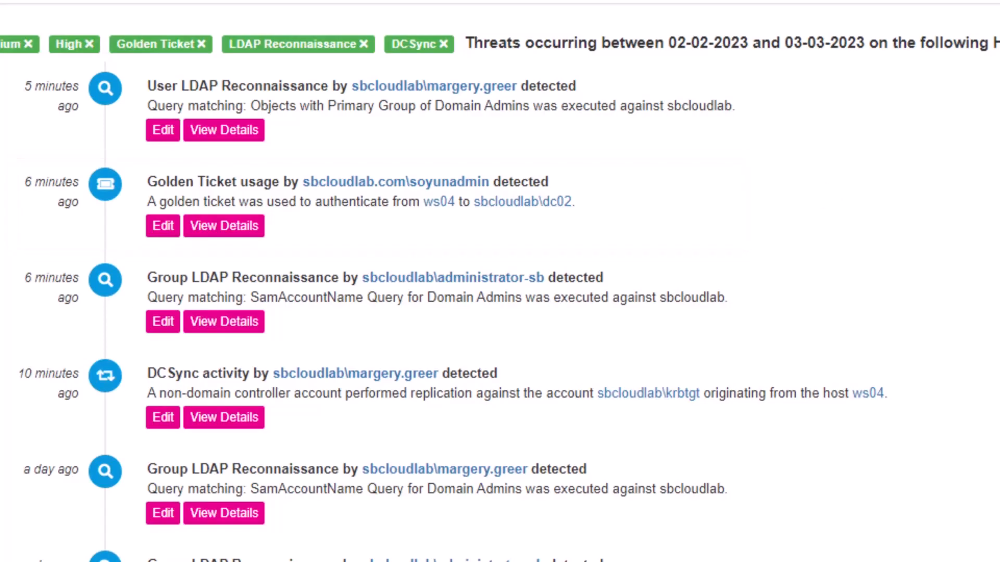
click(204, 135)
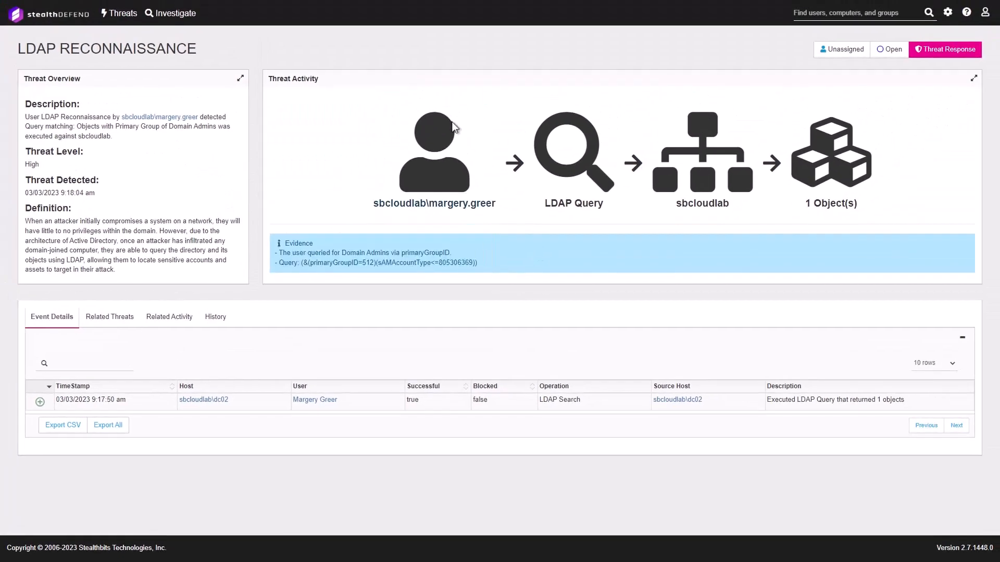
Expand the LDAP Search event on sbcloudlab\dc02 to show its query filter, perpetrator and originating host
mouse_move(458, 136)
drag(123, 143, 24, 116)
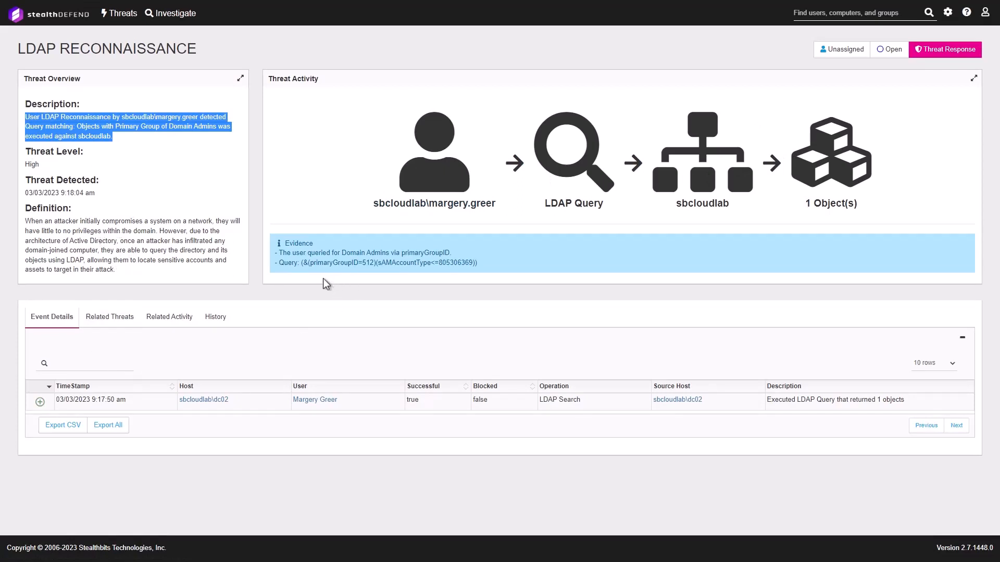
click(78, 410)
click(78, 411)
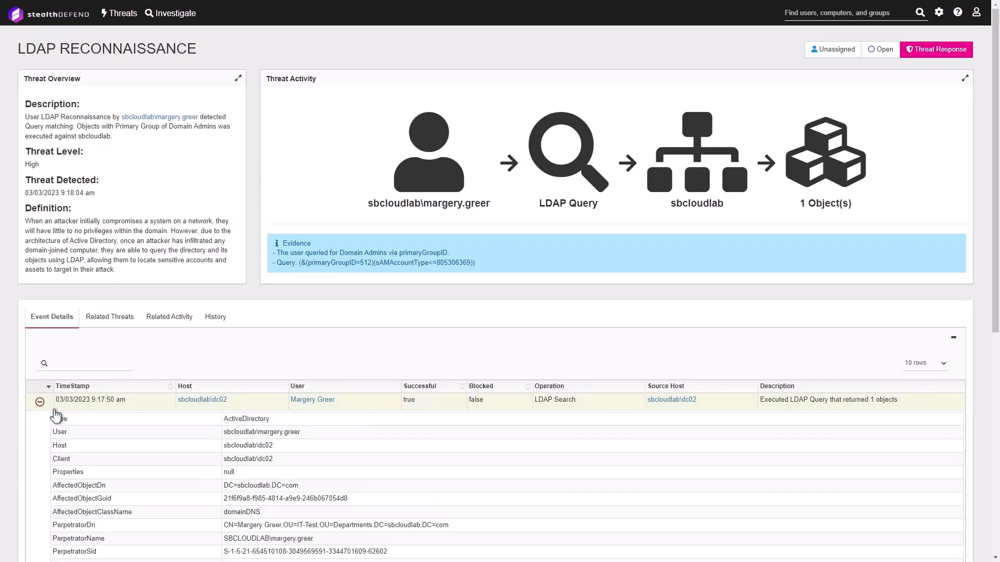
scroll(223, 269, down, 6)
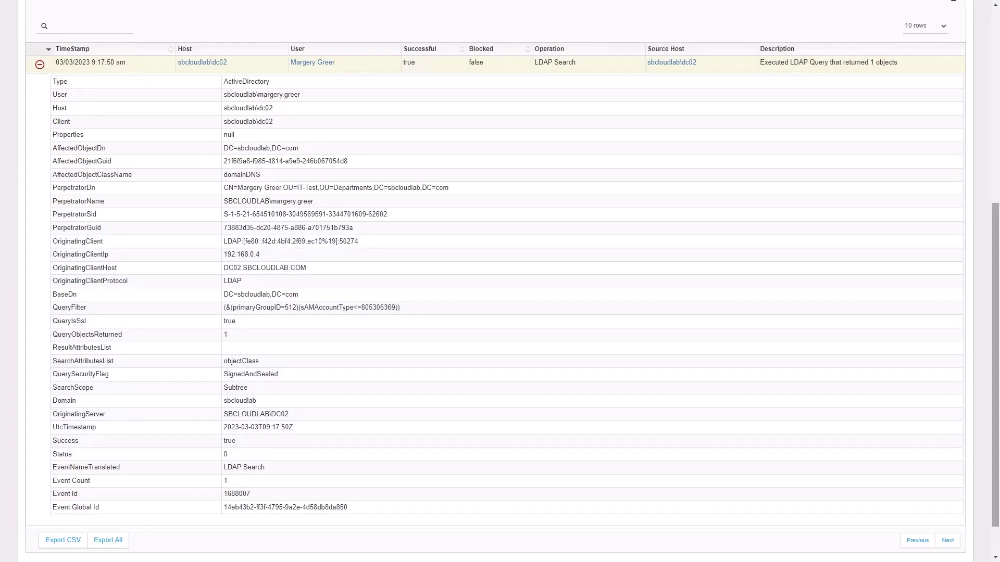
scroll(373, 324, up, 6)
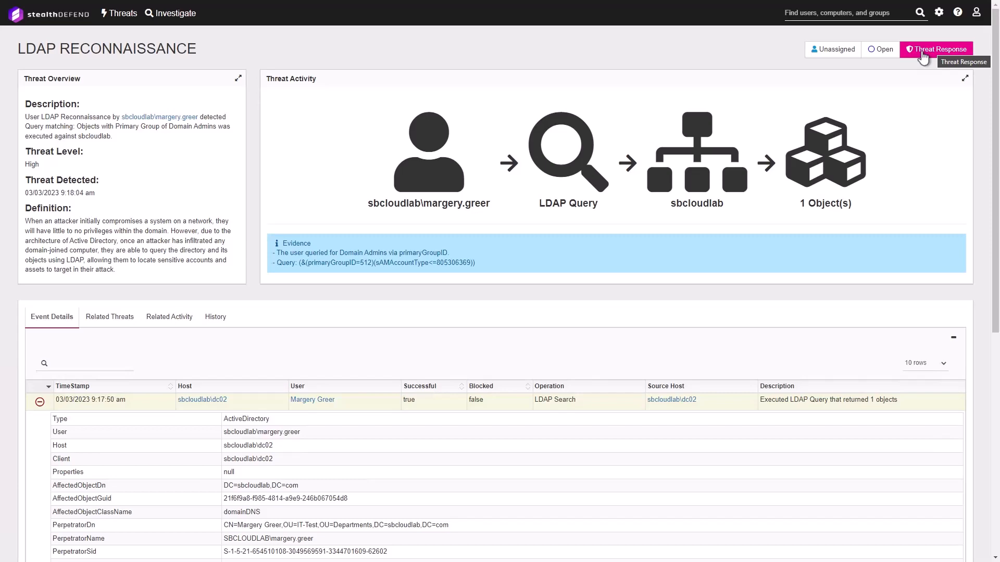
Preview the LDAP Reconaissance Account Disable and Password Reset playbook in Threat Response, closing without running it
click(923, 54)
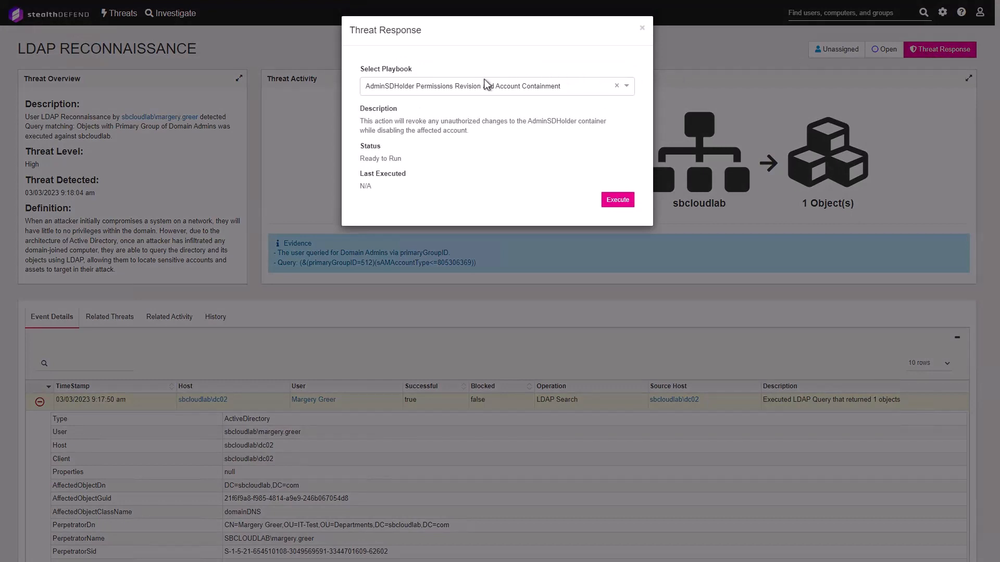
click(628, 89)
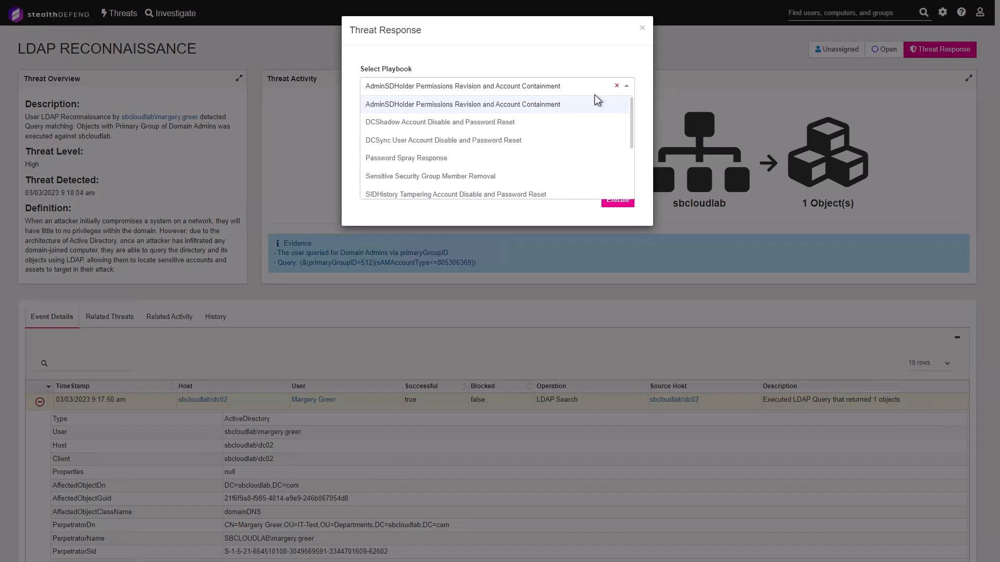
scroll(531, 113, down, 1)
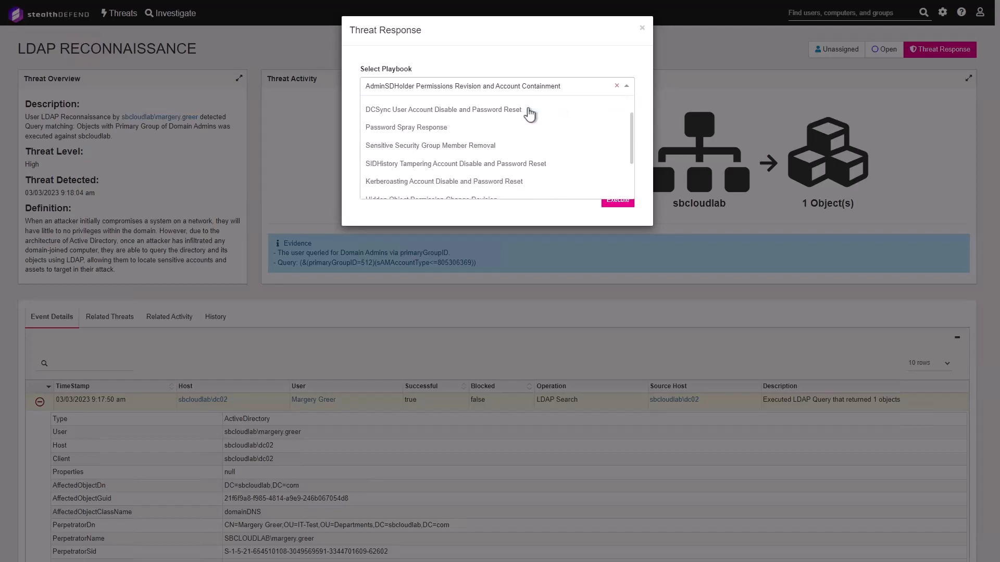
scroll(505, 130, down, 2)
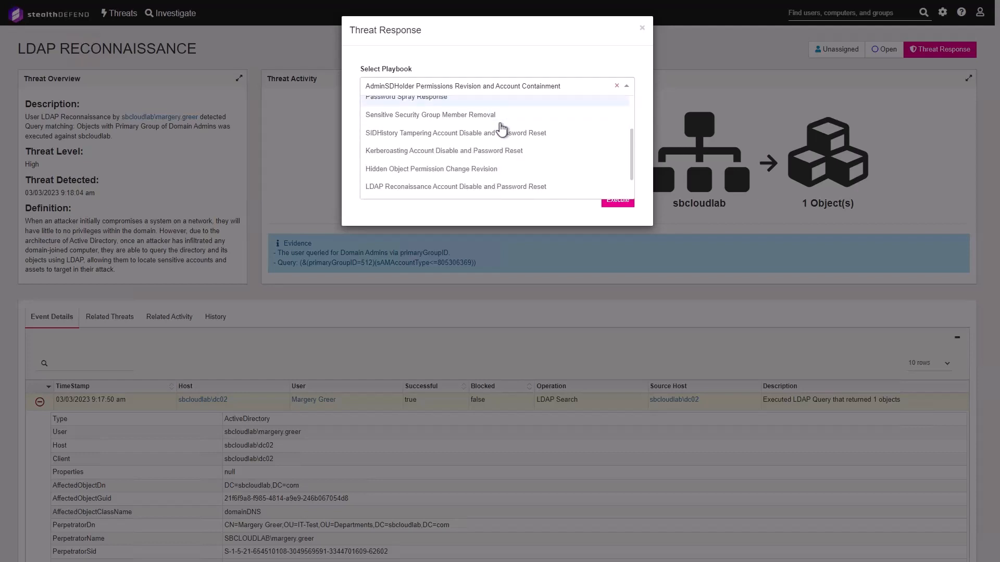
scroll(501, 128, down, 1)
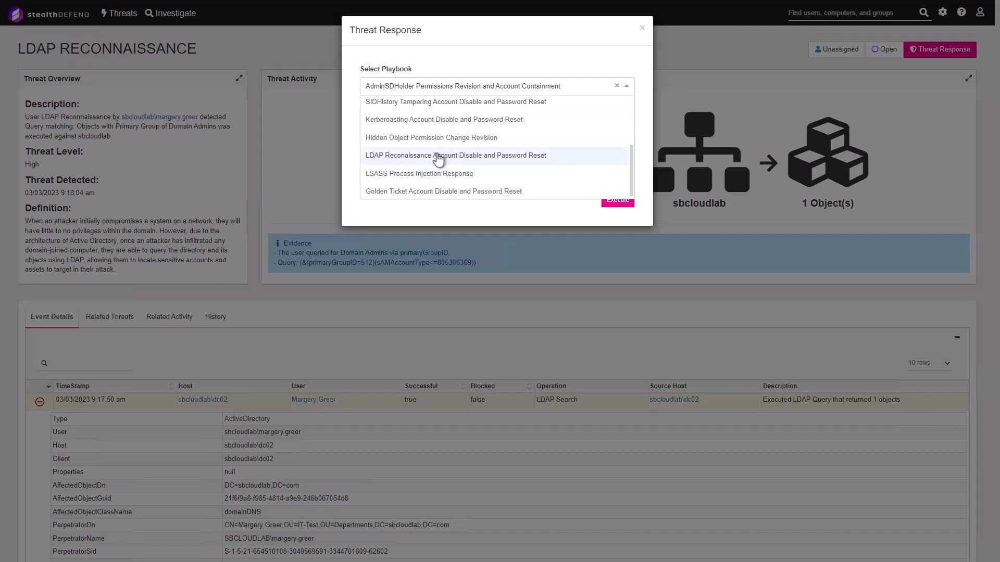
click(411, 156)
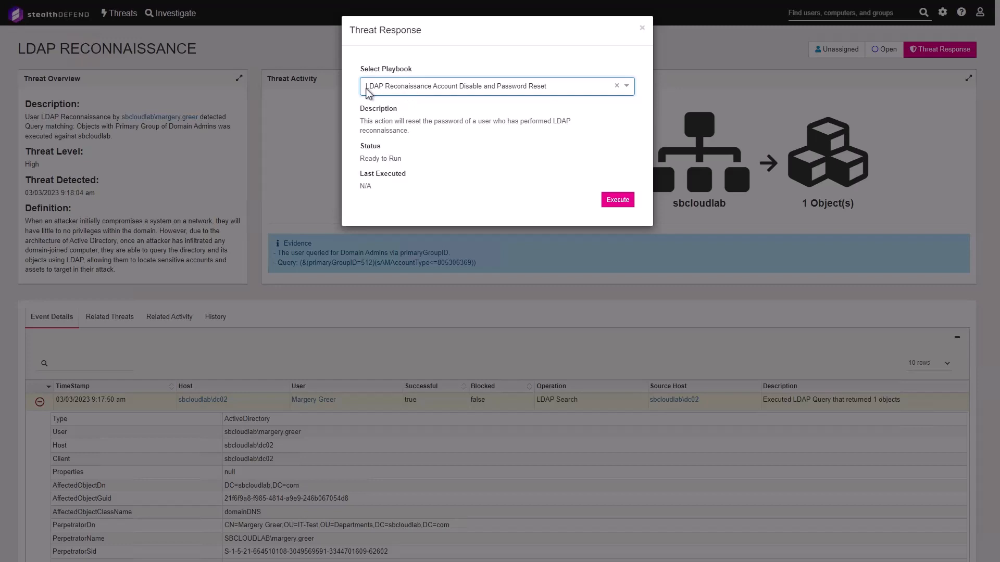
click(644, 33)
click(939, 12)
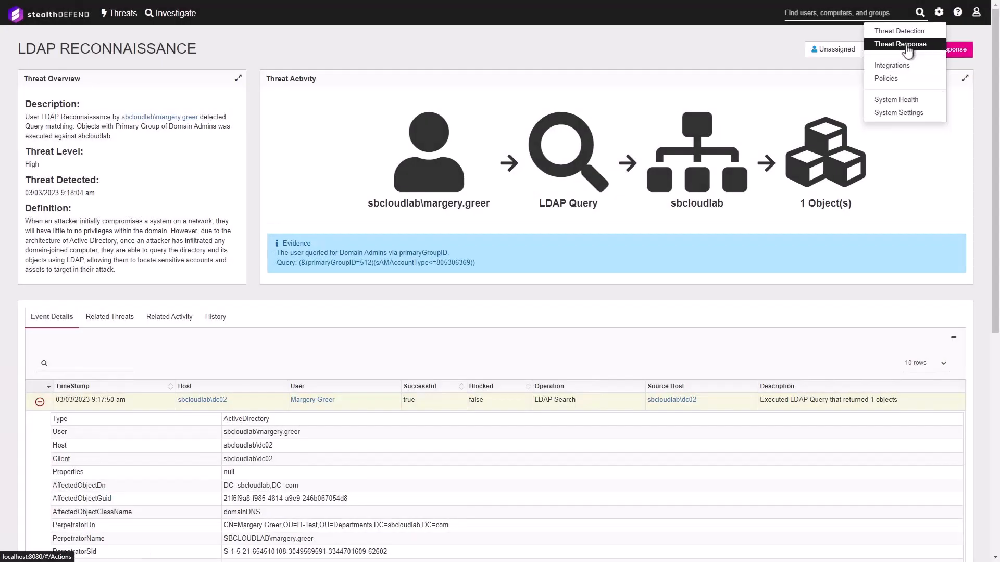
Open the LDAP Reconaissance playbook's action steps and move the Disable Active Directory Account step down and back
click(904, 45)
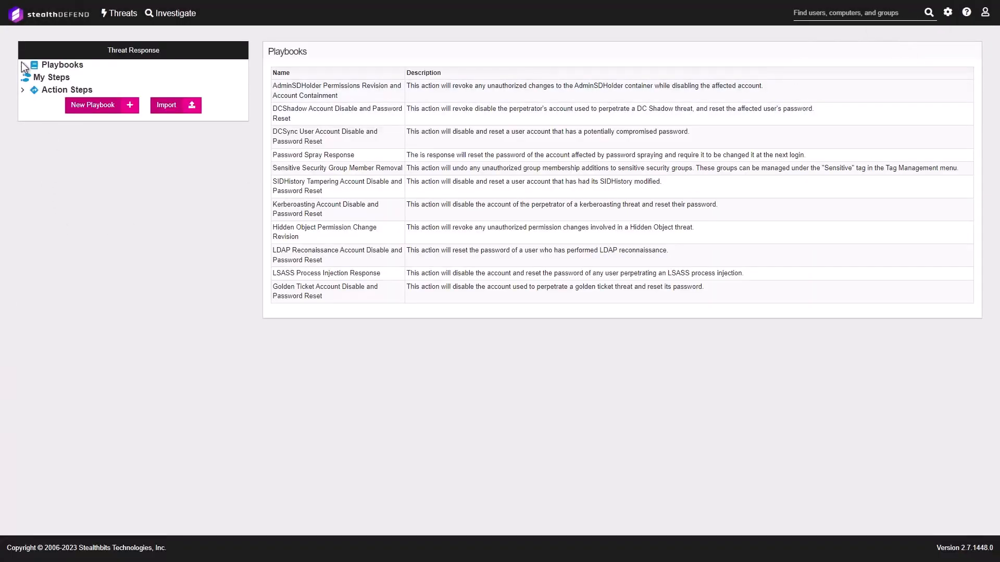
click(22, 64)
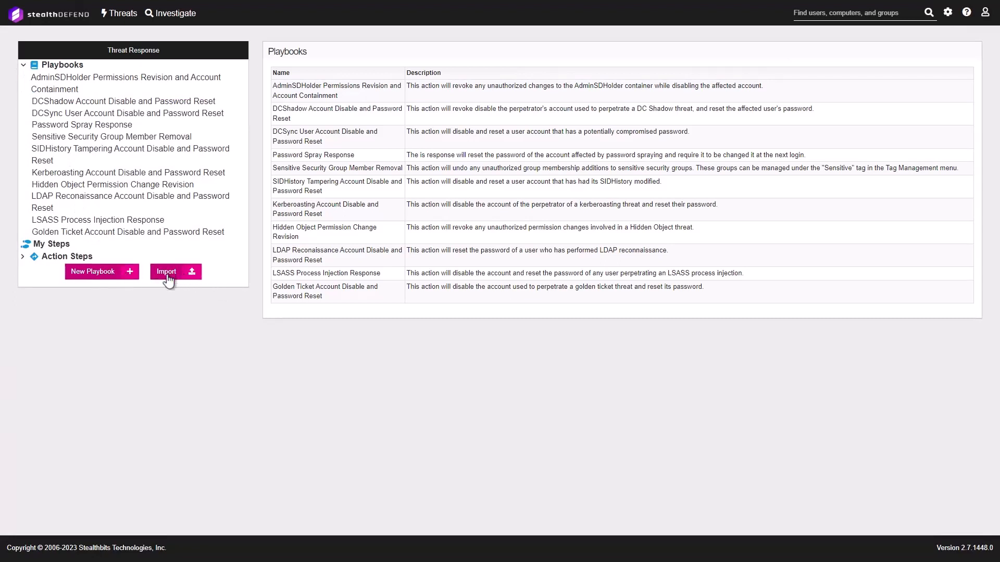
click(315, 256)
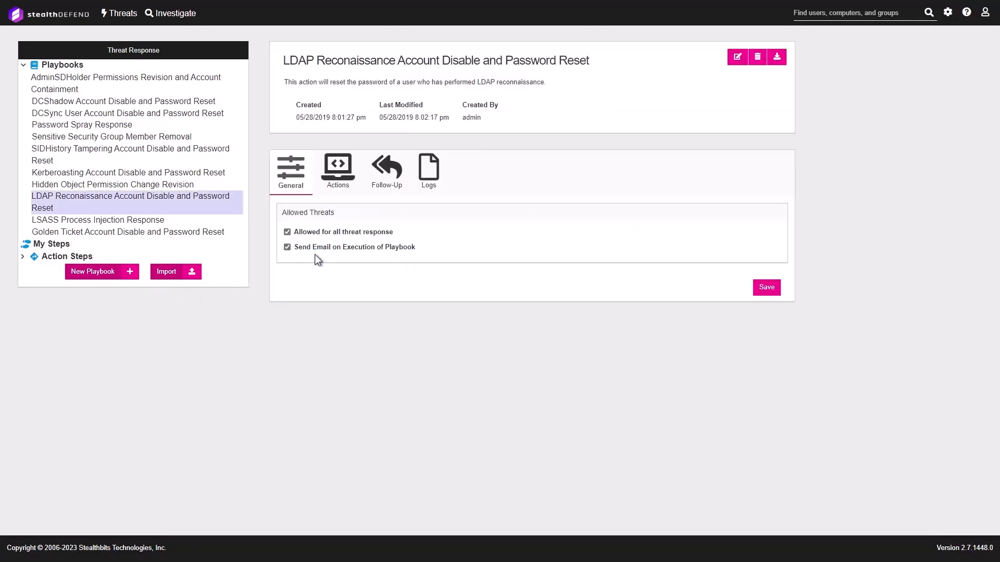
click(337, 174)
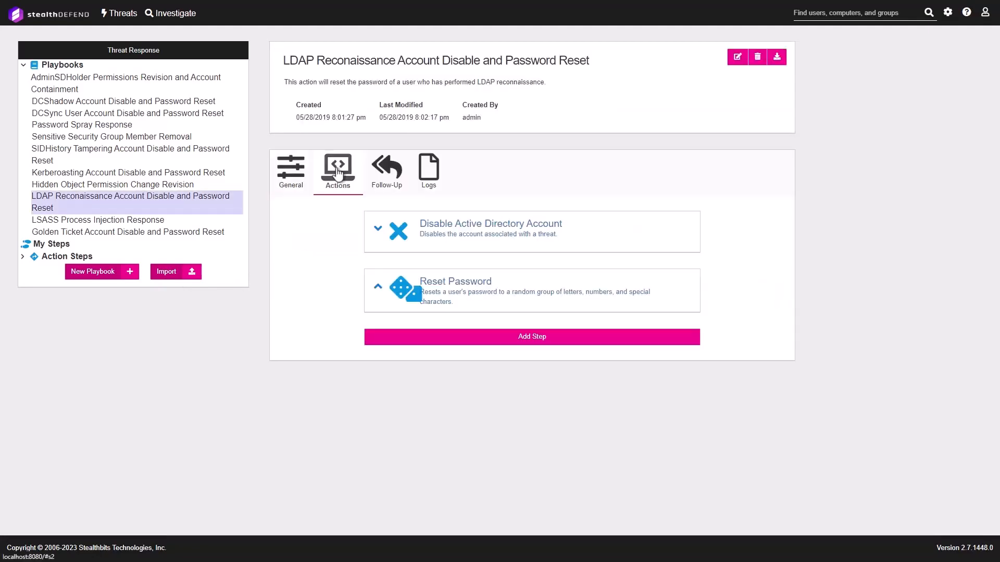
click(378, 233)
click(378, 287)
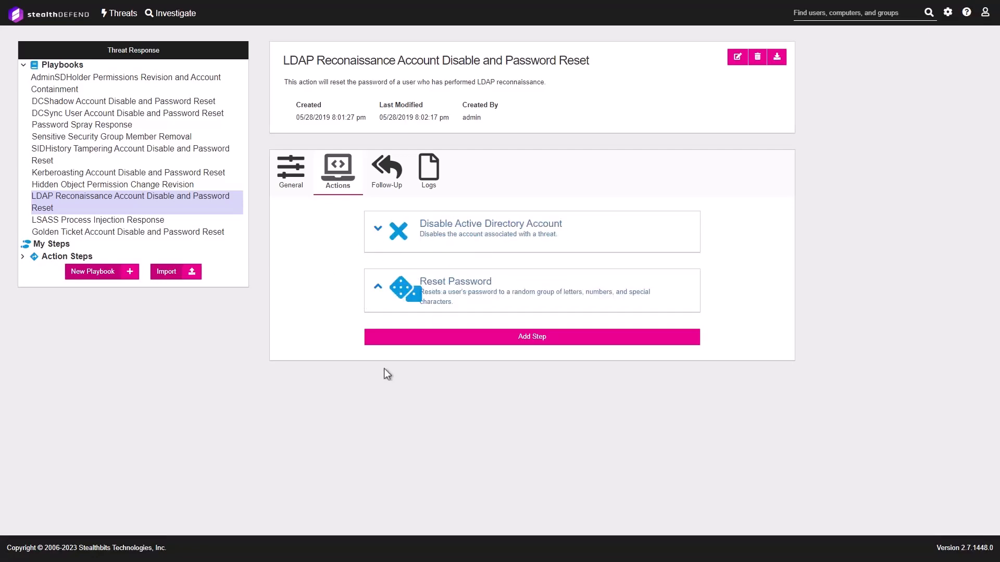
Browse action types for a new playbook step without adding one, then go to Investigate's All Events
click(515, 340)
click(475, 385)
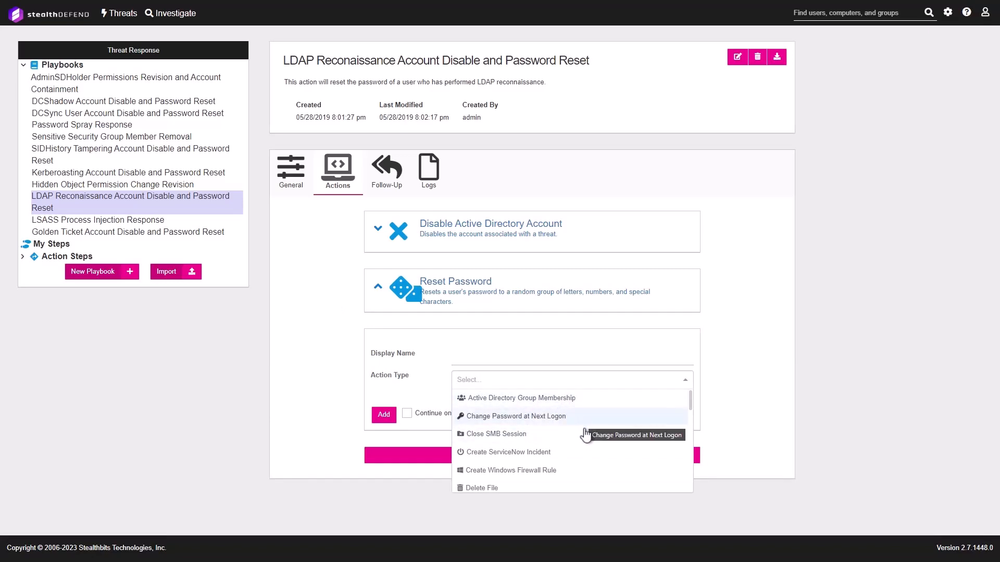
scroll(573, 448, down, 3)
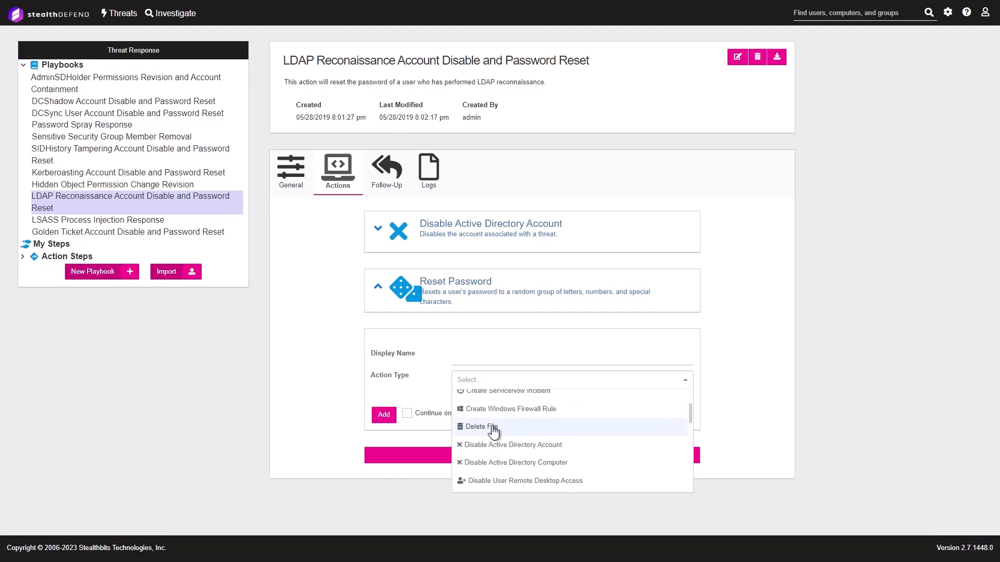
scroll(493, 431, down, 1)
scroll(513, 420, down, 1)
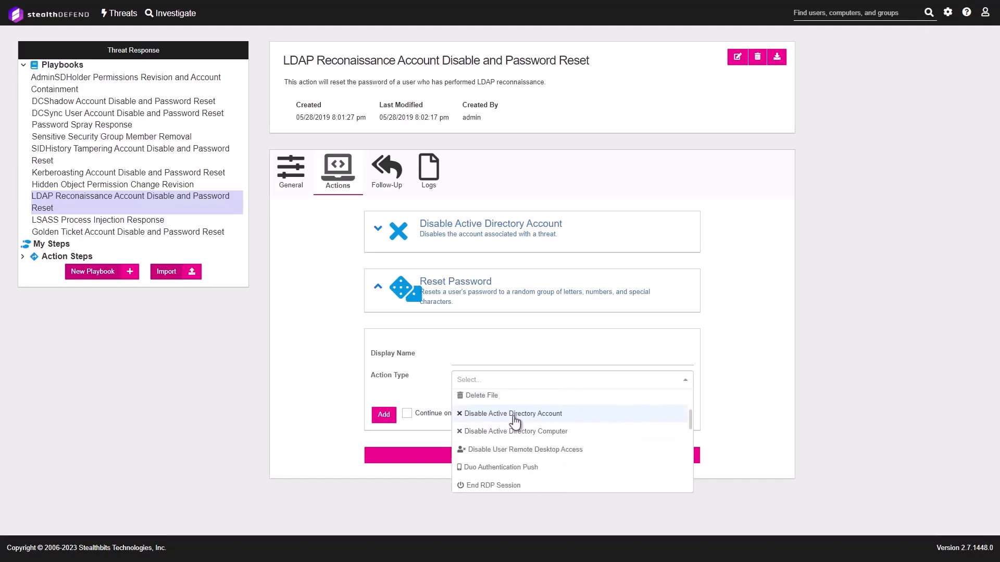
scroll(515, 421, down, 3)
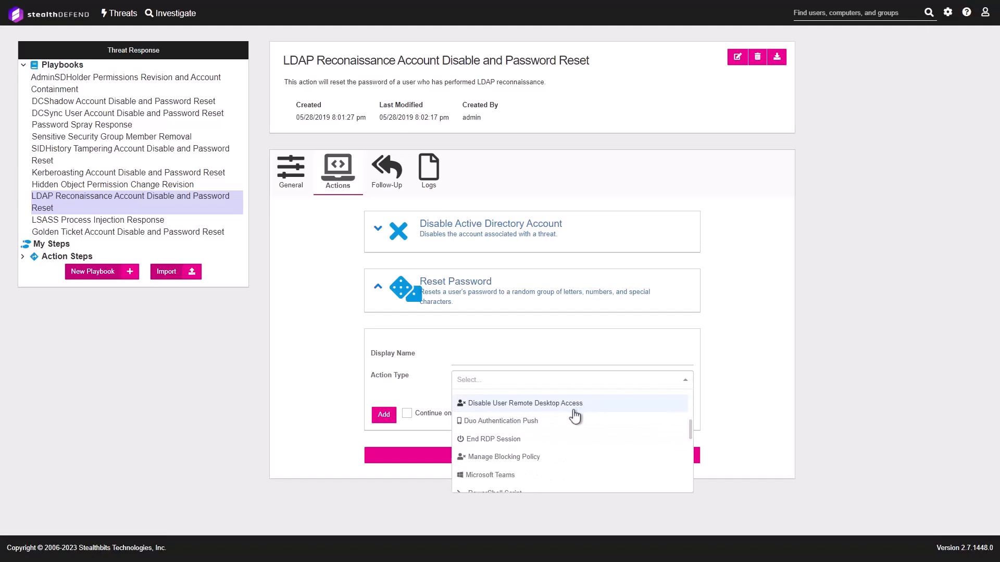
scroll(565, 425, down, 2)
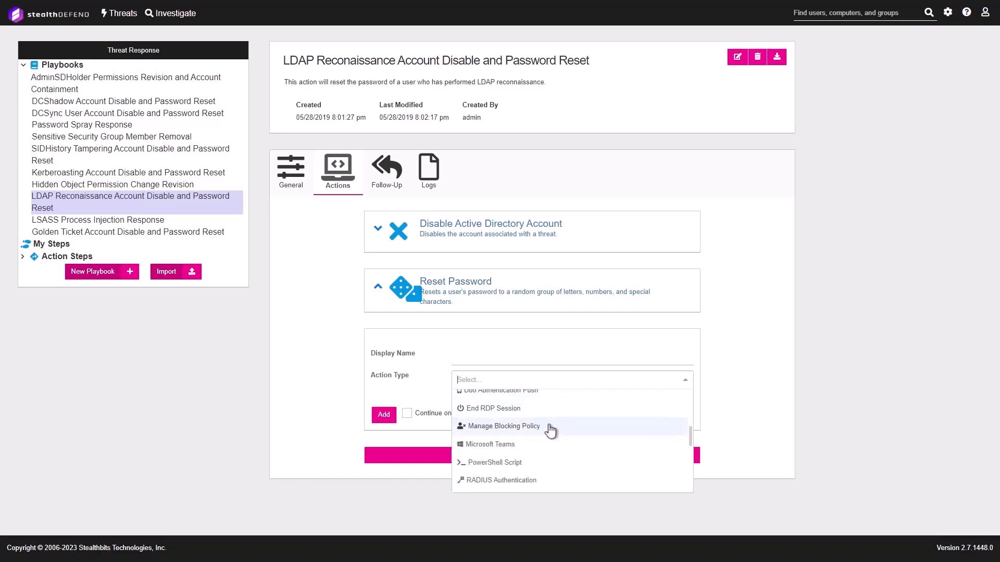
scroll(520, 438, down, 1)
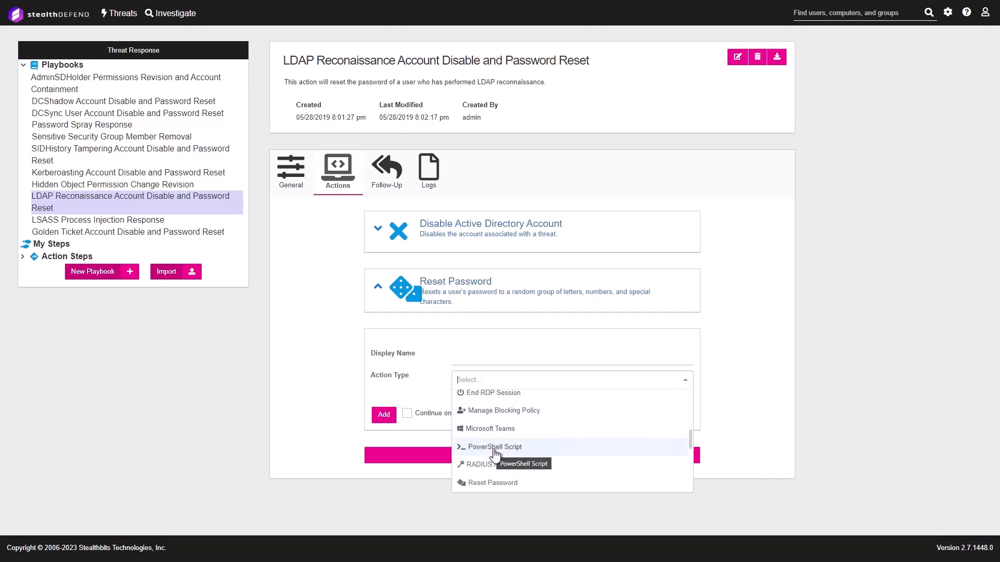
scroll(543, 444, down, 1)
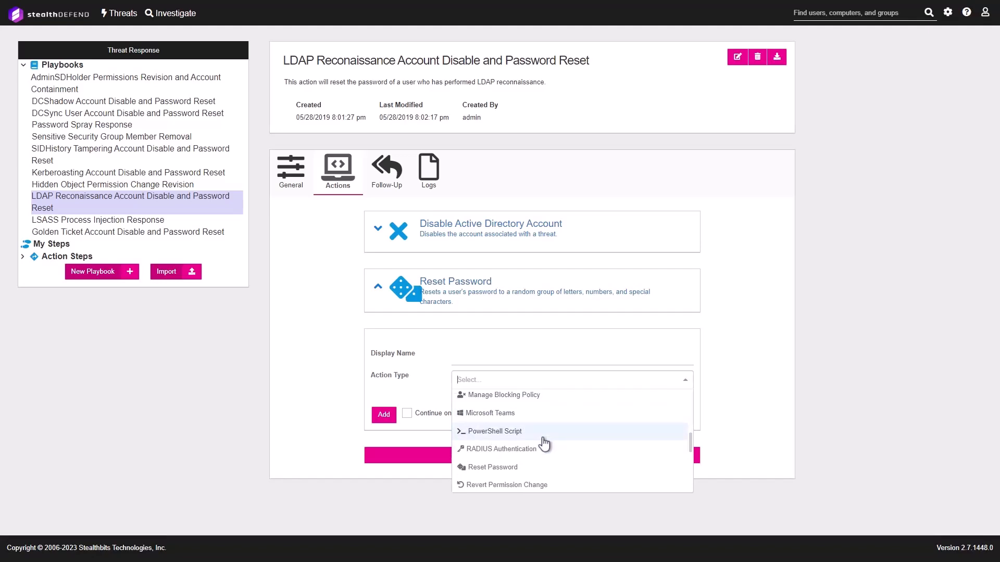
scroll(544, 444, down, 4)
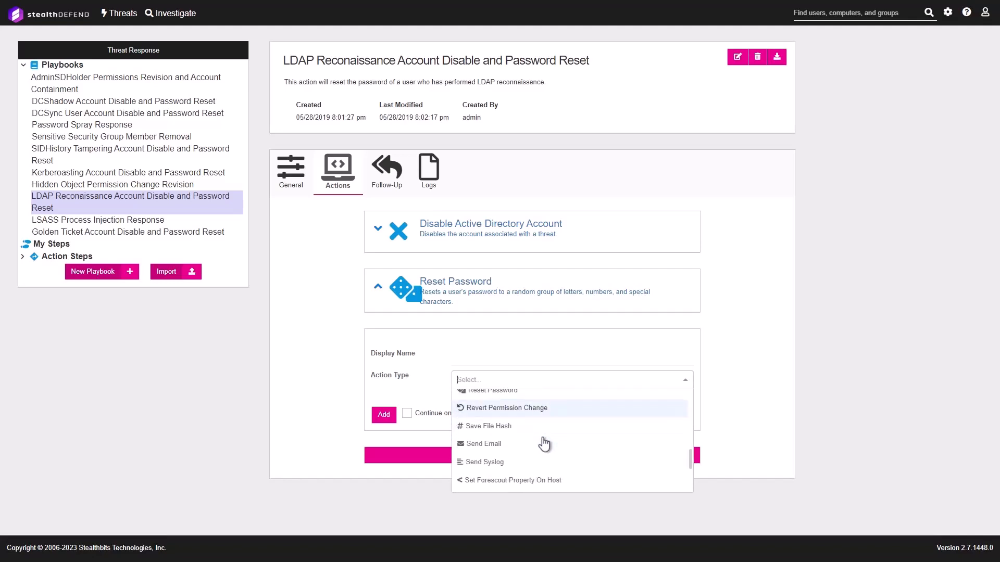
scroll(544, 444, down, 3)
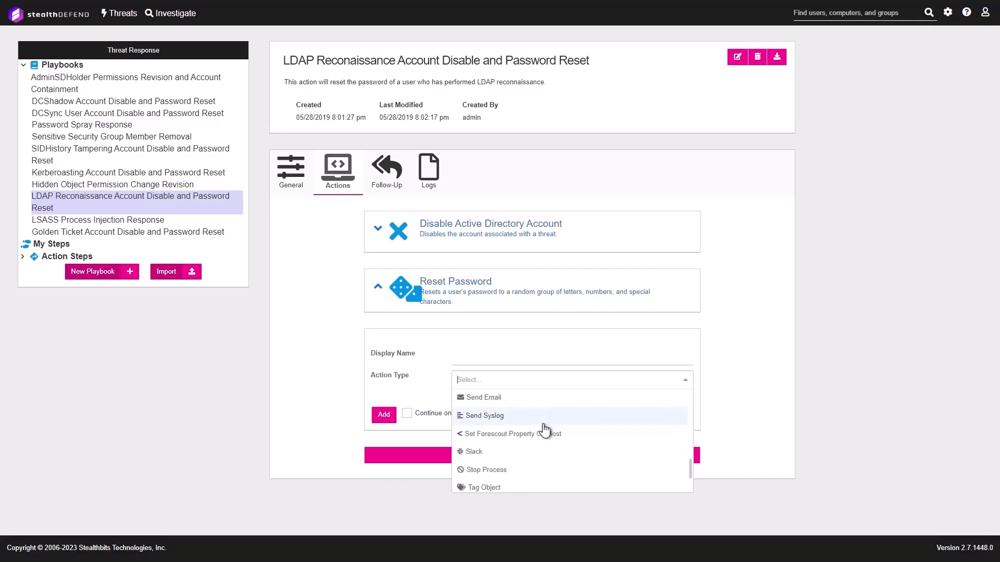
scroll(562, 418, down, 3)
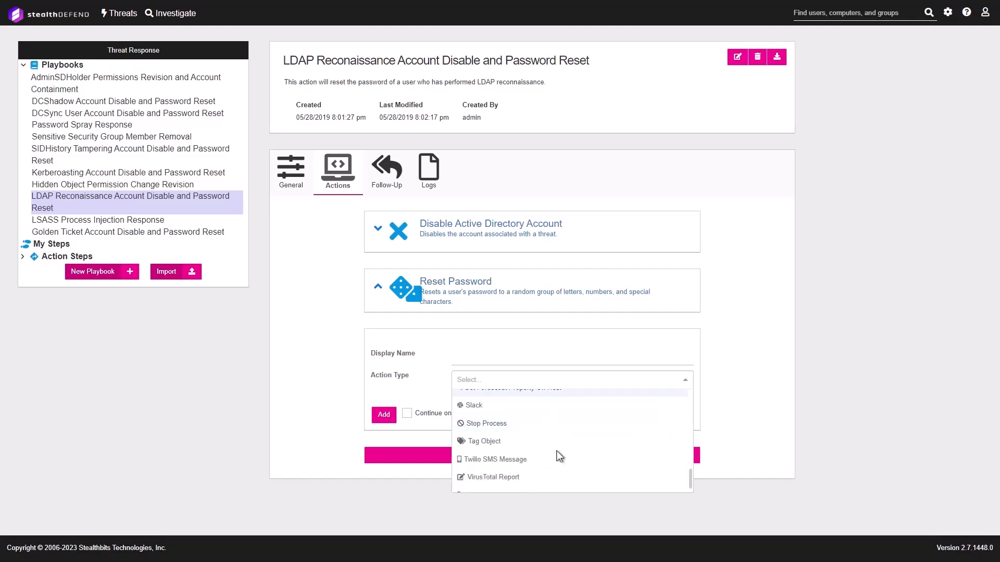
scroll(607, 414, down, 1)
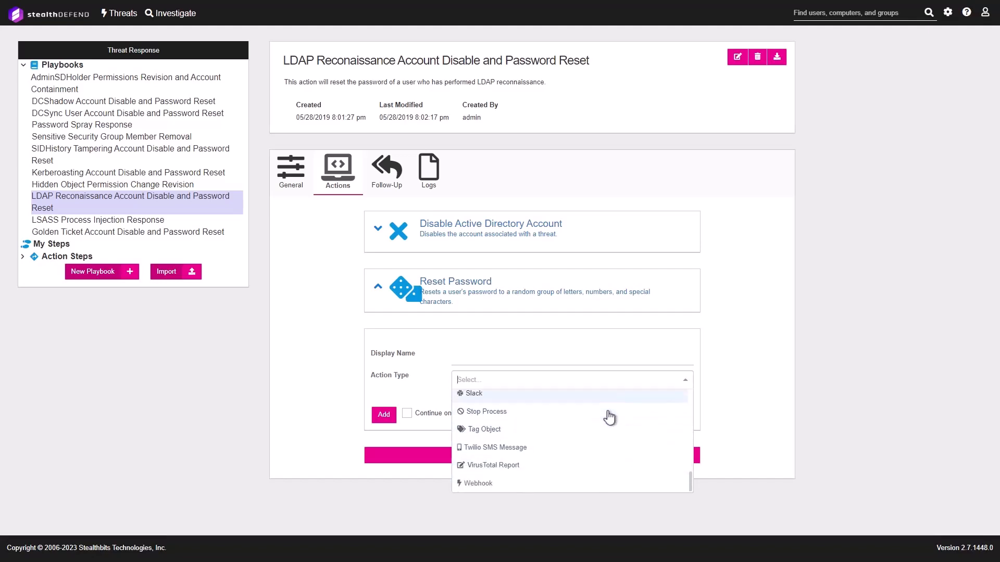
click(197, 371)
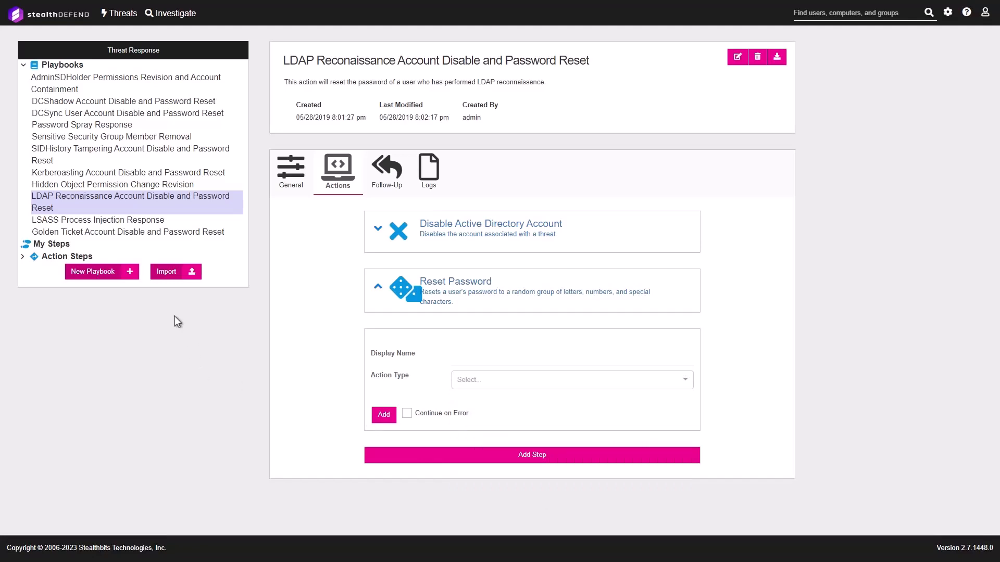
click(170, 18)
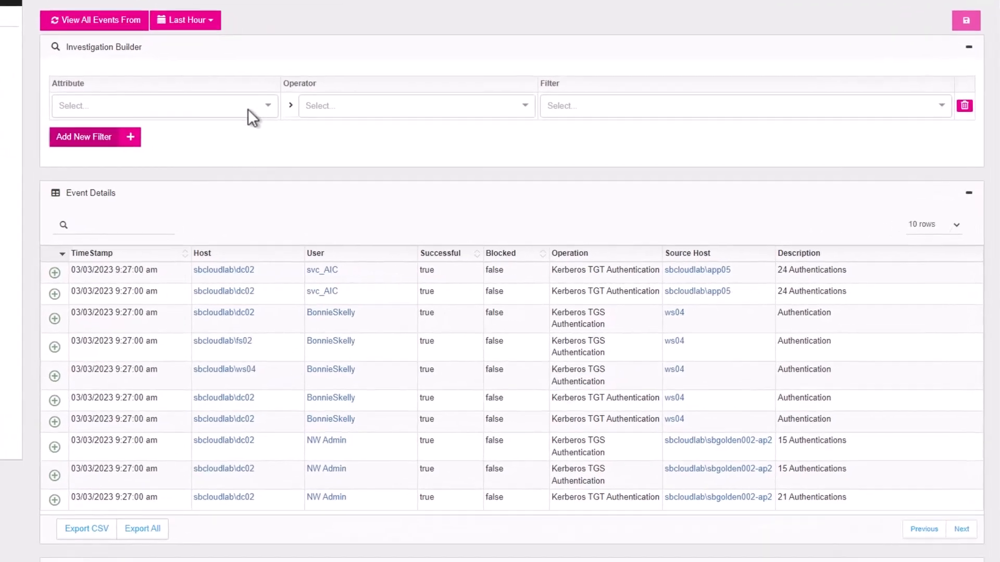
Filter events by Perpetrator Contains the chosen domain user, run the investigation and page to the next results
click(395, 140)
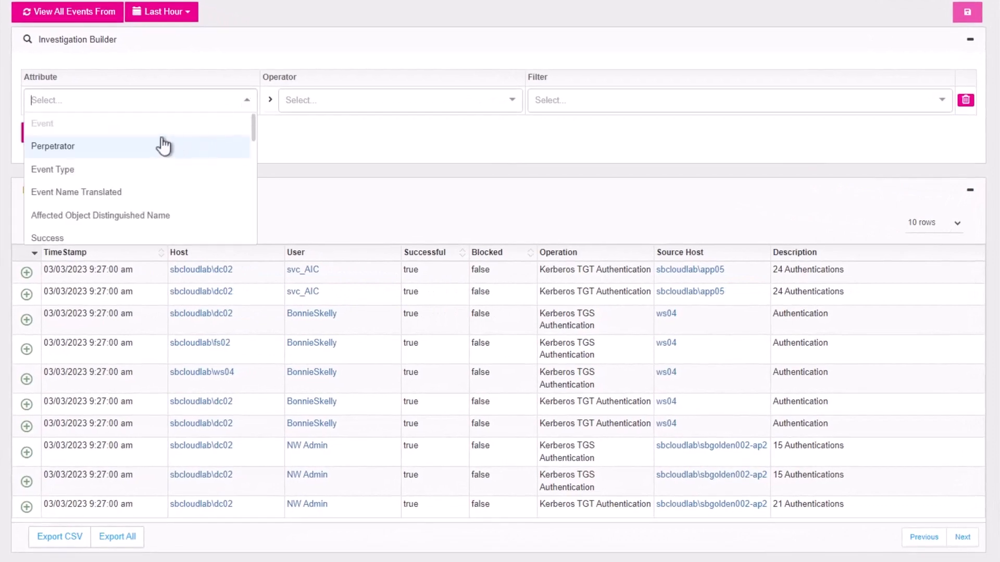
click(62, 151)
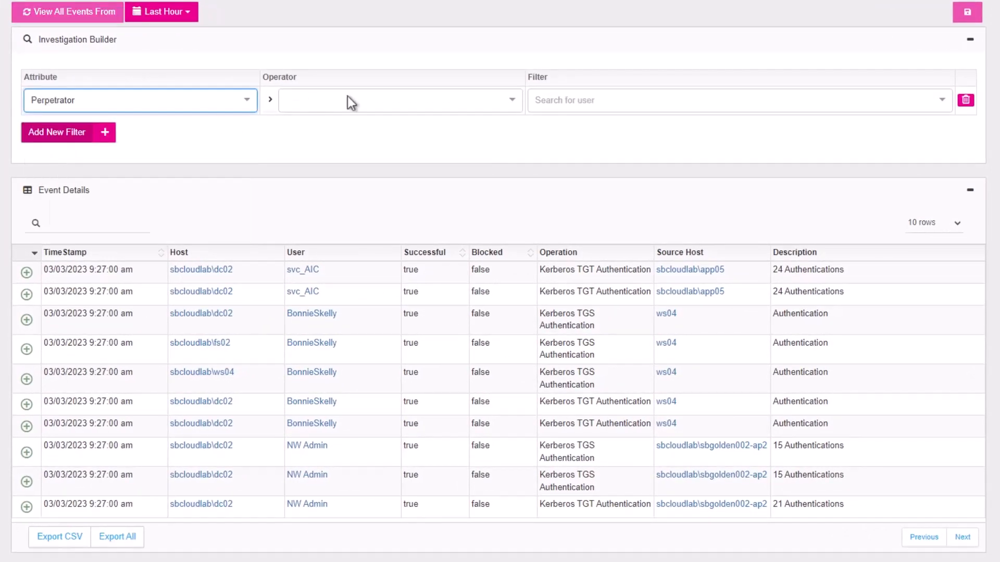
click(513, 102)
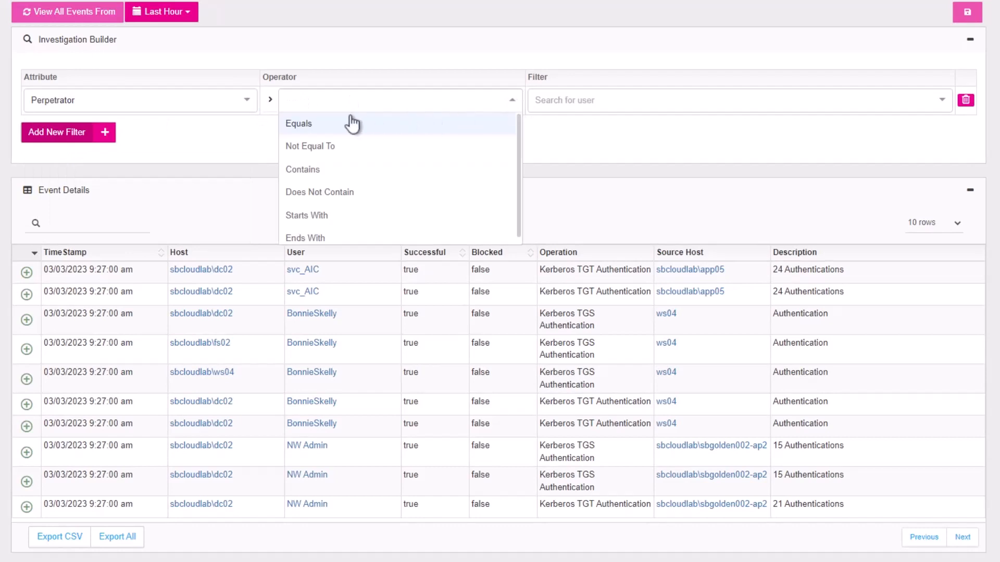
click(311, 171)
click(674, 99)
text(margery)
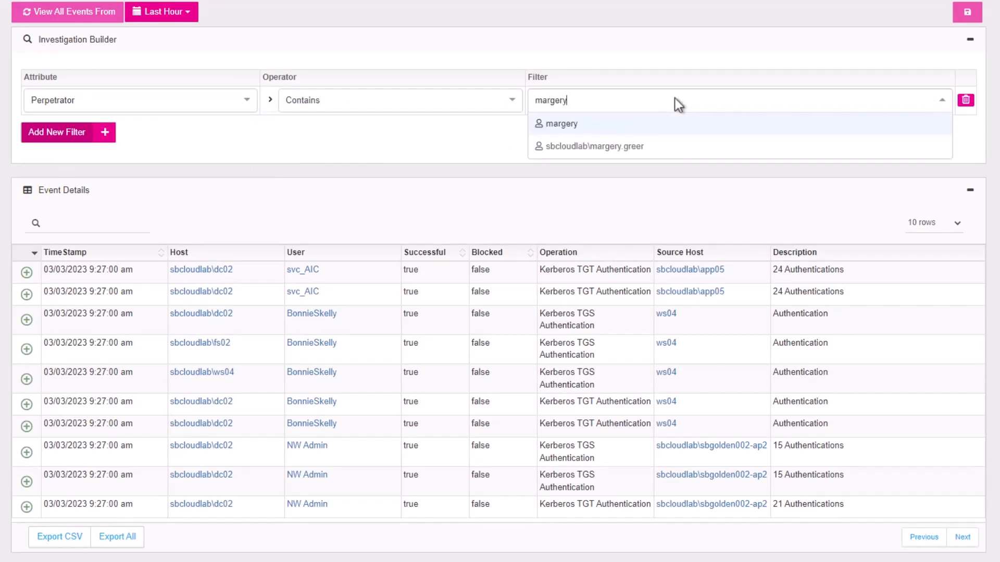
click(530, 149)
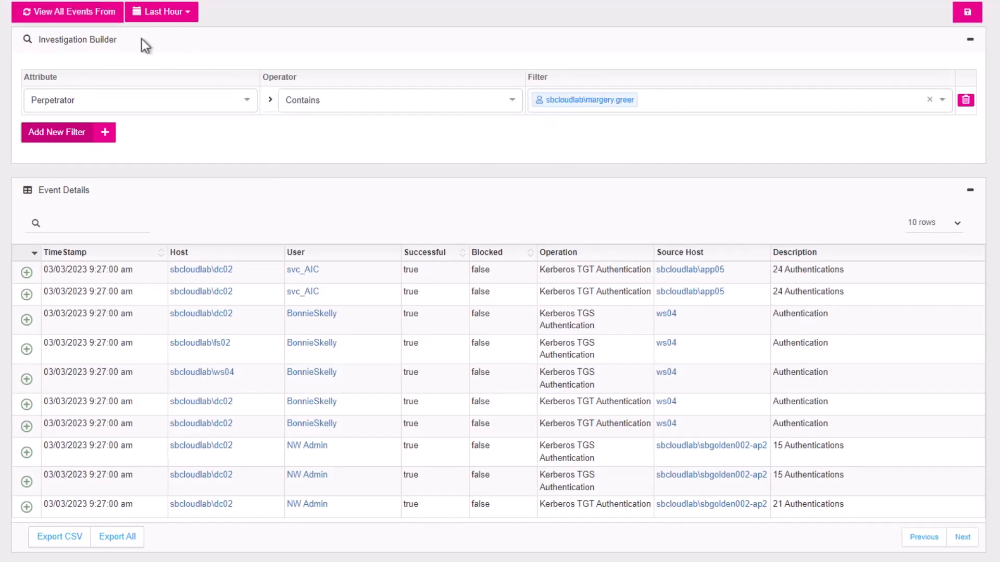
click(69, 14)
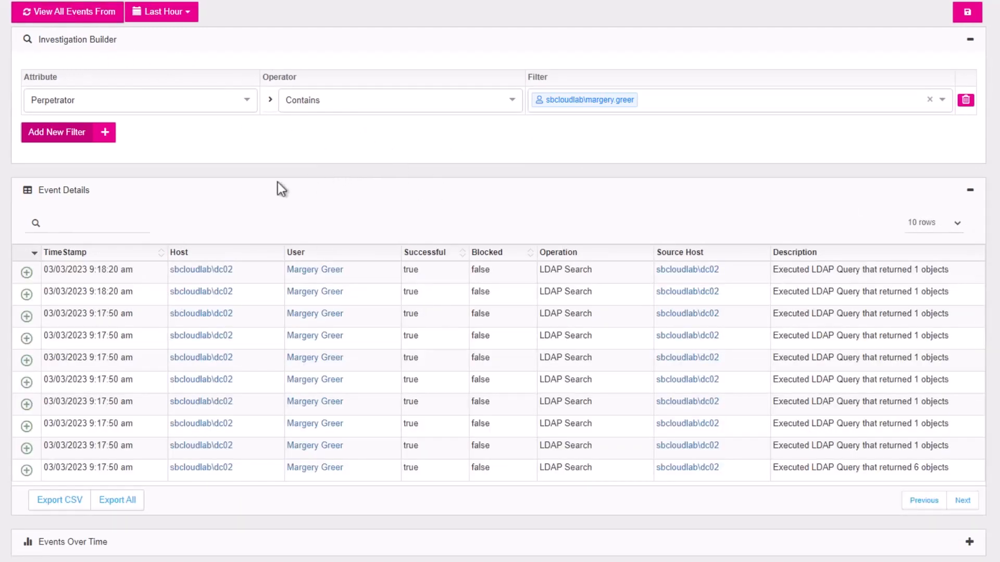
click(967, 503)
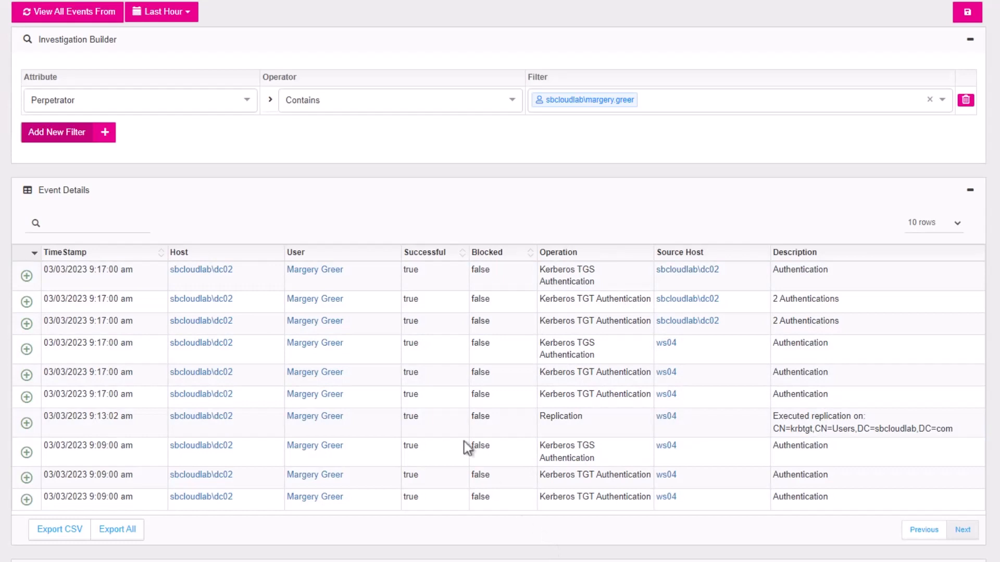
Add a second filter row, browsing its attribute choices without picking one
click(105, 133)
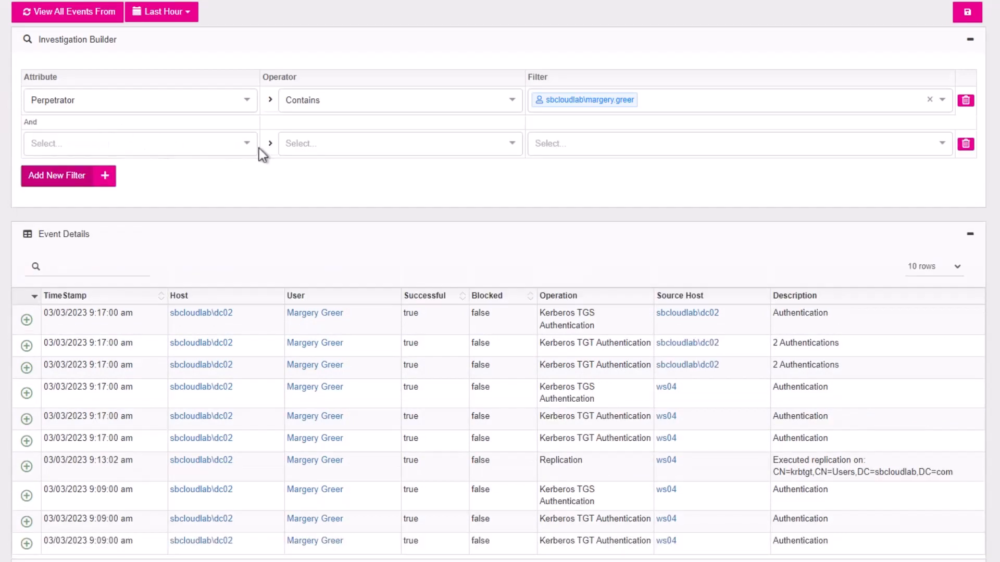
click(247, 149)
scroll(116, 225, down, 2)
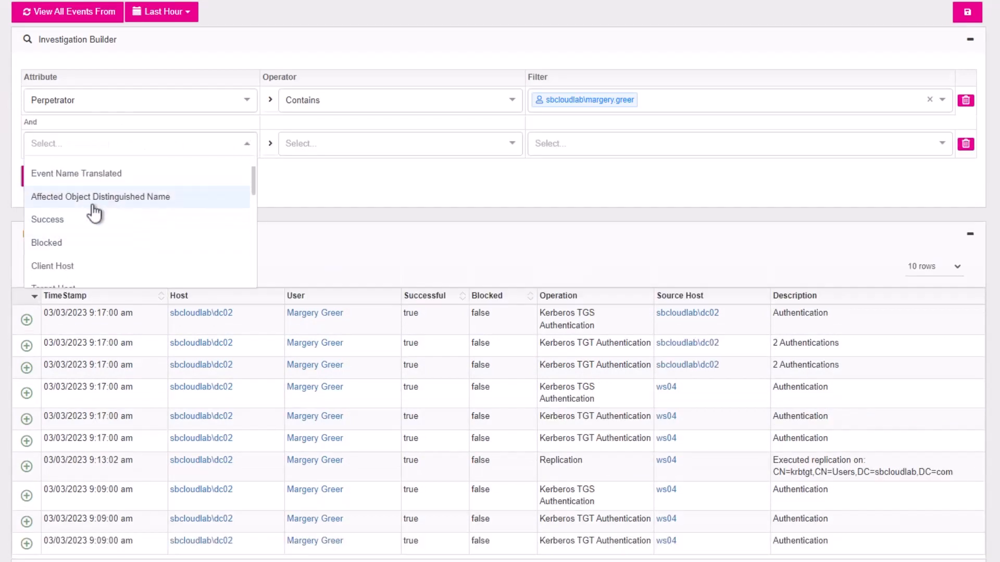
scroll(156, 208, down, 2)
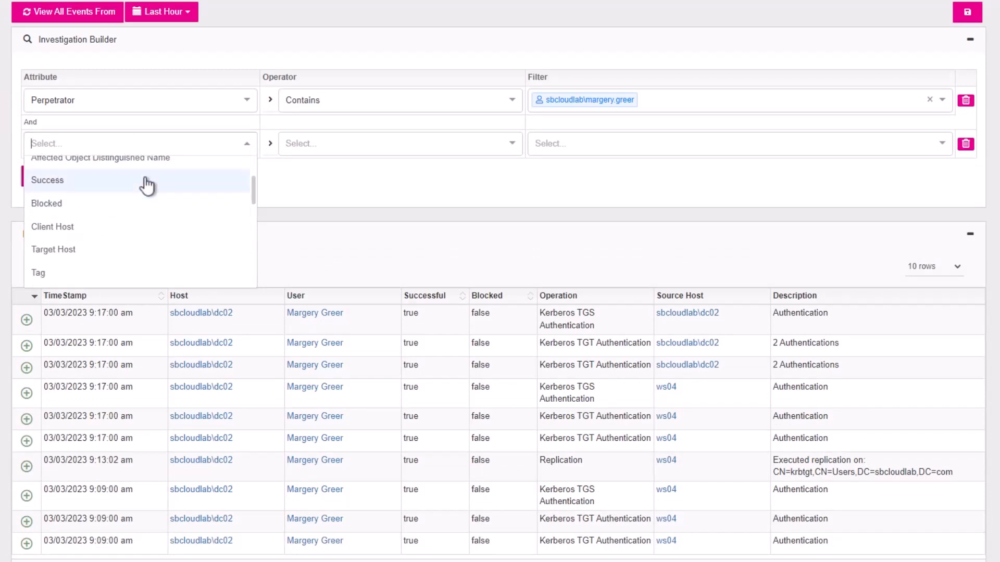
scroll(156, 209, down, 1)
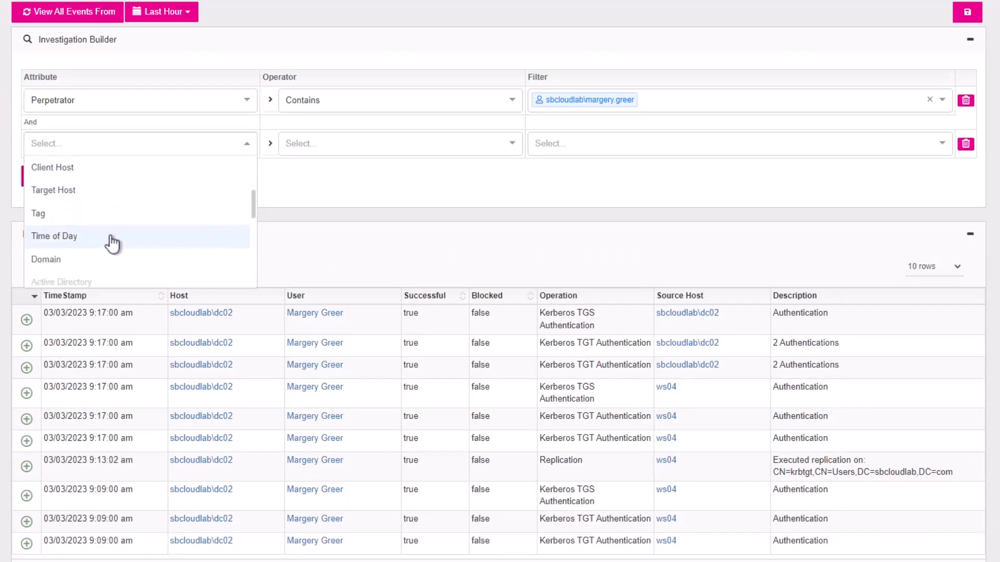
scroll(145, 225, down, 4)
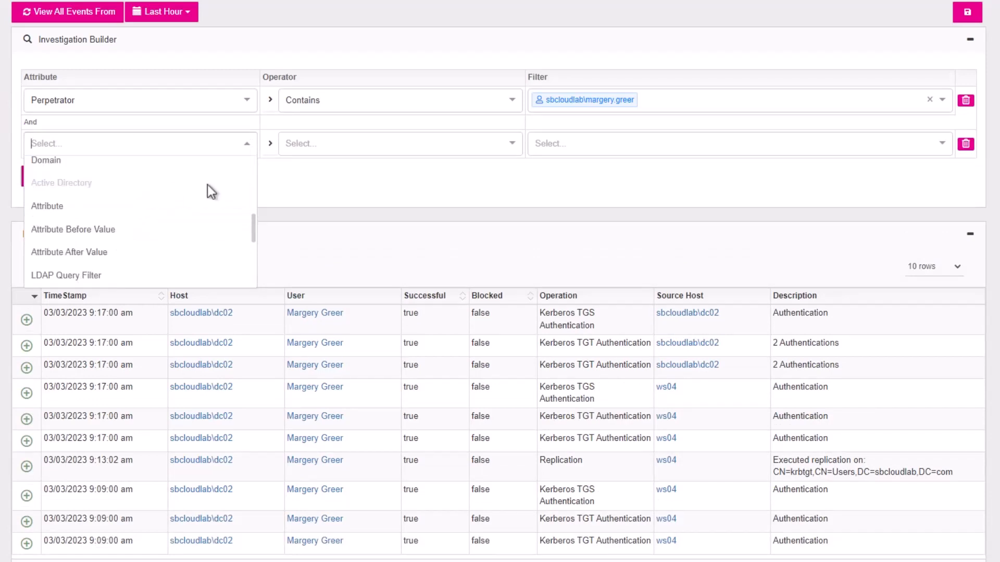
click(401, 199)
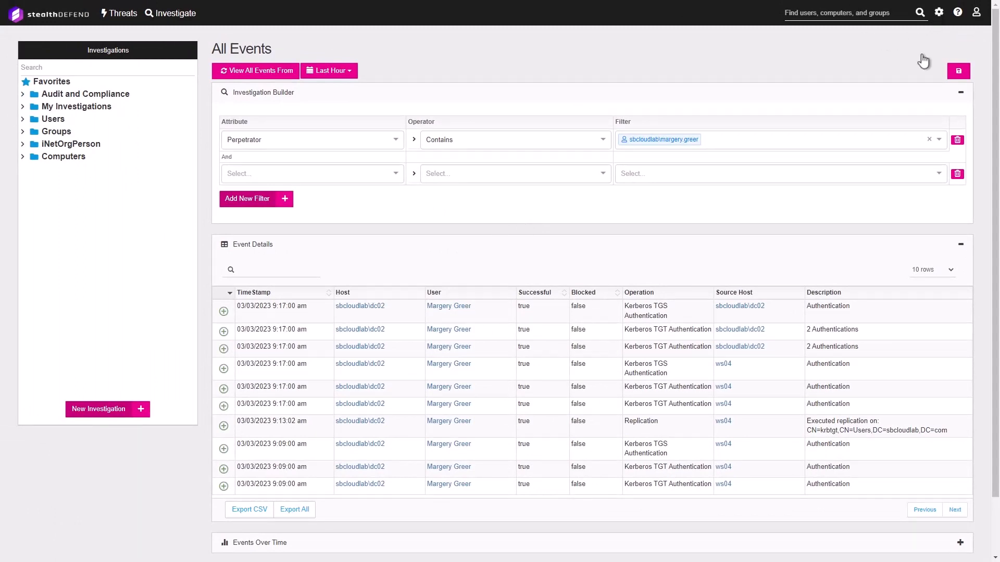
Open Threat Detection from the settings gear to list each threat's enabled state and level
click(939, 12)
click(912, 34)
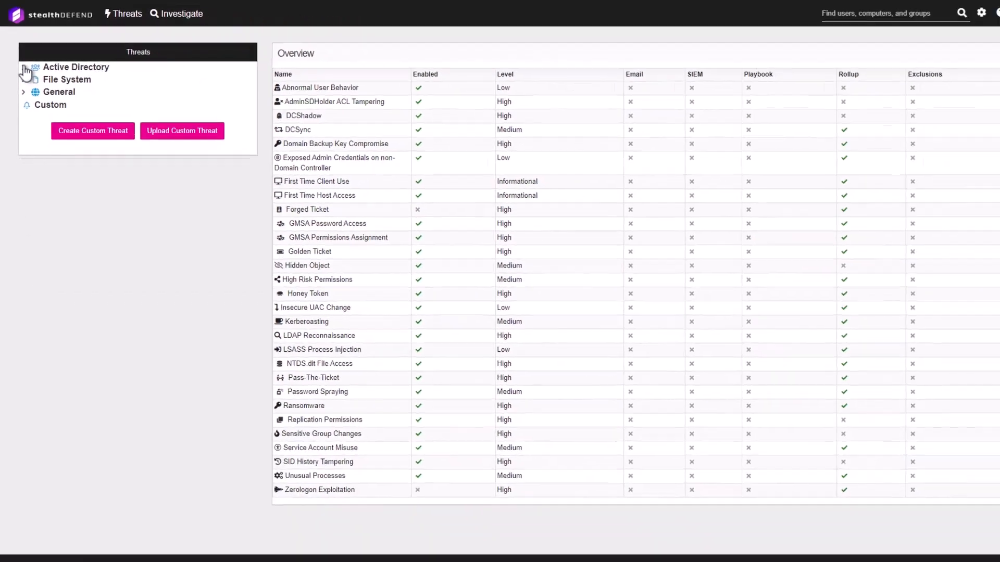
Expand the Active Directory threat category to review its threats
click(52, 133)
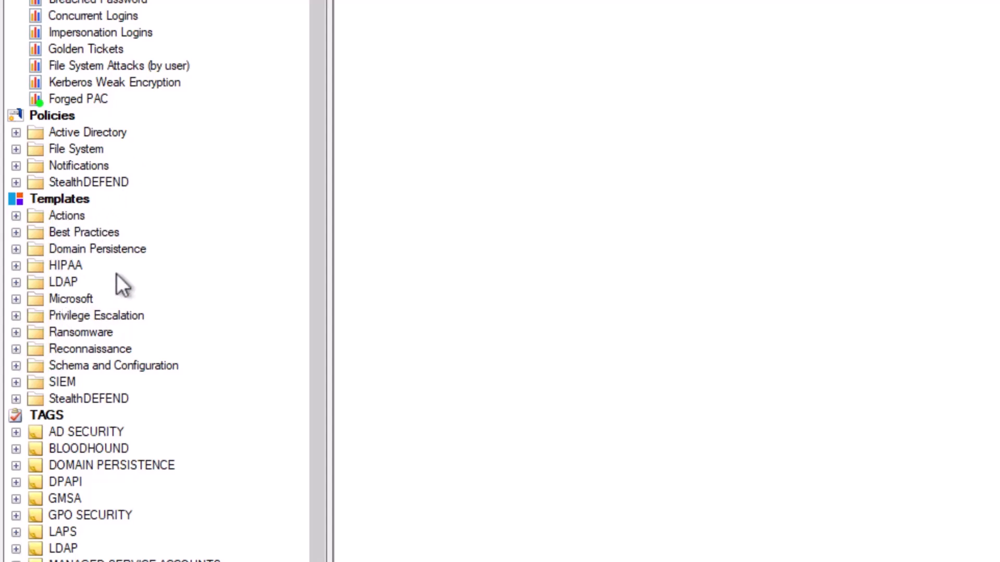
Copy the AD: User Account Lockouts template from Microsoft > Active Directory > Users into Policies > Users and open it
click(16, 299)
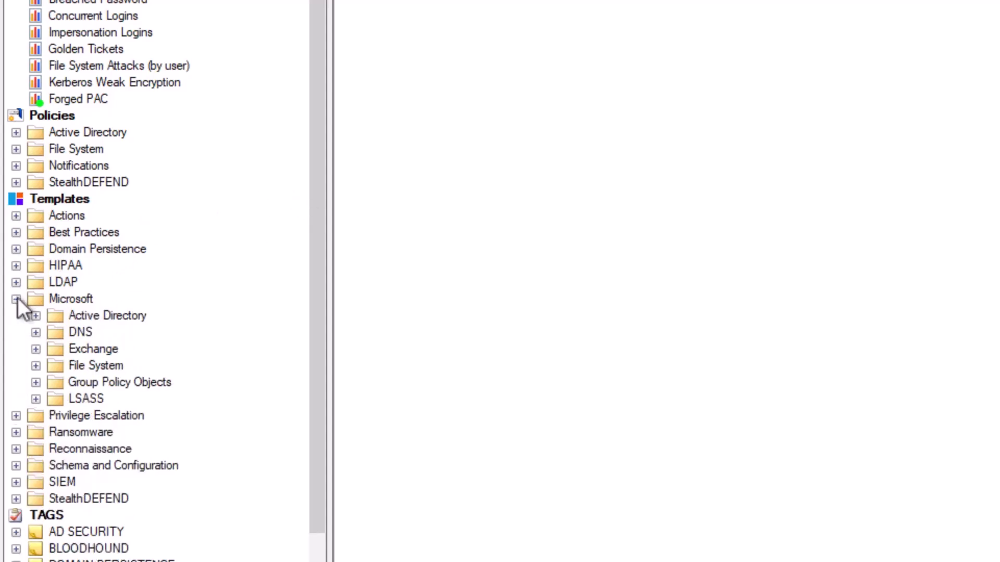
click(36, 316)
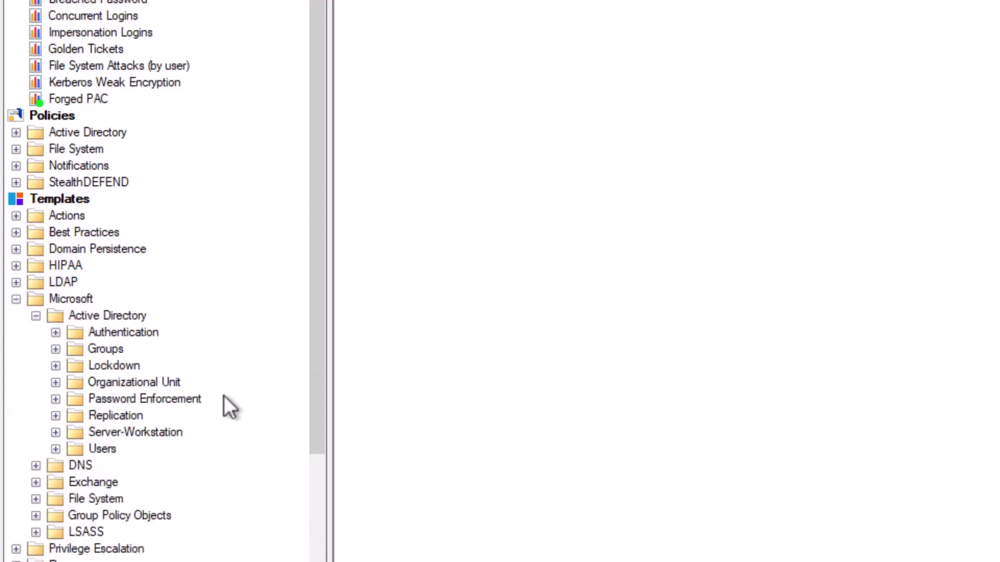
click(56, 449)
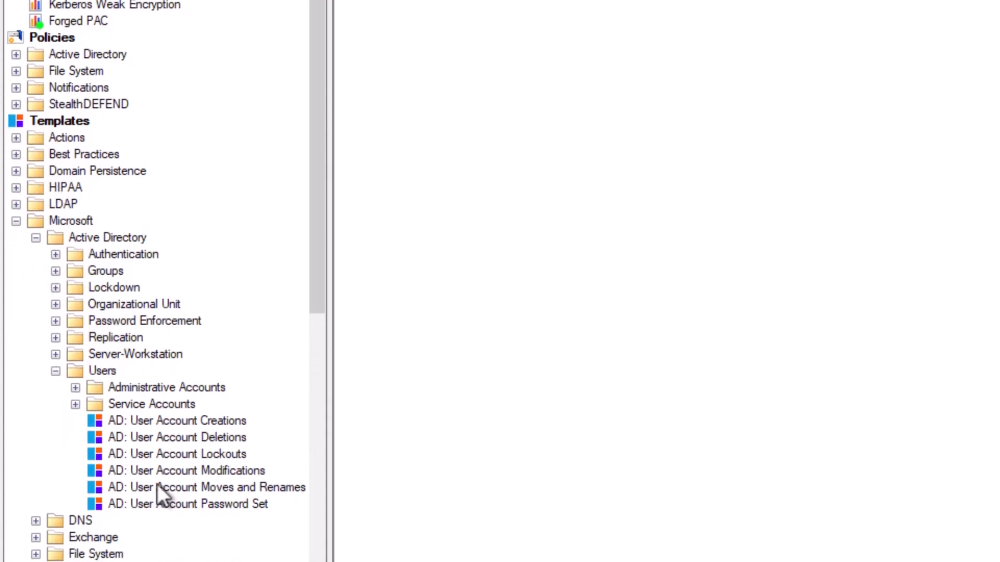
click(177, 453)
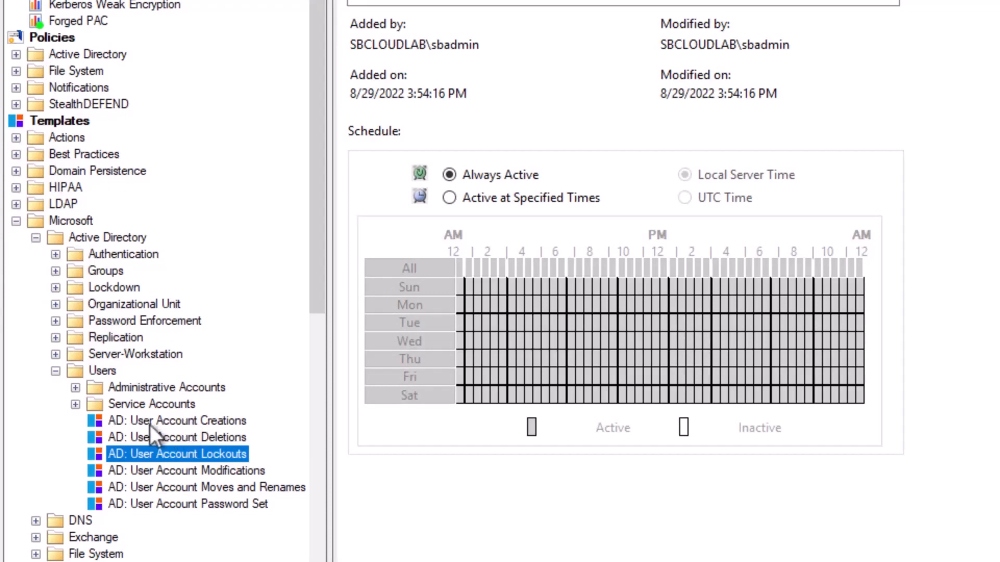
click(16, 54)
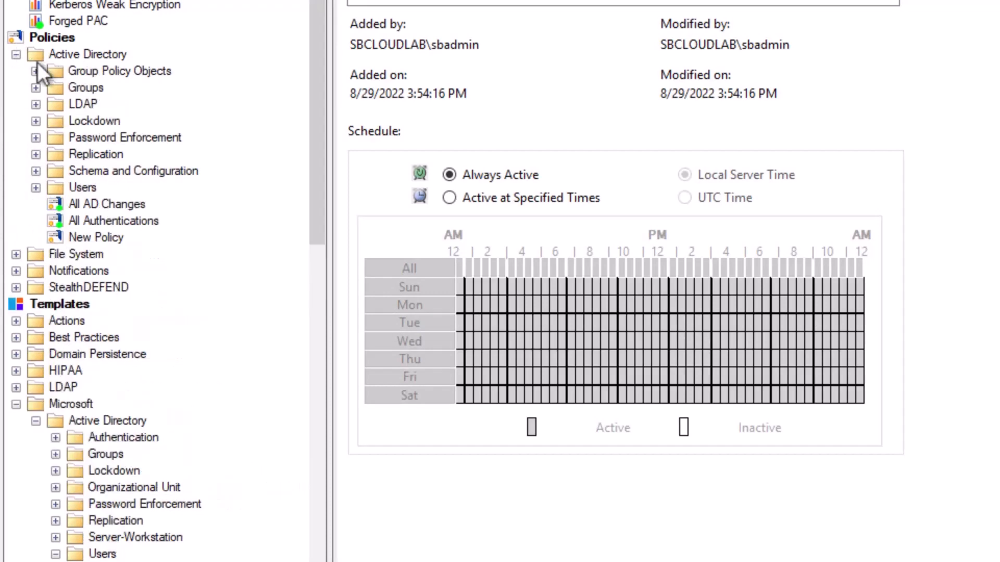
click(36, 187)
scroll(156, 417, down, 3)
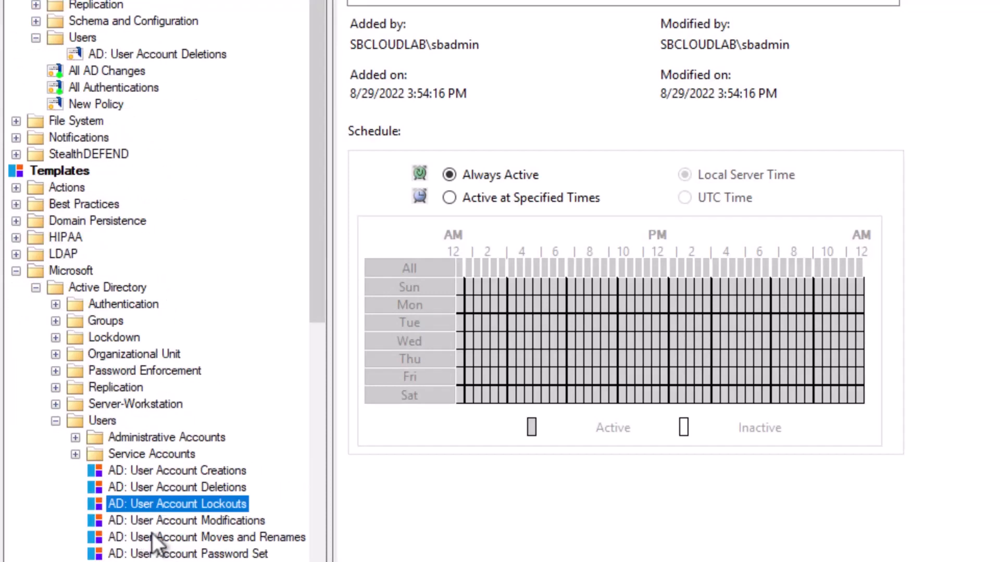
drag(140, 501, 86, 34)
click(185, 70)
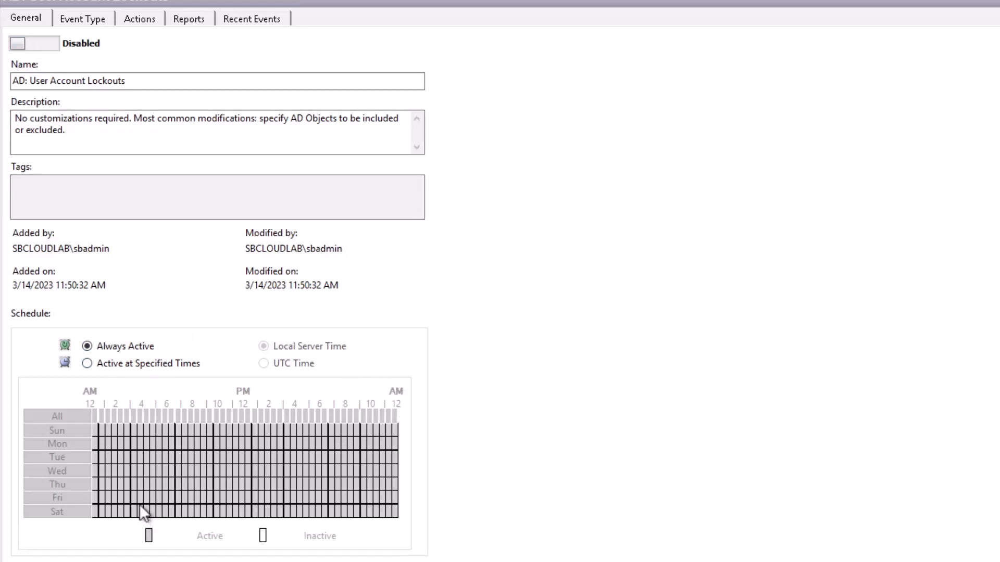
Check the Lockouts policy's actions, cancelling a new PowerShell 4.0 action without adding it
click(145, 16)
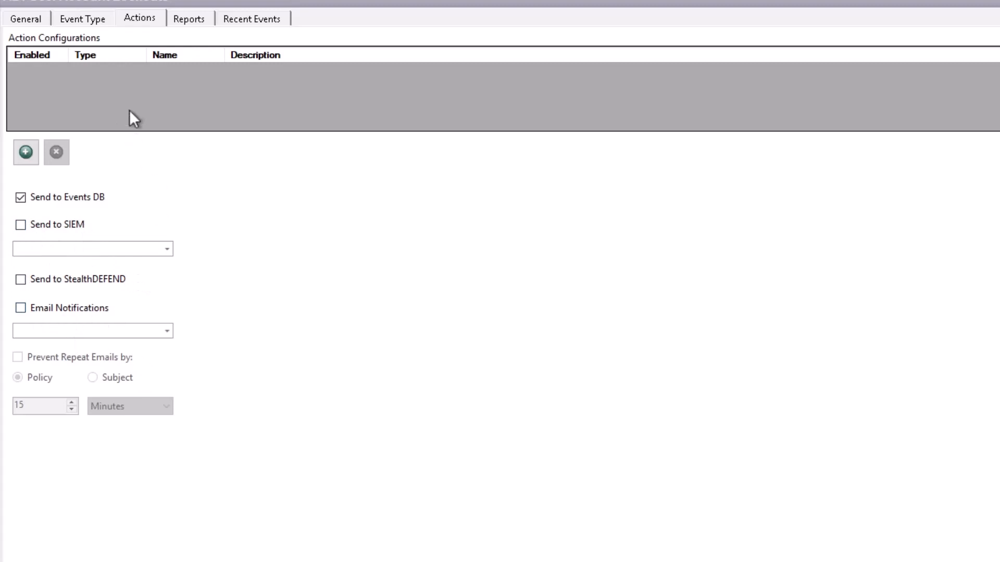
click(27, 152)
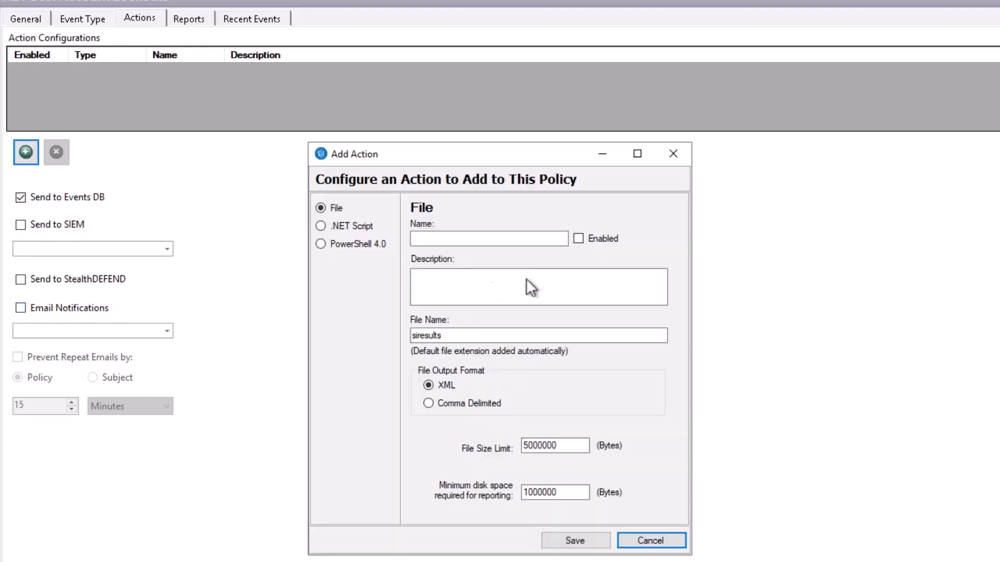
click(346, 247)
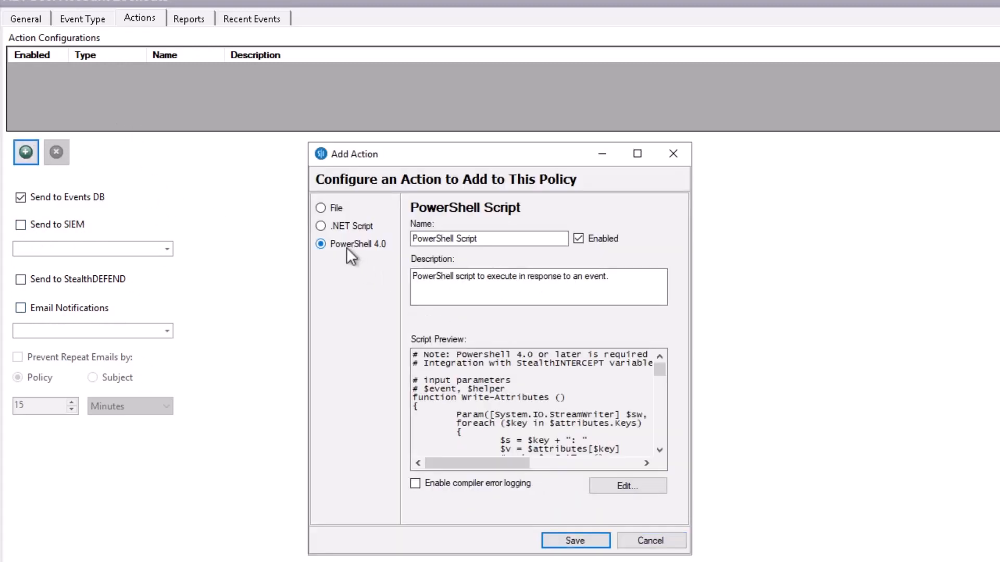
click(647, 539)
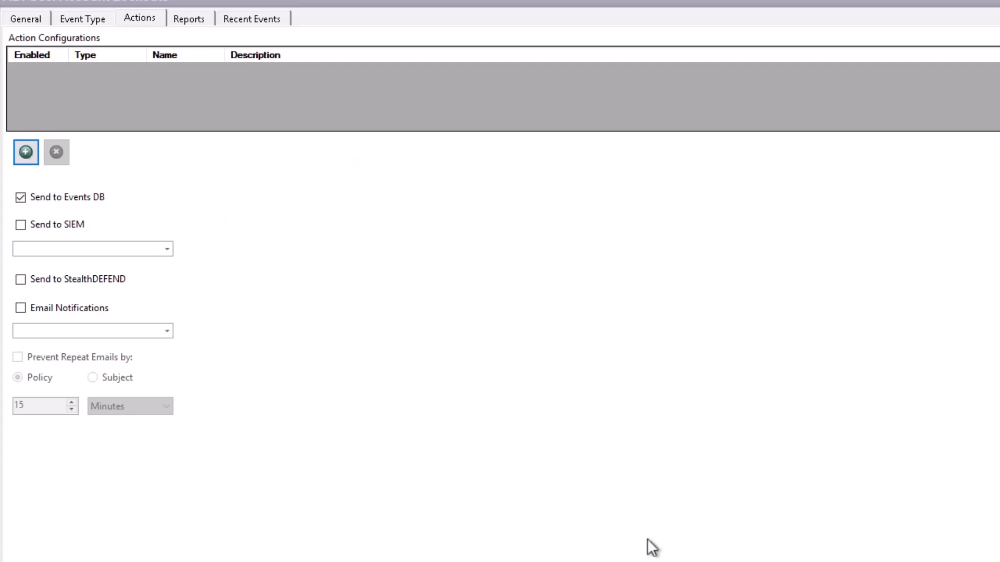
click(81, 19)
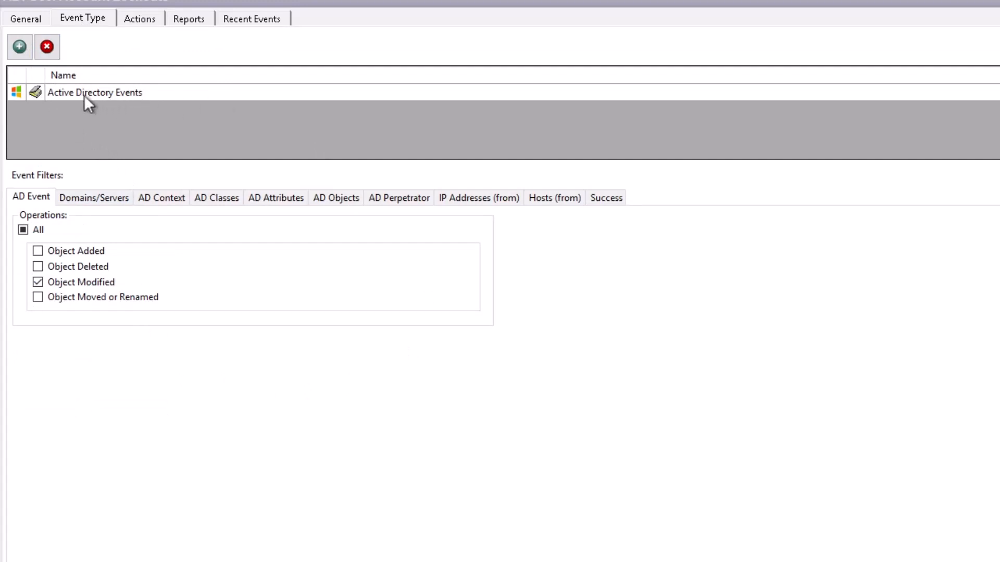
Cancel Event Selection without adding an event type, then view the policy's AD Classes filter
click(20, 47)
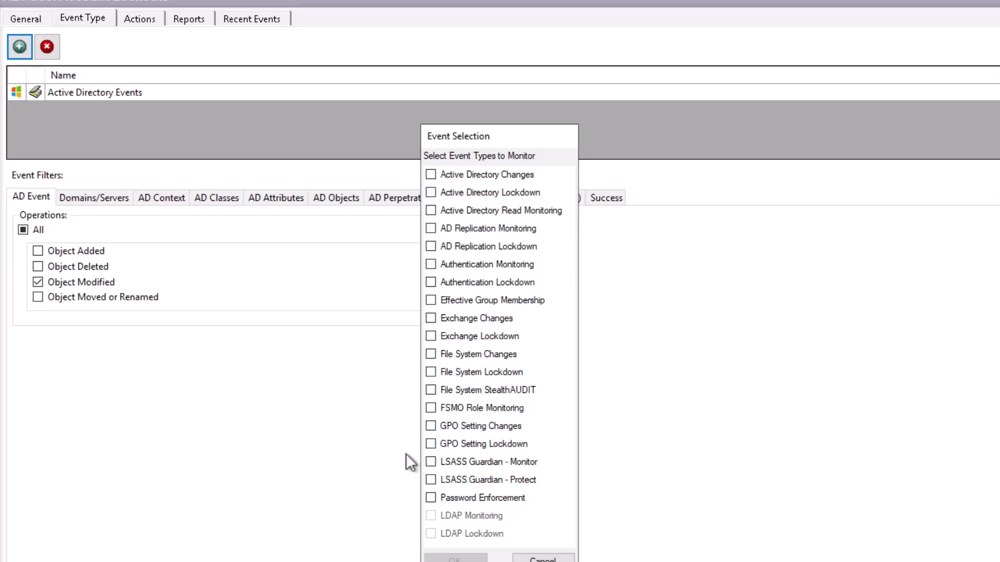
click(543, 558)
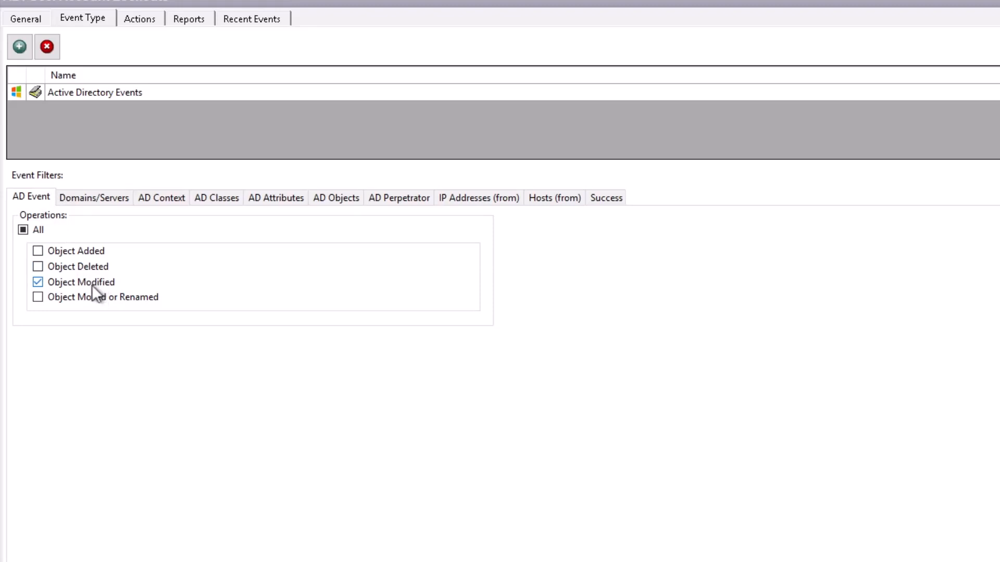
click(224, 203)
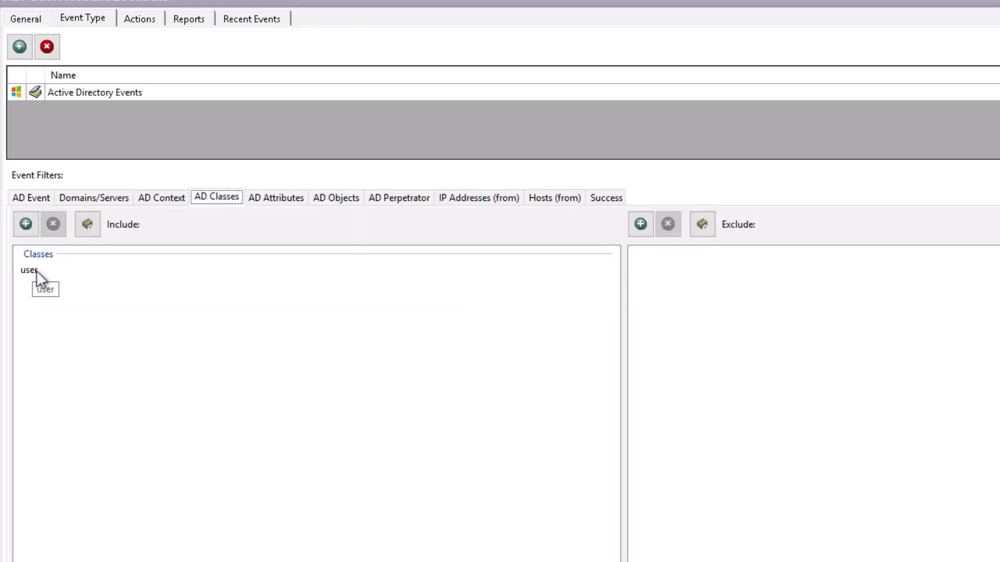
key(Tab)
Load the domain's class list without adding a class, then review the lockoutTime attribute and empty AD Objects filters
click(26, 224)
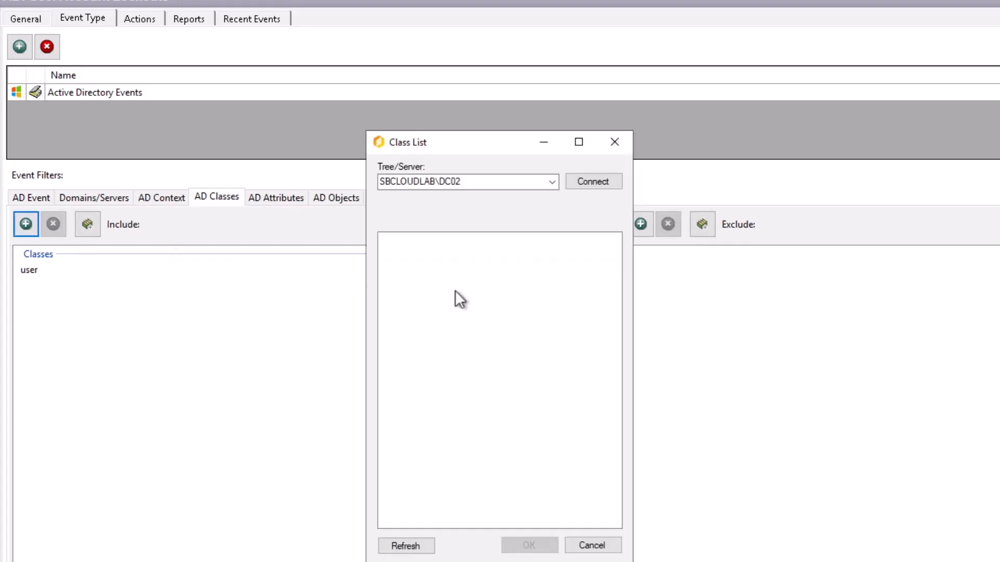
click(588, 181)
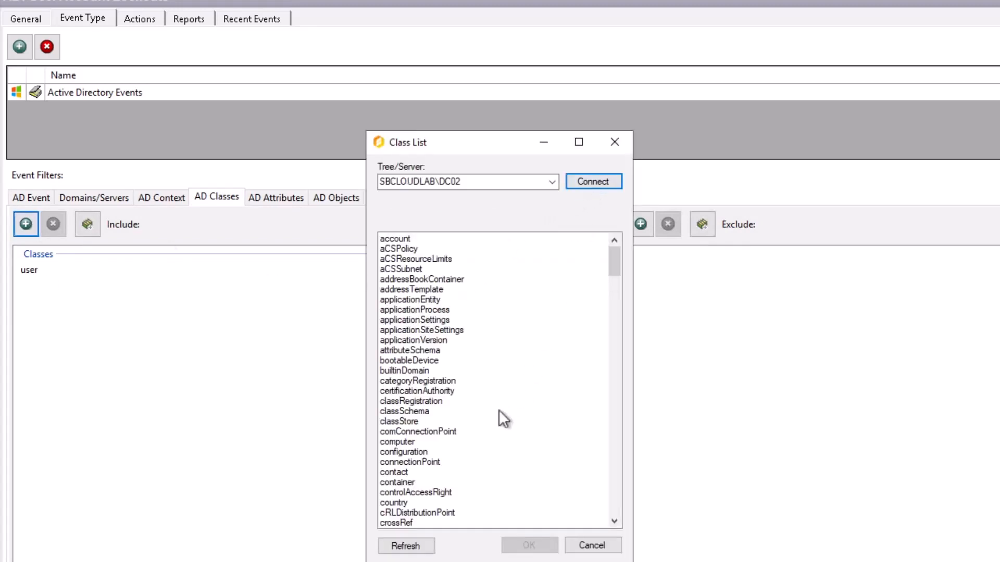
click(484, 310)
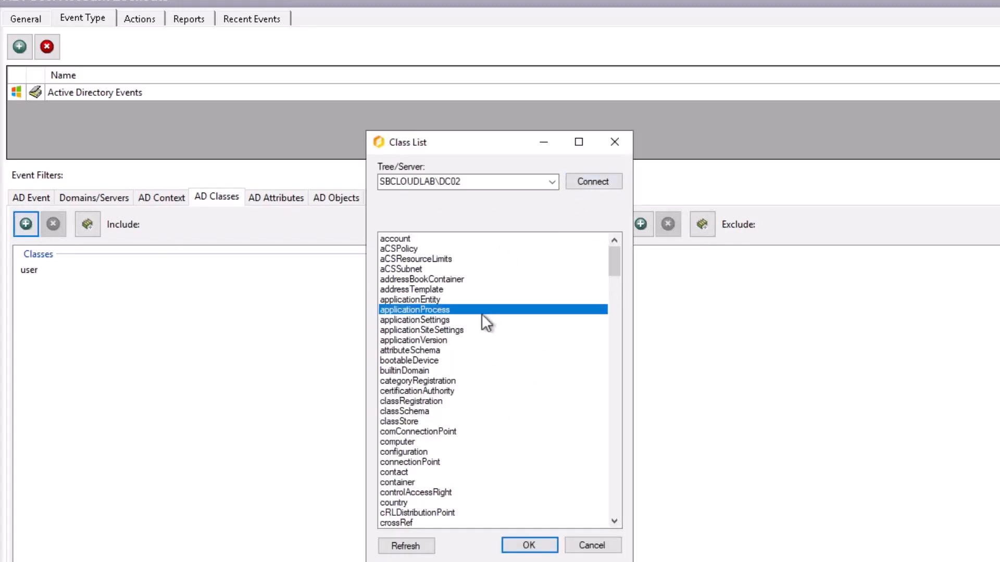
key(g)
scroll(414, 464, down, 1)
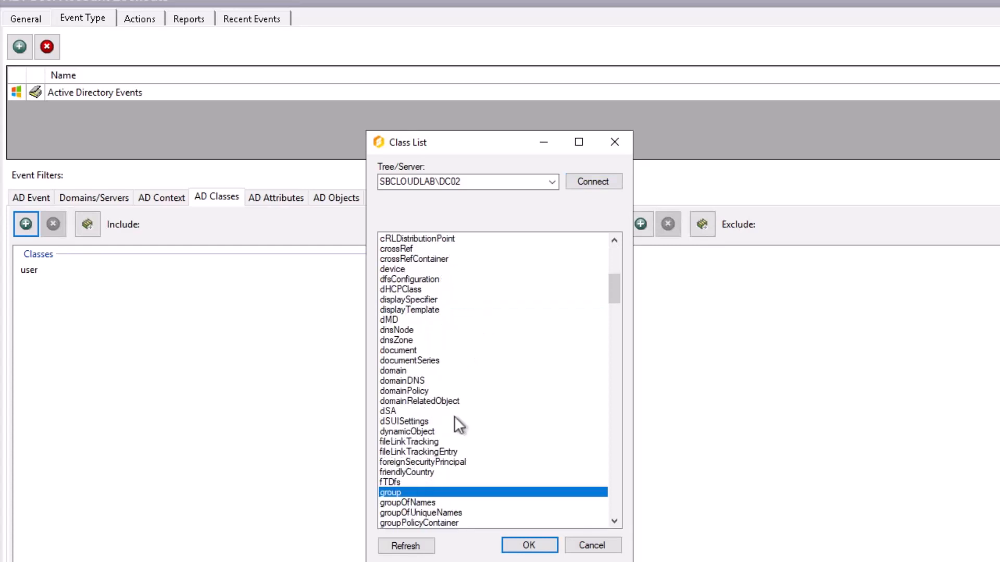
scroll(500, 458, down, 2)
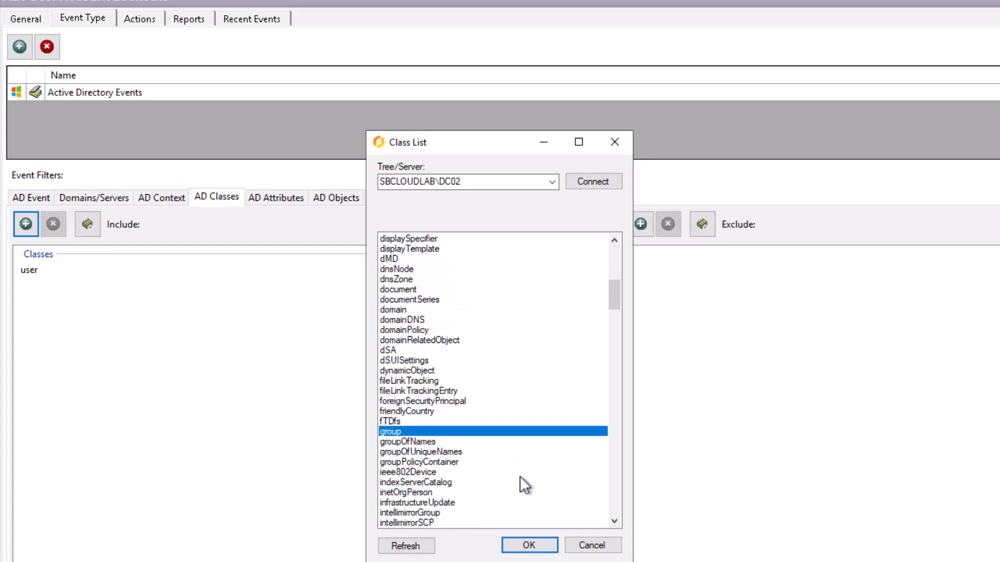
click(592, 546)
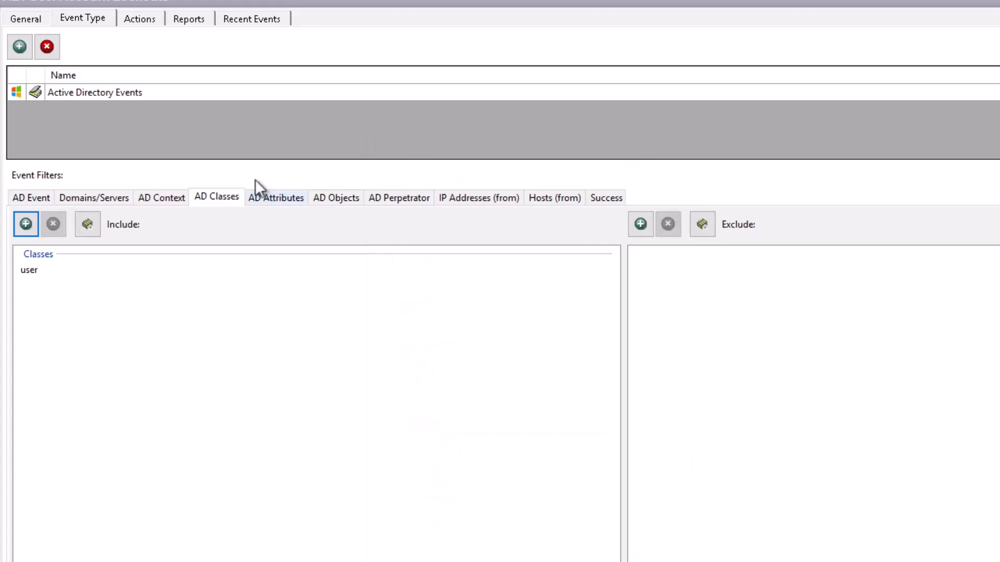
click(276, 198)
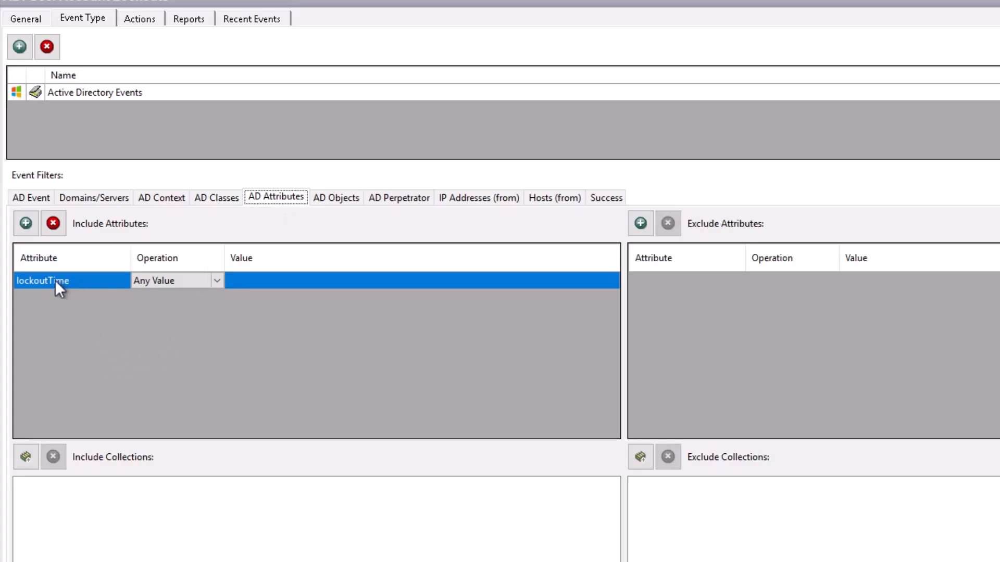
click(343, 198)
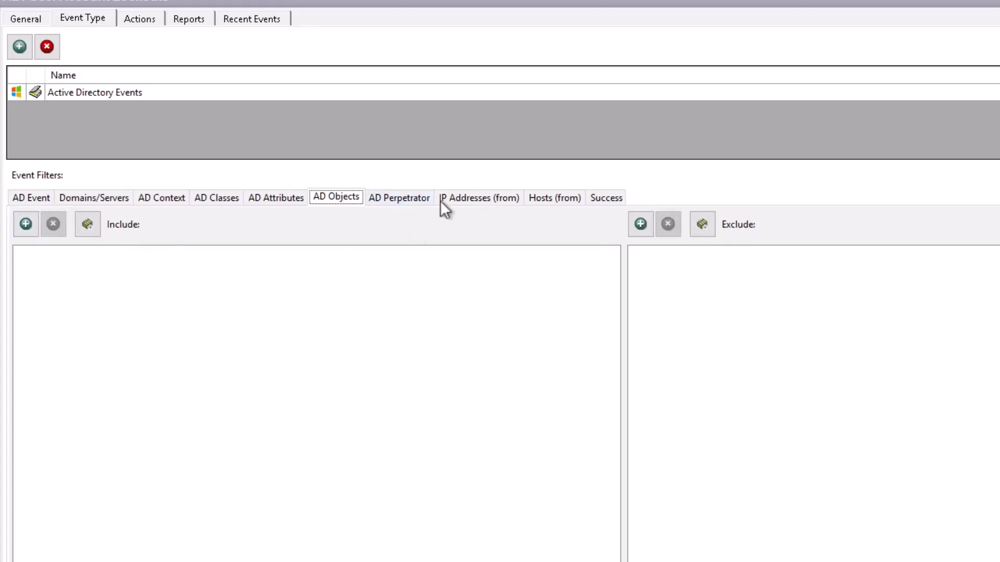
Check the Lockouts policy's empty AD Perpetrator filter and its Success tab's attempt-monitoring setting
click(405, 206)
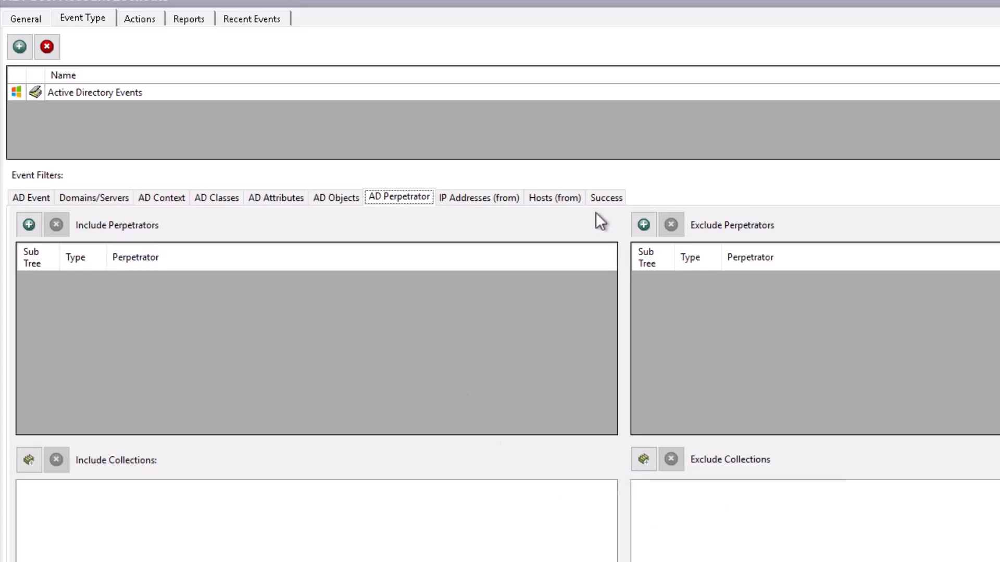
click(608, 198)
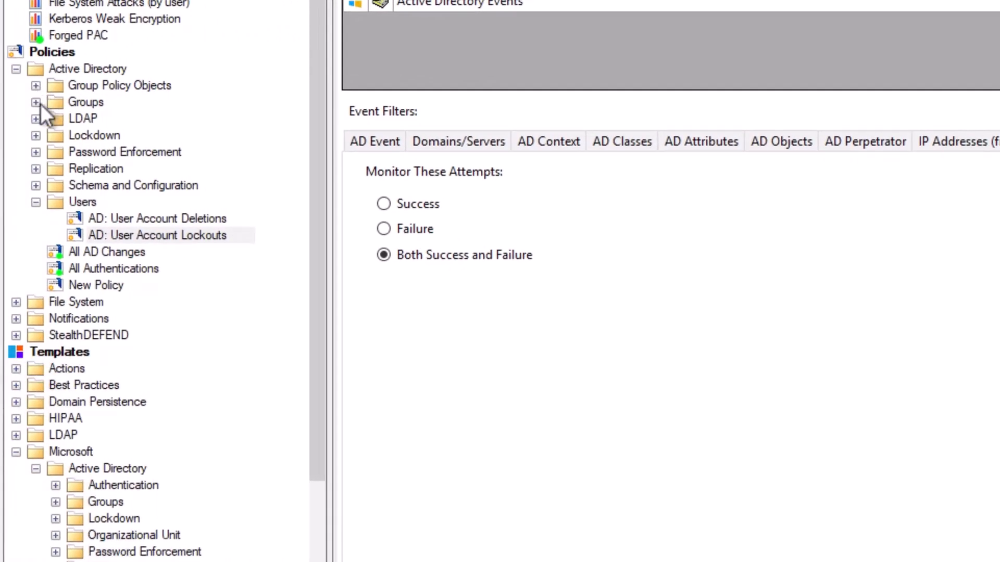
Open AD: Group Membership Changes and review its class, attribute, object, perpetrator and success filters, then General
click(36, 102)
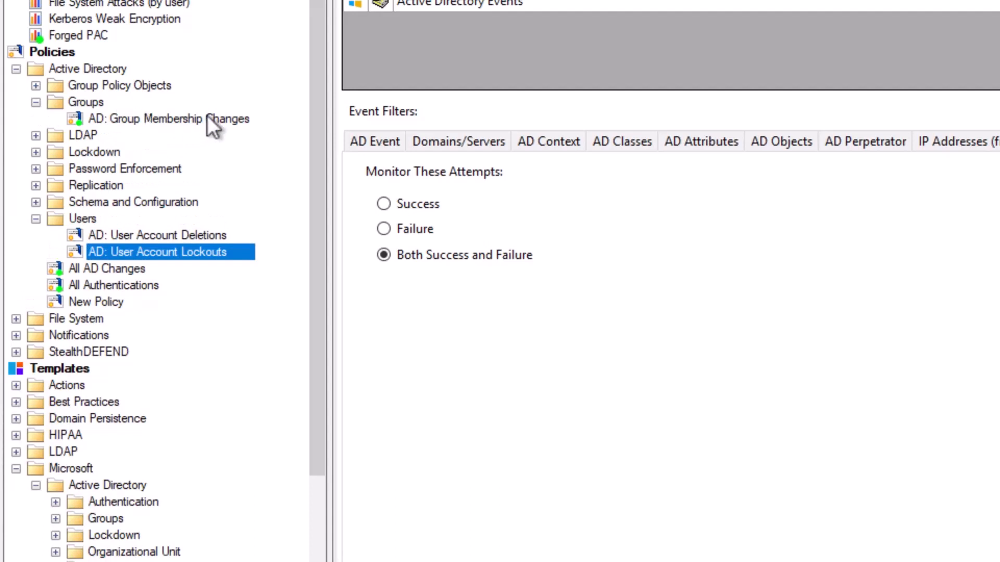
click(228, 117)
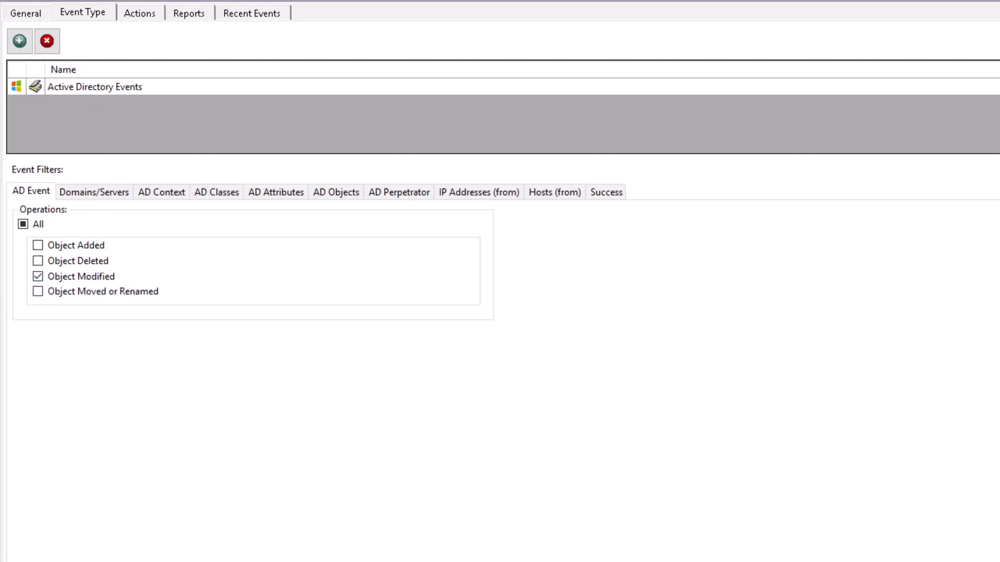
click(221, 192)
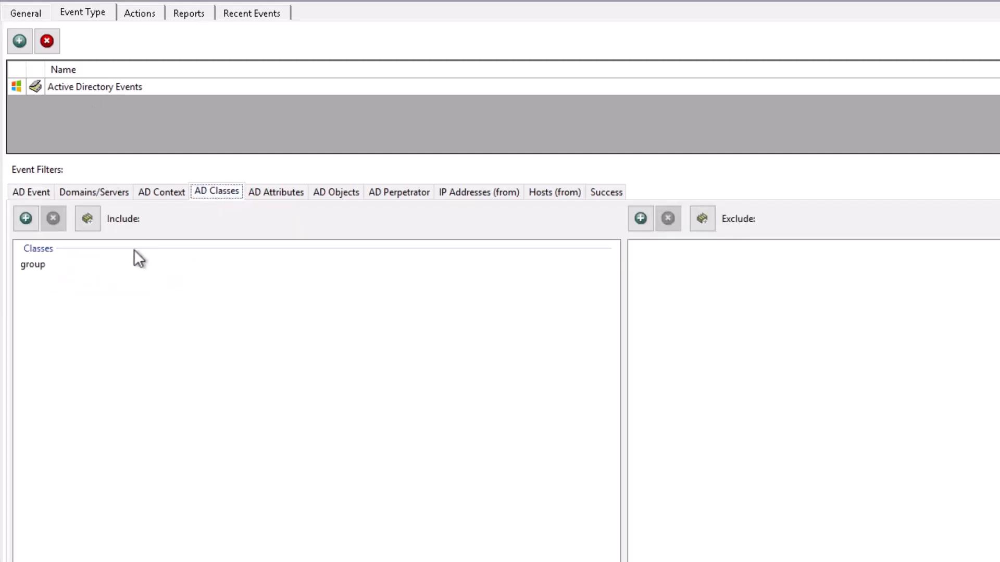
click(268, 198)
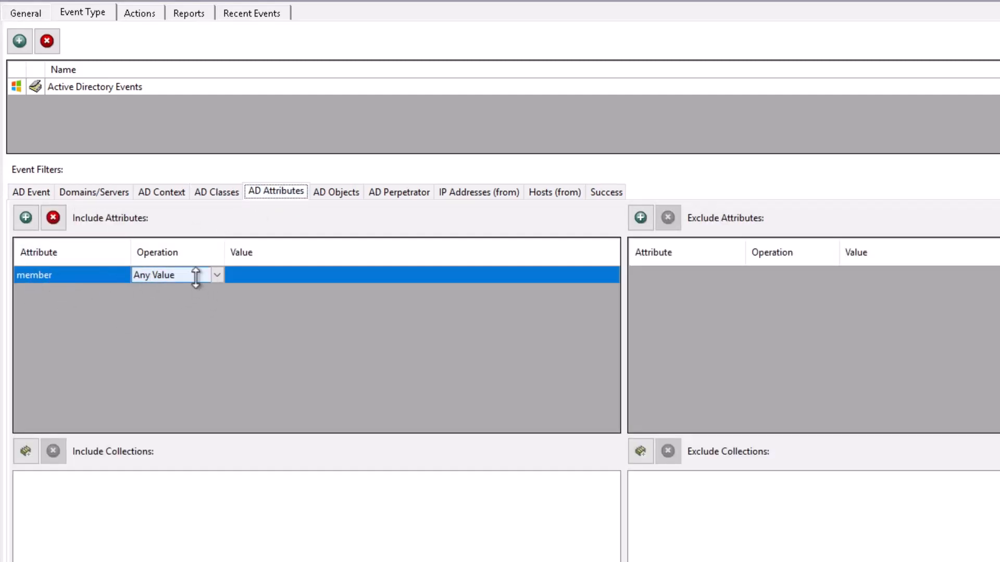
click(341, 194)
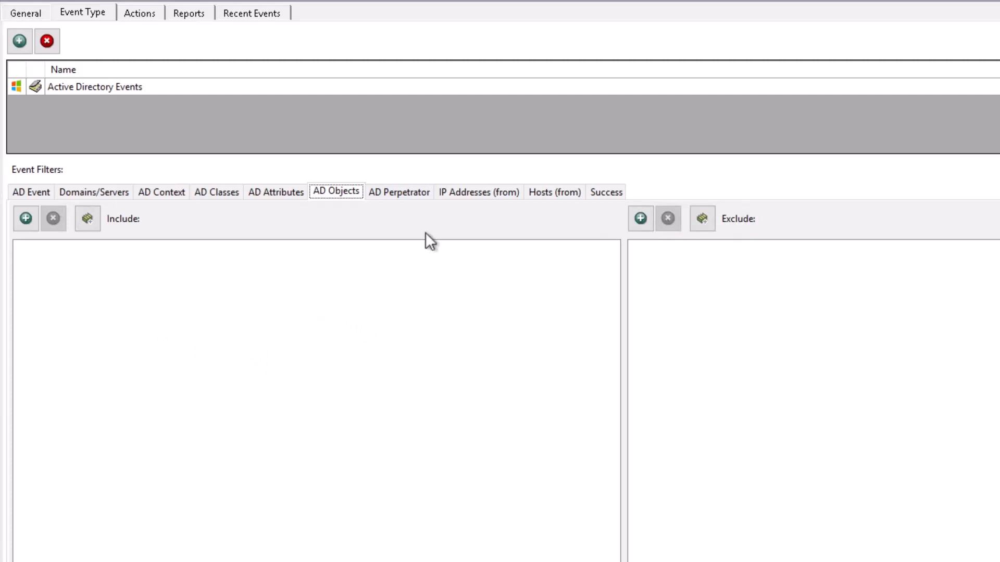
click(395, 200)
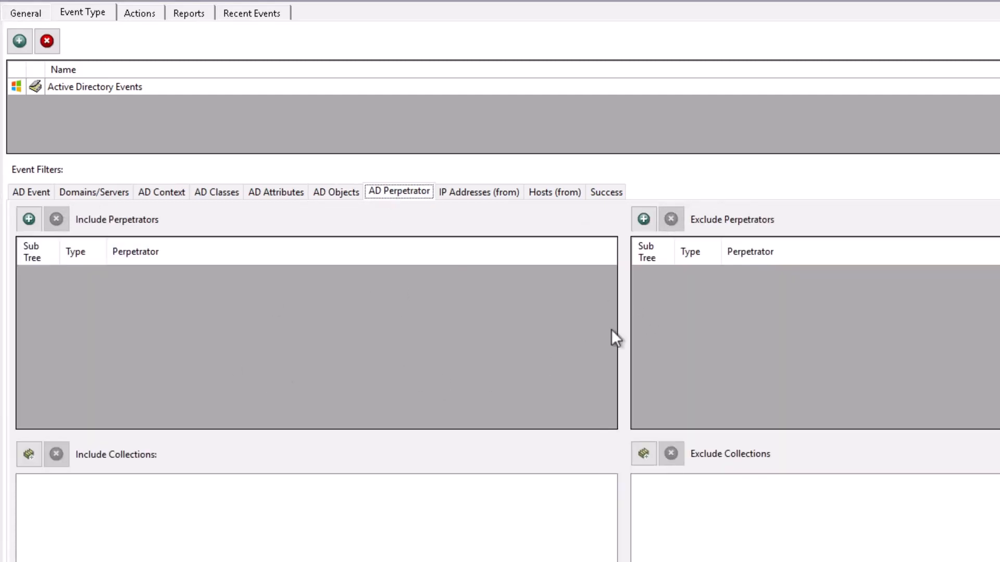
click(591, 195)
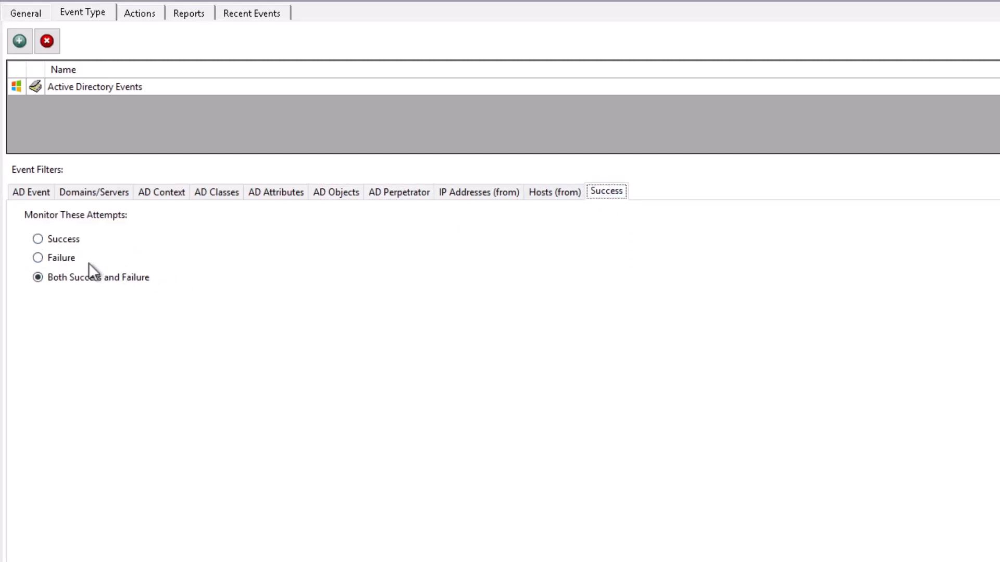
click(33, 11)
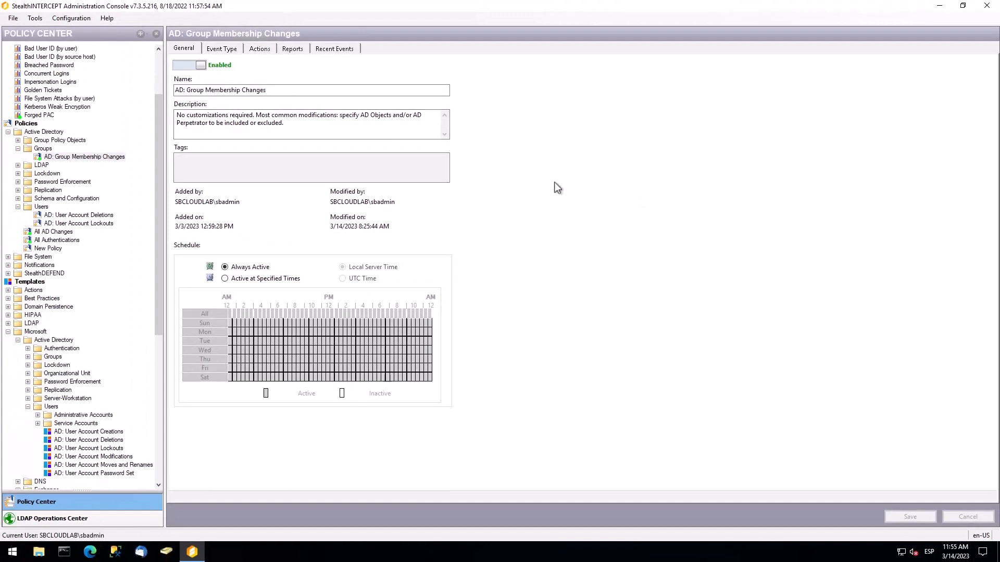
Launch the recent dc02:5589 Remote Desktop connection and sign in with the account password
click(13, 553)
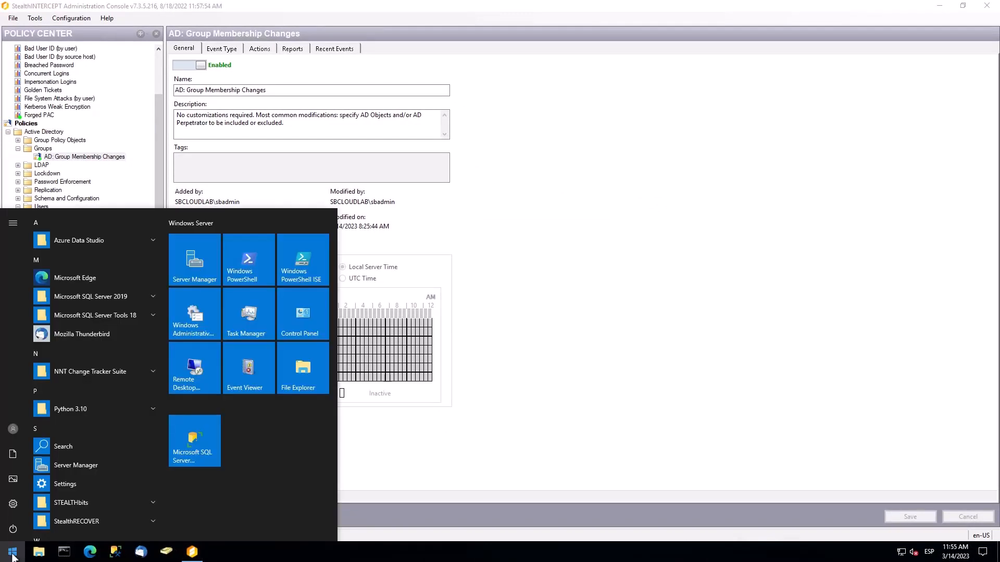
text(rdp)
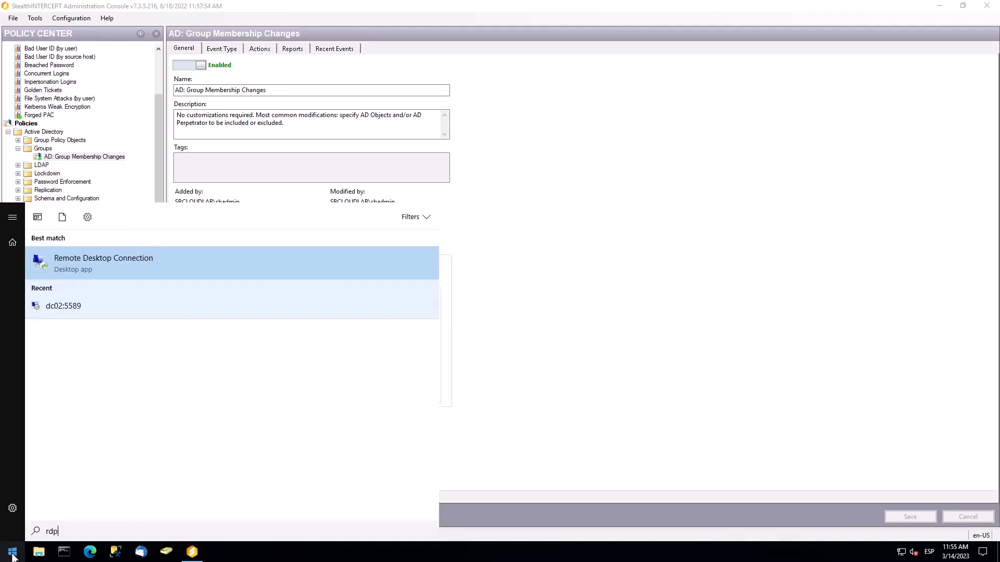
key(Down)
key(Return)
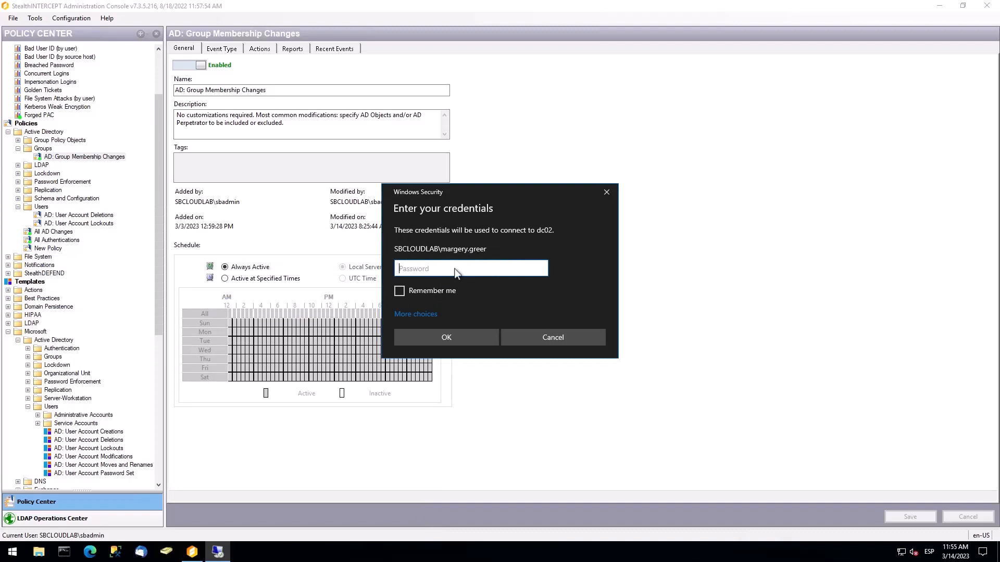
key(ctrl+v)
click(432, 337)
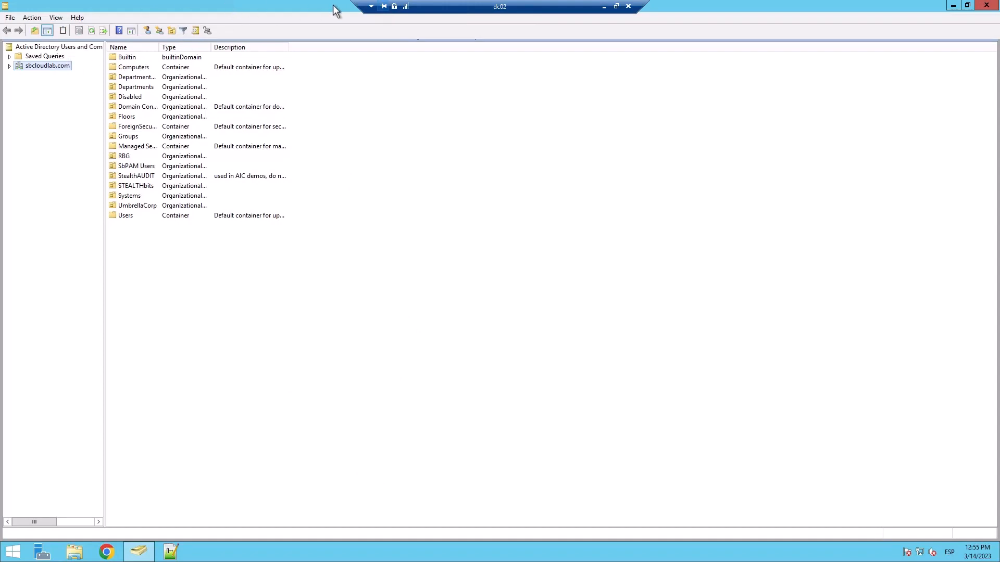
Find Test-Group in sbcloudlab.com with a 'test-gr' search and open its properties
drag(441, 5, 210, 6)
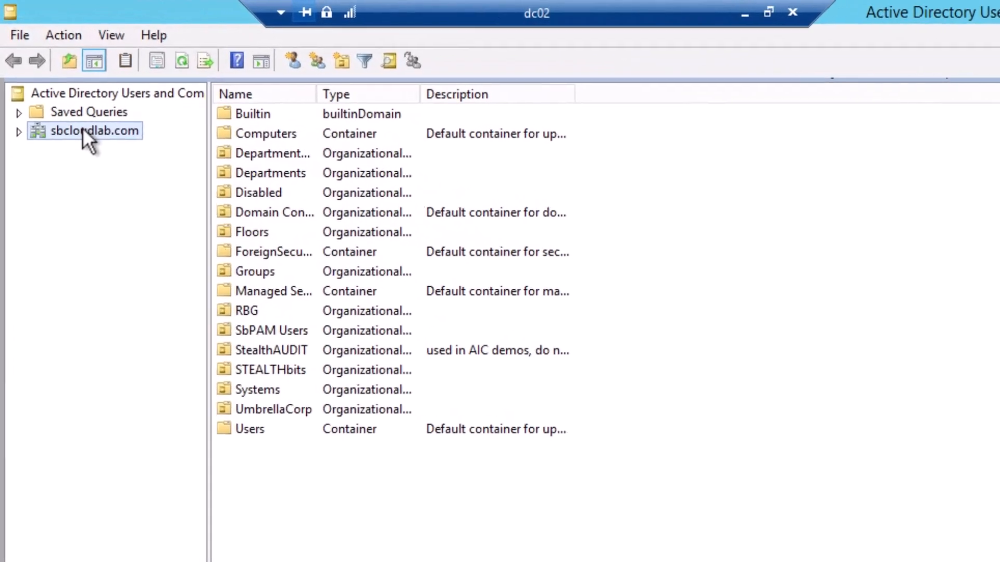
right_click(82, 130)
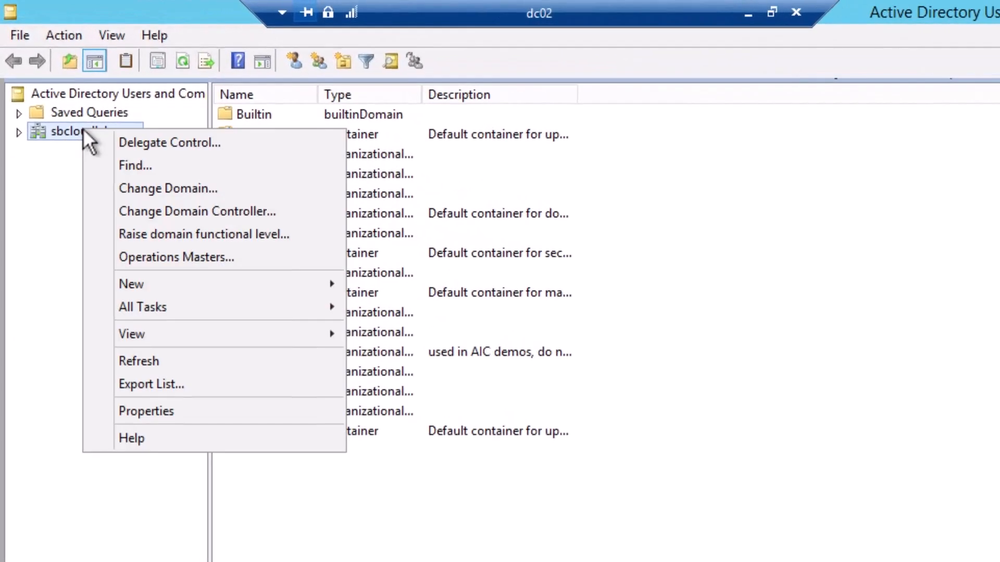
click(146, 165)
text(test-gr)
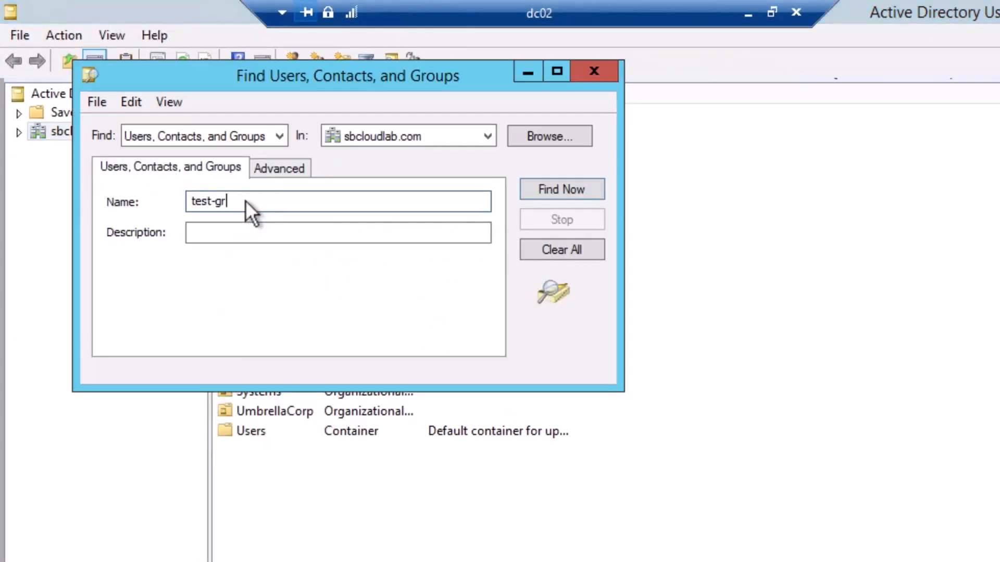
key(Tab)
key(Return)
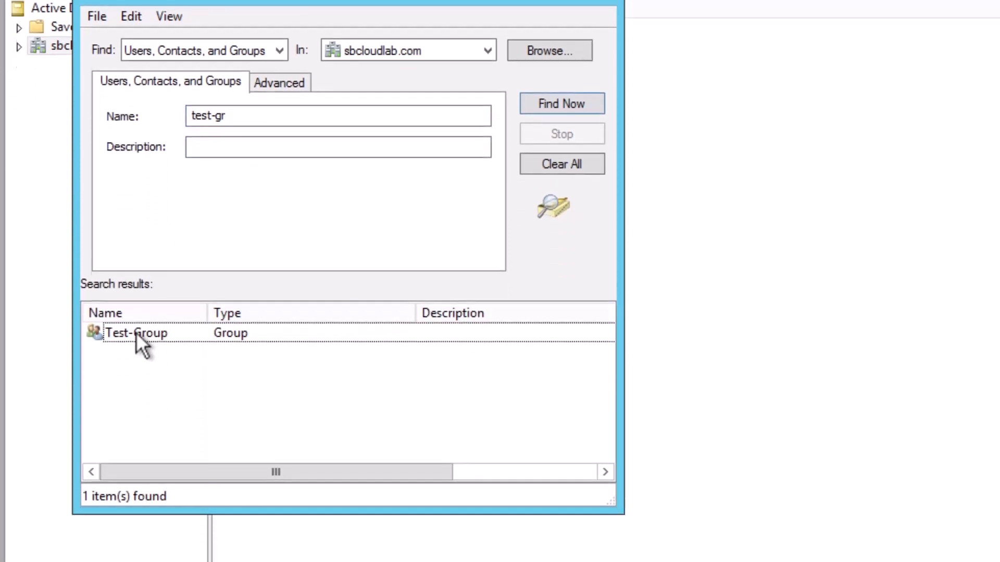
double_click(137, 419)
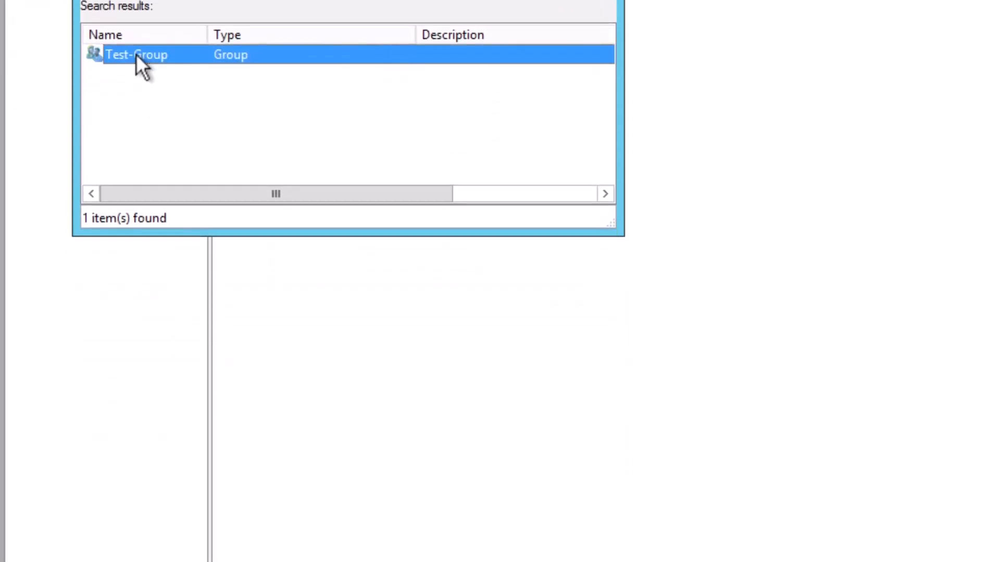
Add TestUser_14 to Test-Group's members and save the group
click(233, 84)
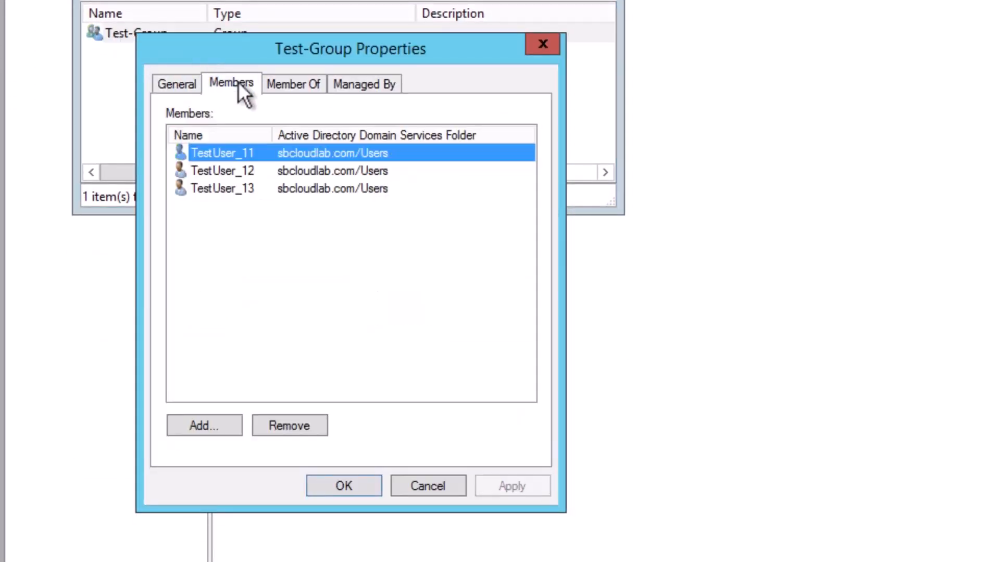
click(233, 206)
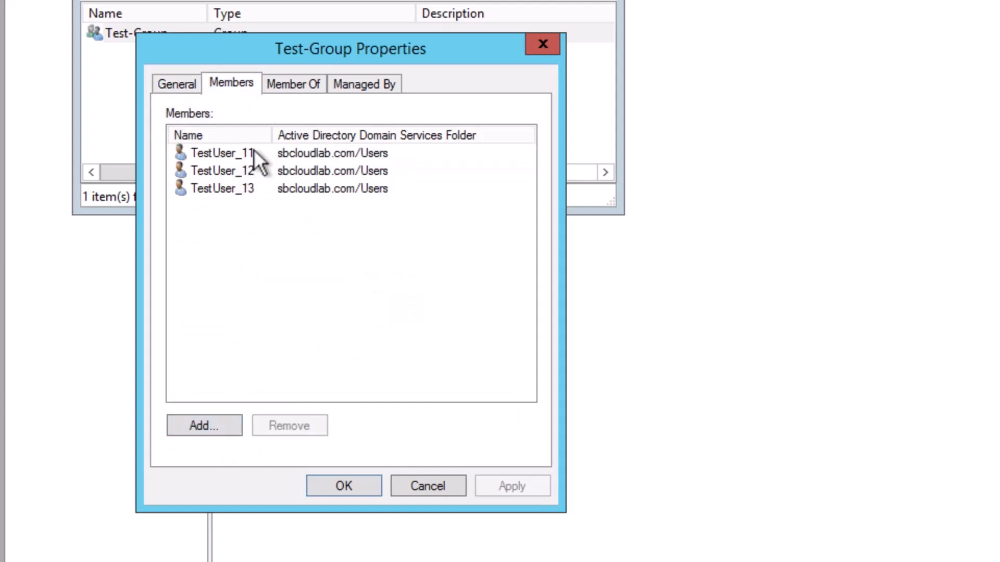
click(201, 426)
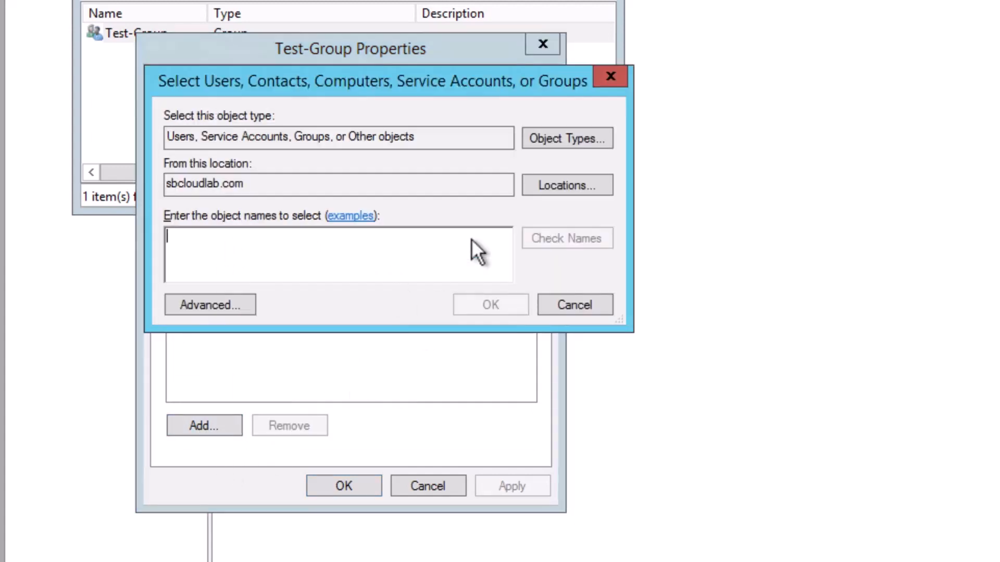
text(test)
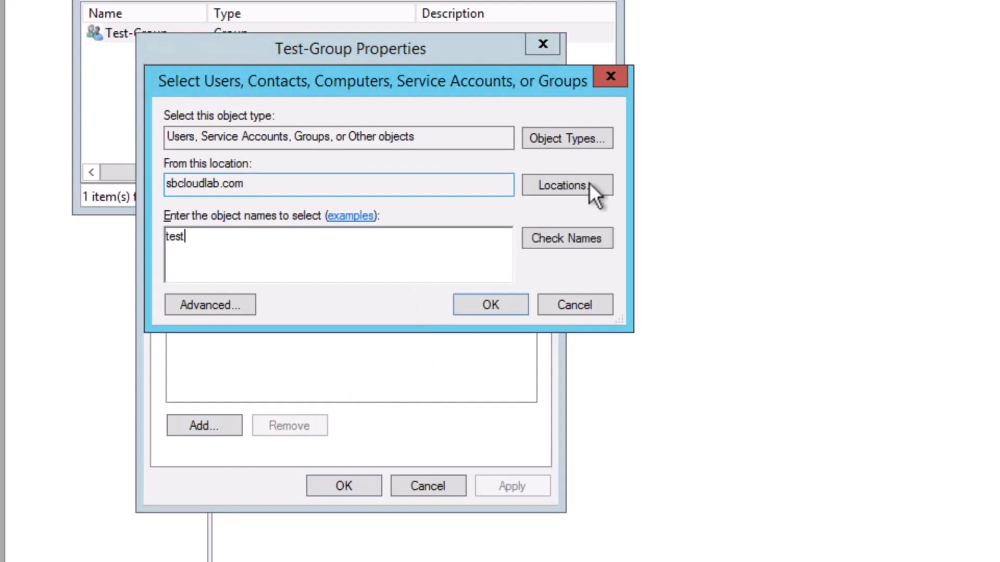
click(573, 239)
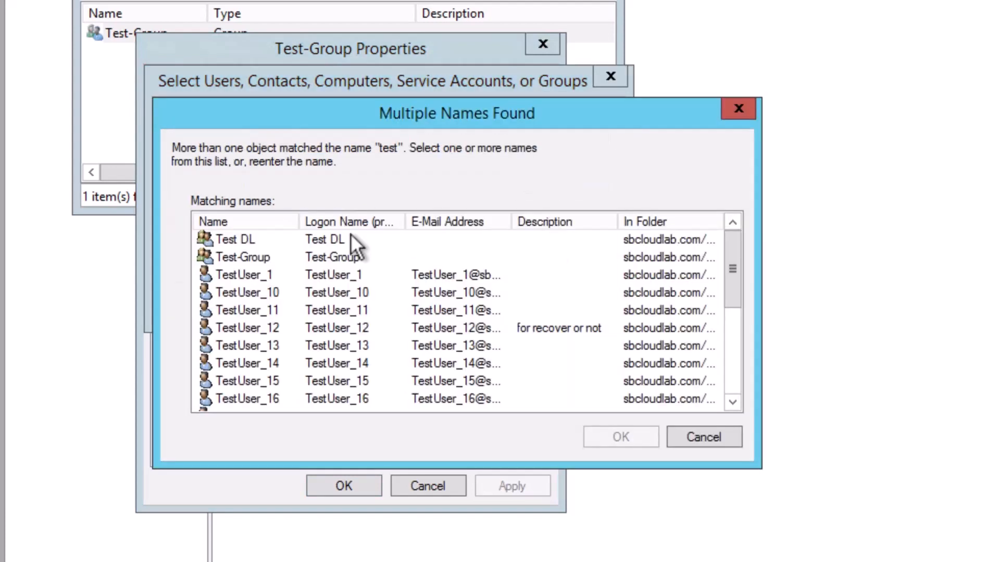
click(261, 363)
click(621, 437)
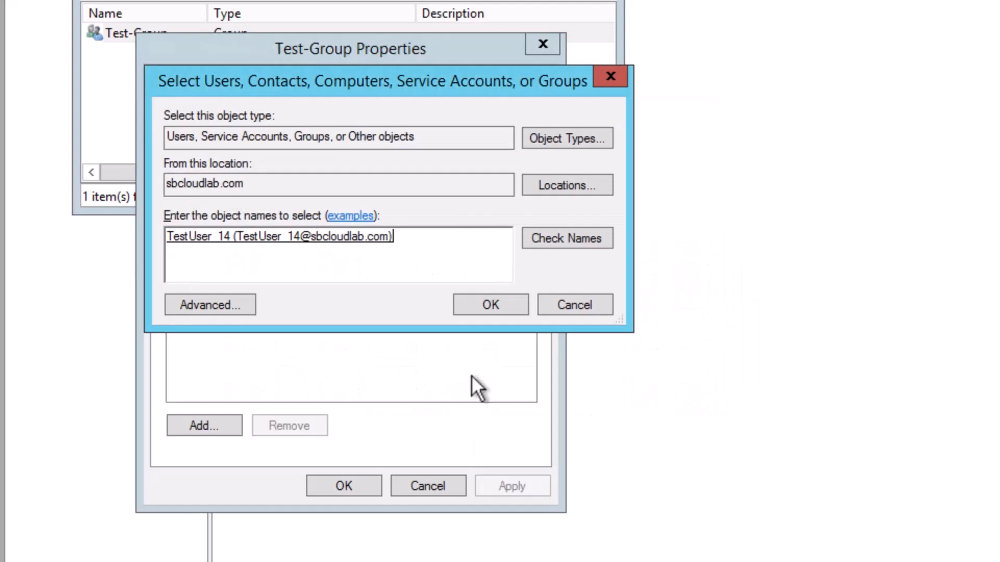
click(491, 305)
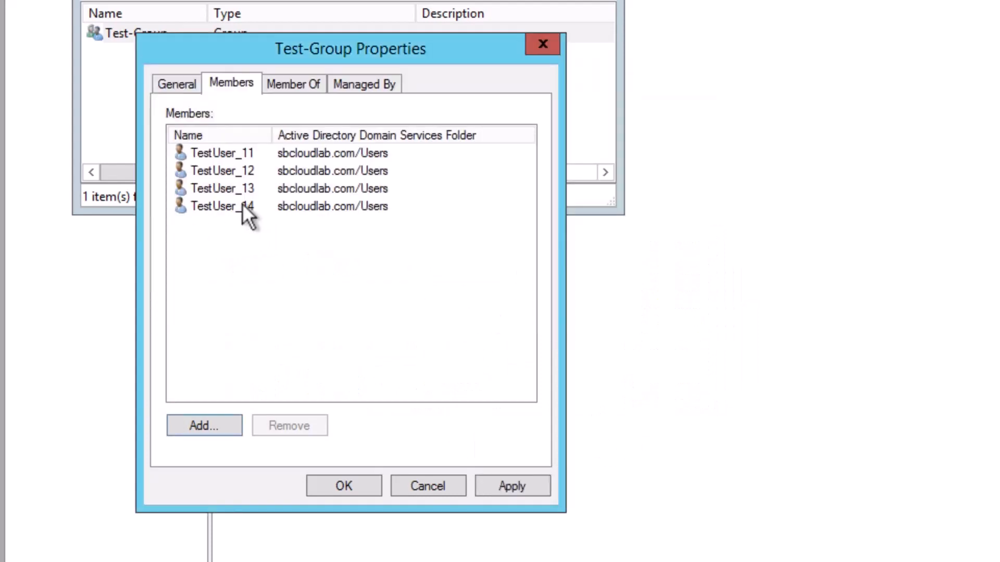
click(334, 487)
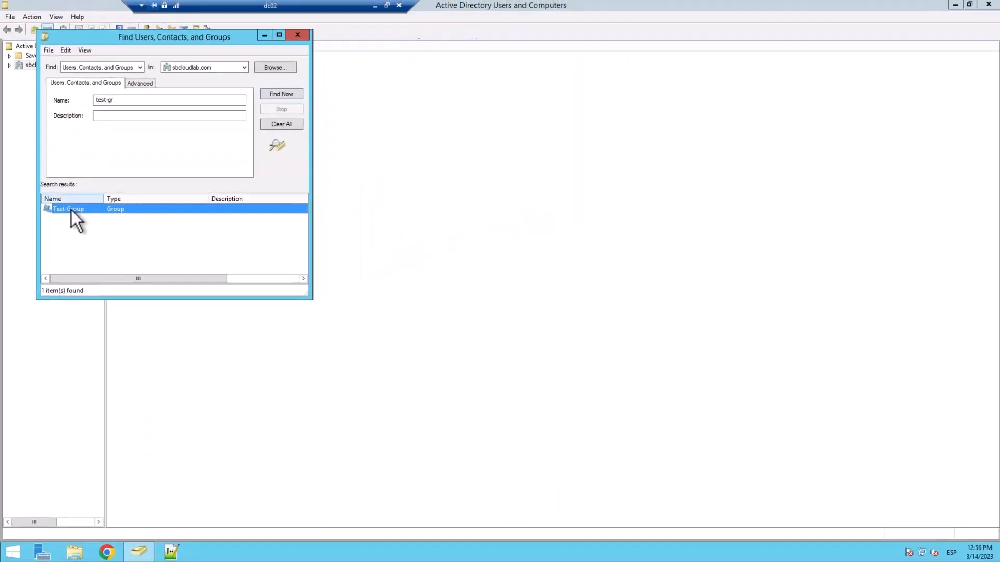
Refresh the AD: Group Membership Changes recent events in the console
click(374, 7)
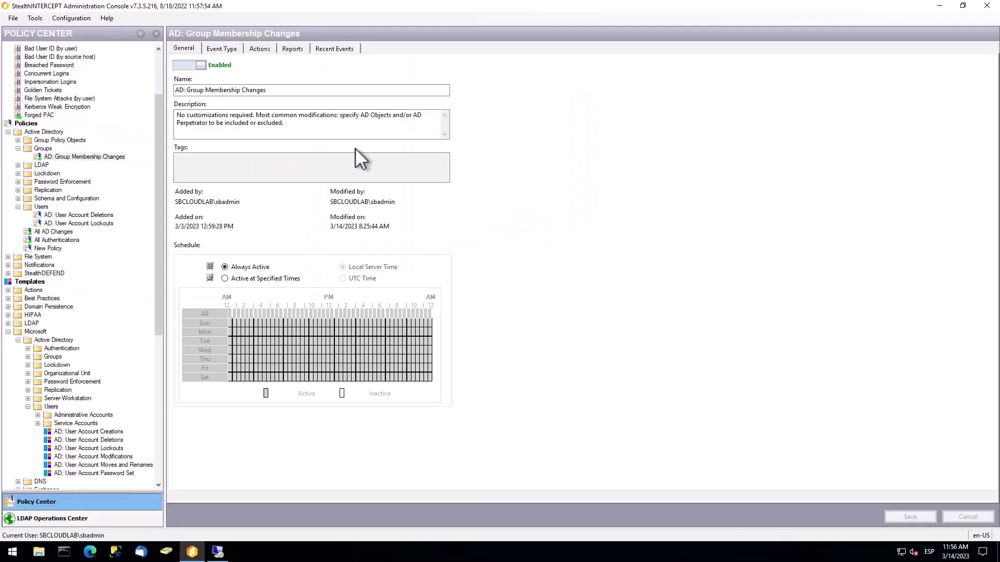
click(327, 48)
click(905, 66)
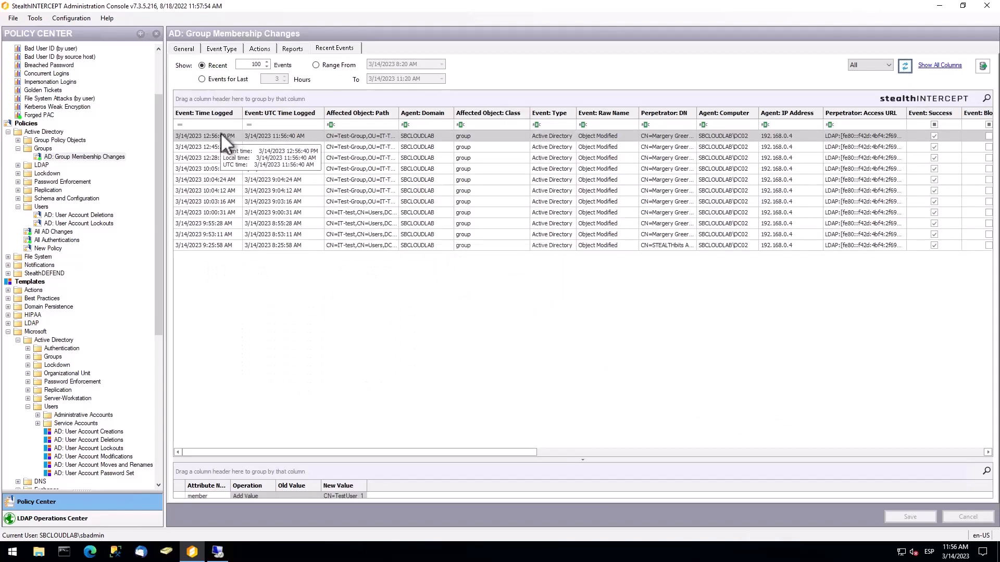
Inspect the newest event: TestUser_14 added to Test-Group, successful and not blocked
double_click(221, 135)
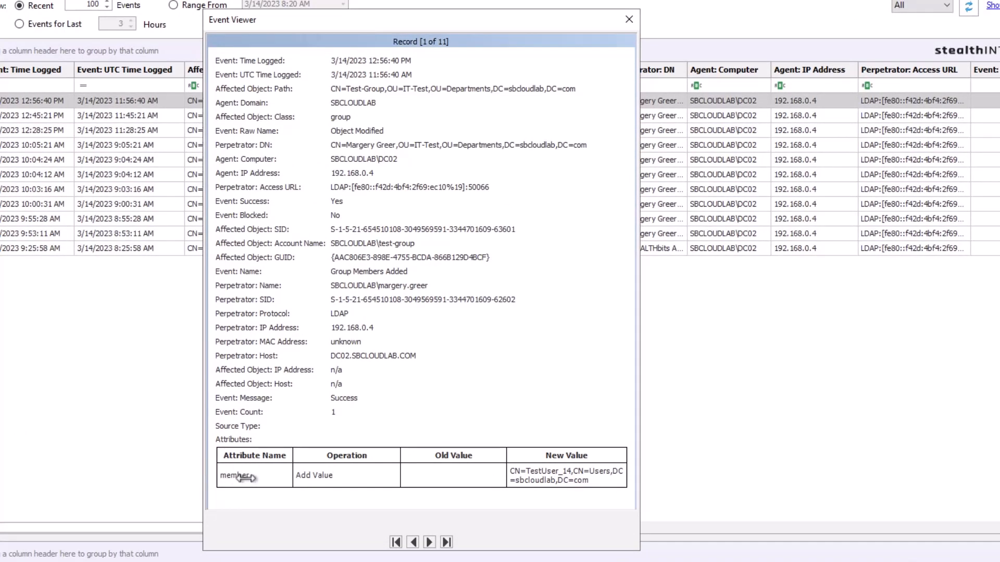
click(278, 145)
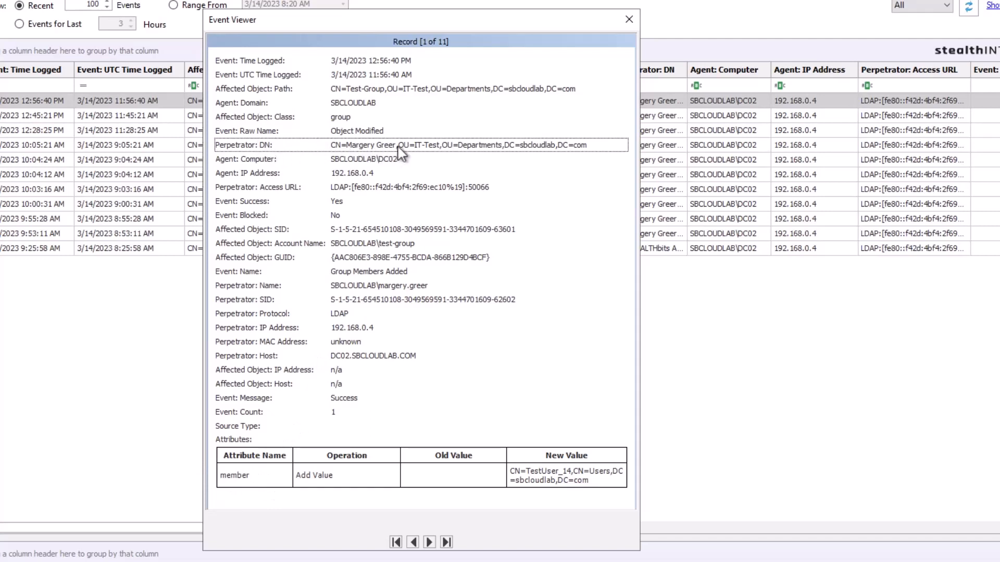
click(330, 203)
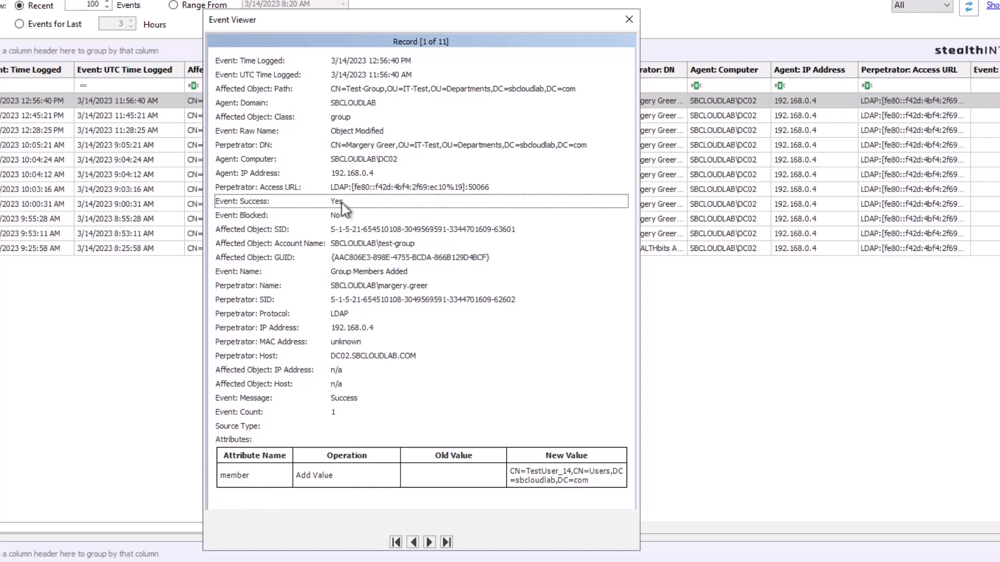
click(335, 215)
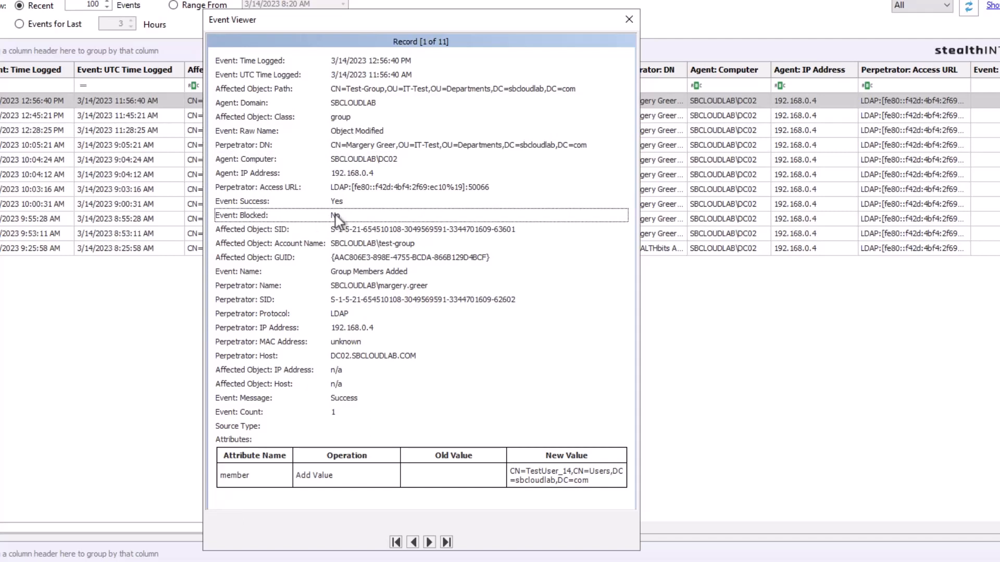
click(629, 18)
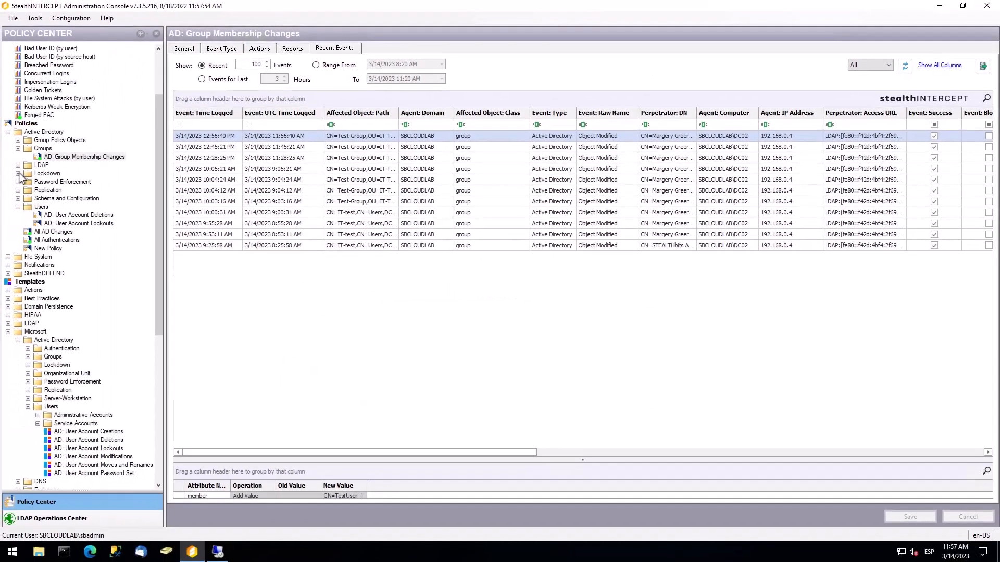
Open the disabled AD: Generic Lockdown policy and view its Active Directory Lockdown objects-and-containers filter
click(18, 173)
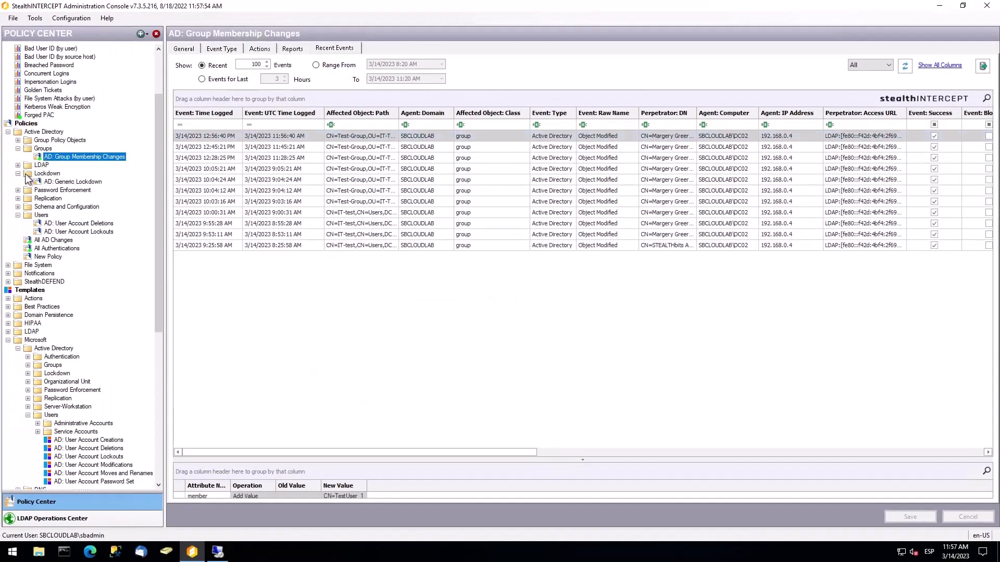
click(73, 182)
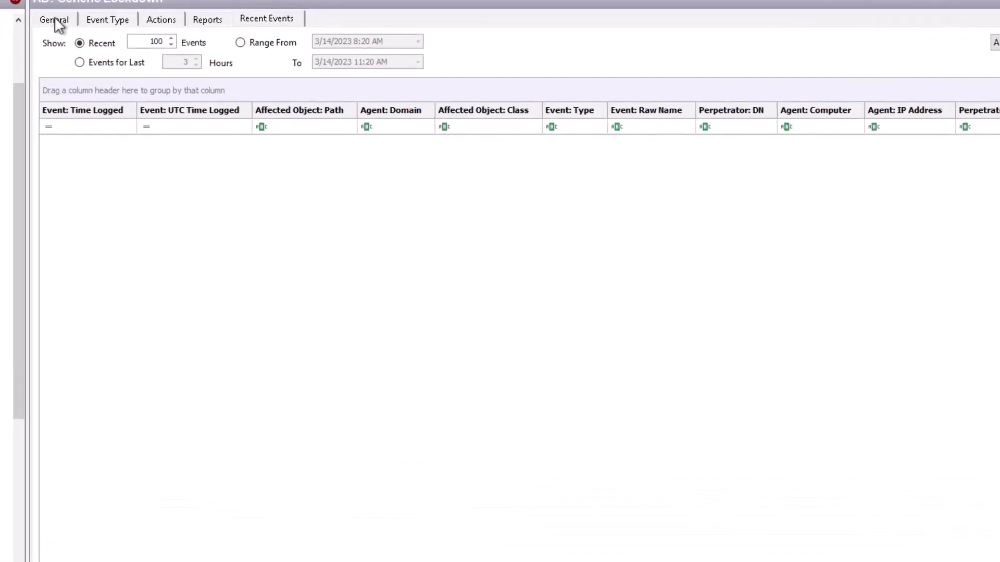
click(173, 44)
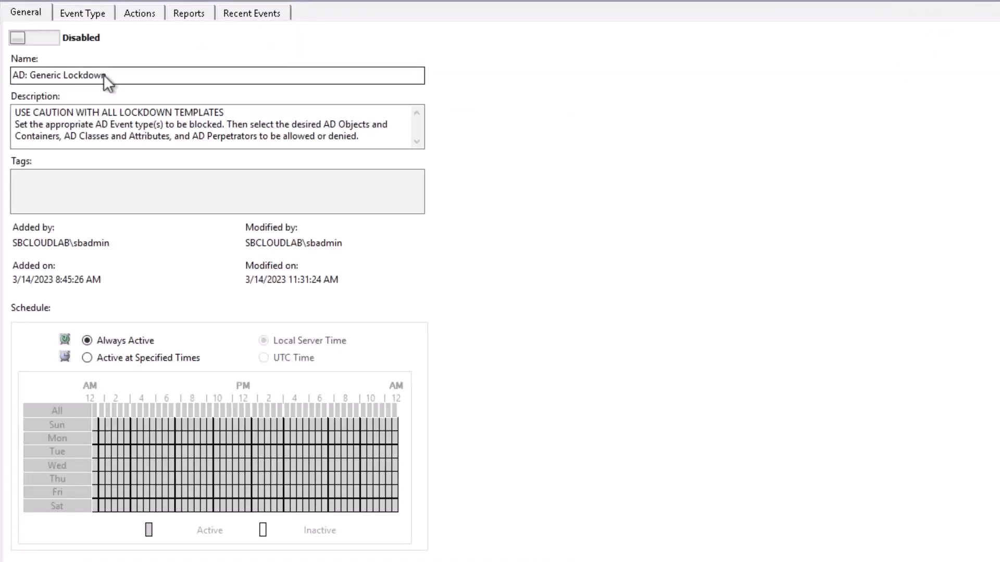
click(83, 13)
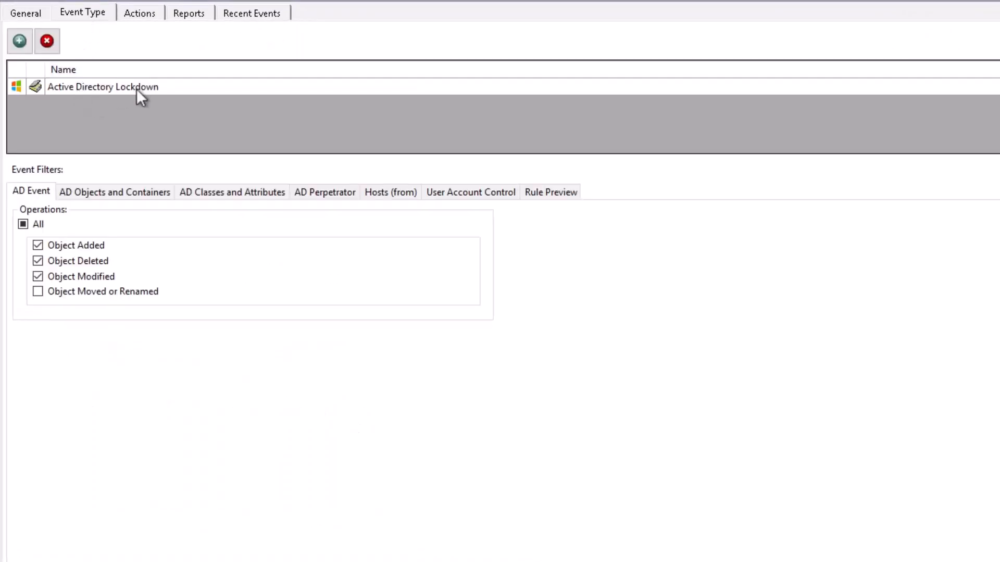
click(161, 89)
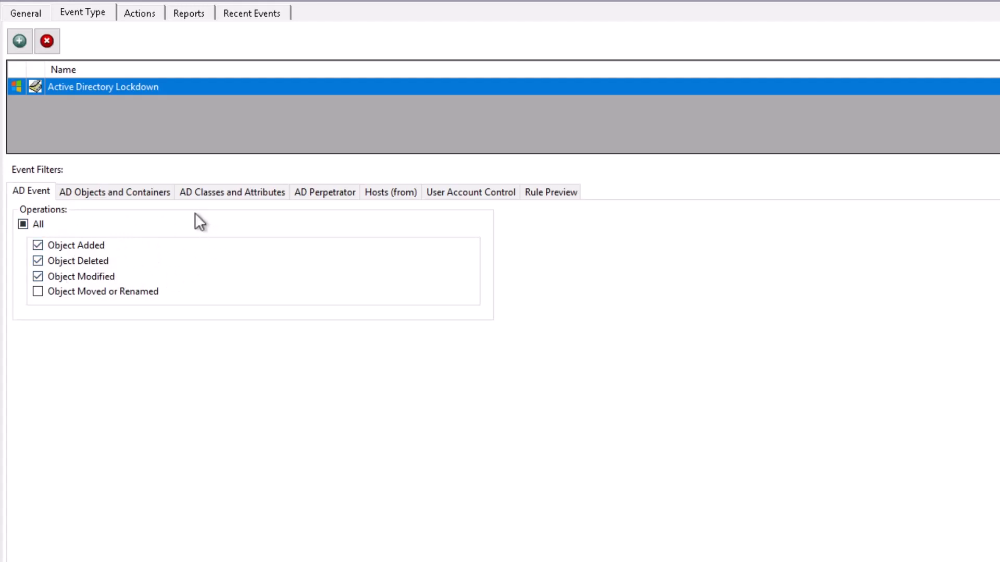
click(137, 192)
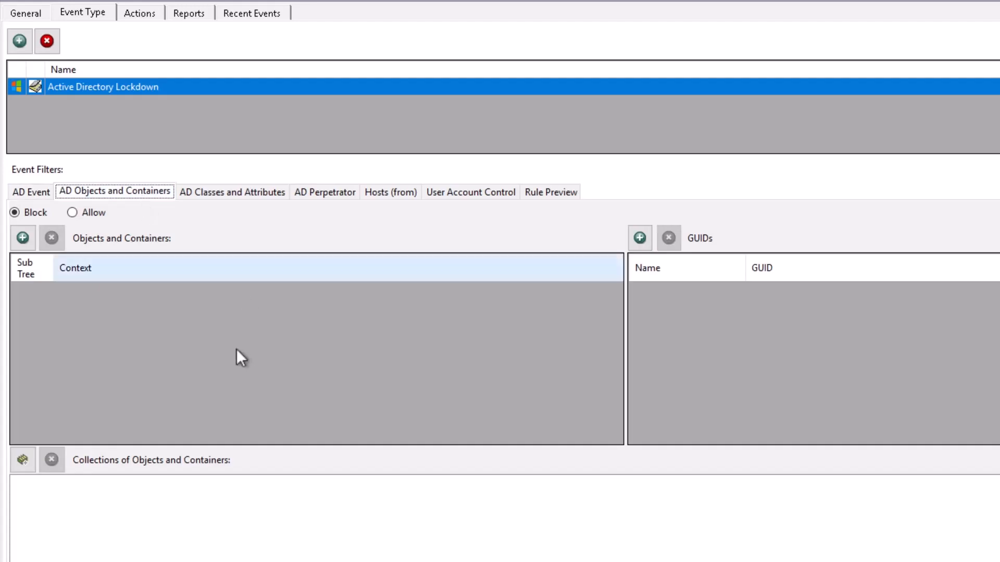
Add CN=Test-Group from OU=Departments > OU=IT-Test on dc02 as a blocked object
click(23, 238)
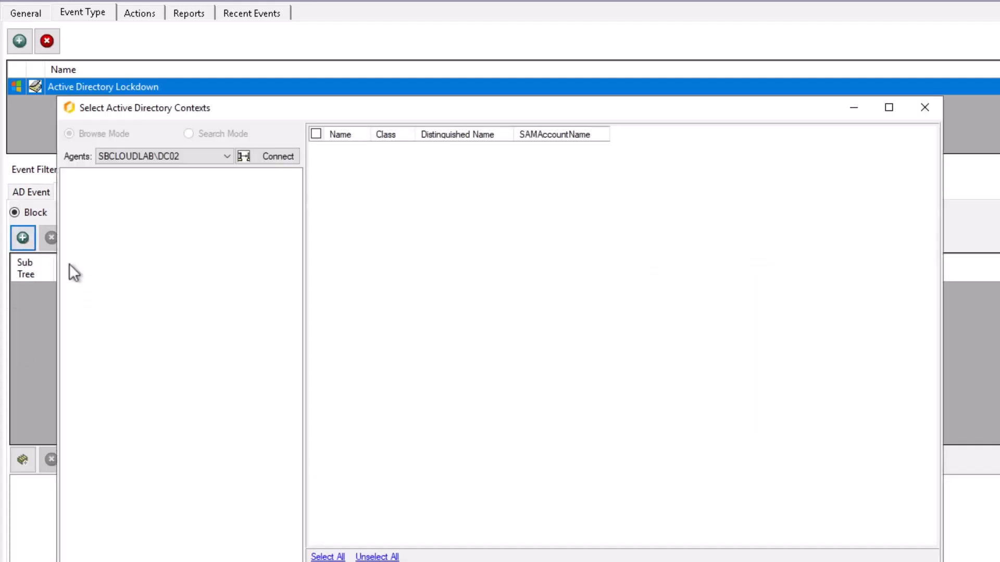
click(266, 155)
click(70, 176)
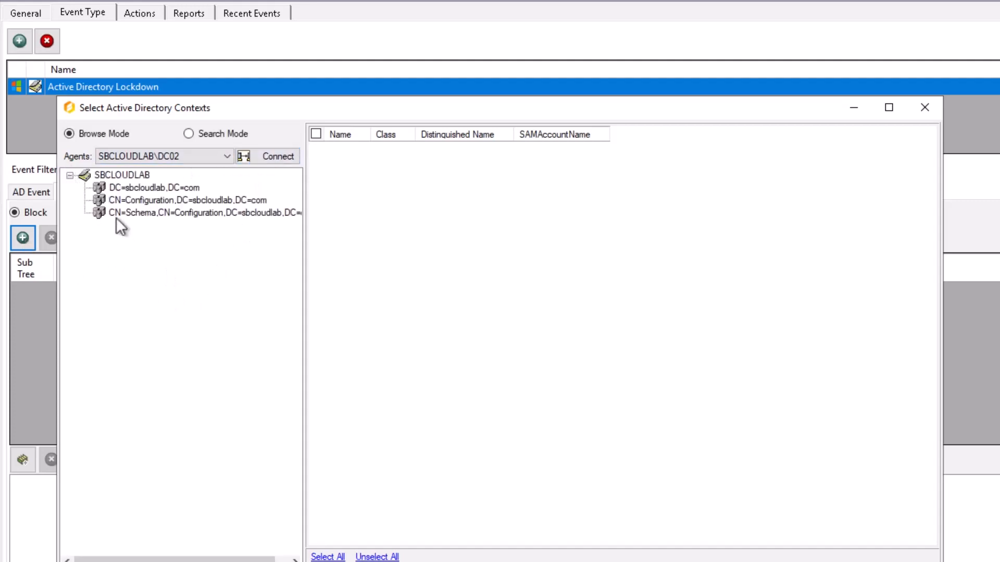
click(133, 188)
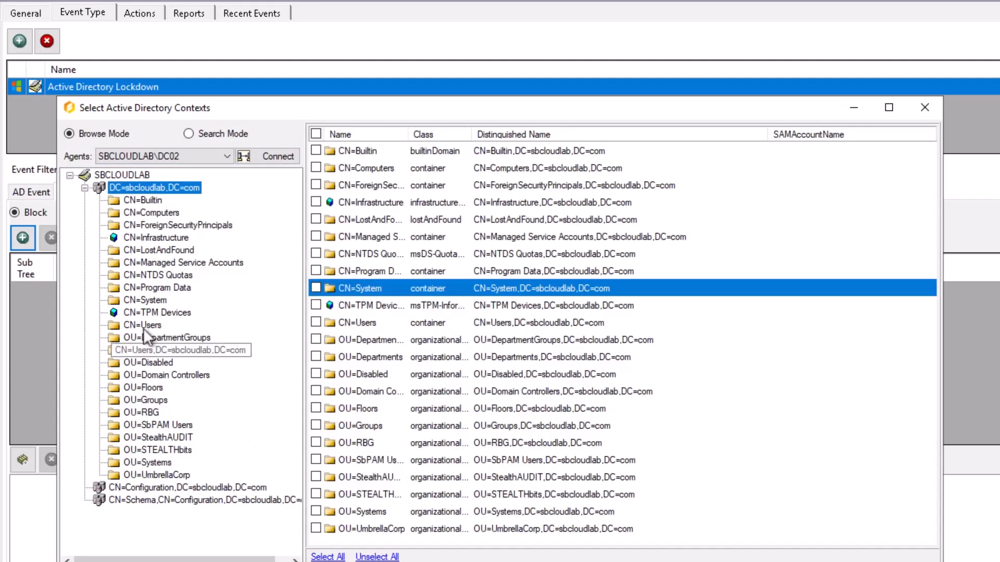
click(157, 351)
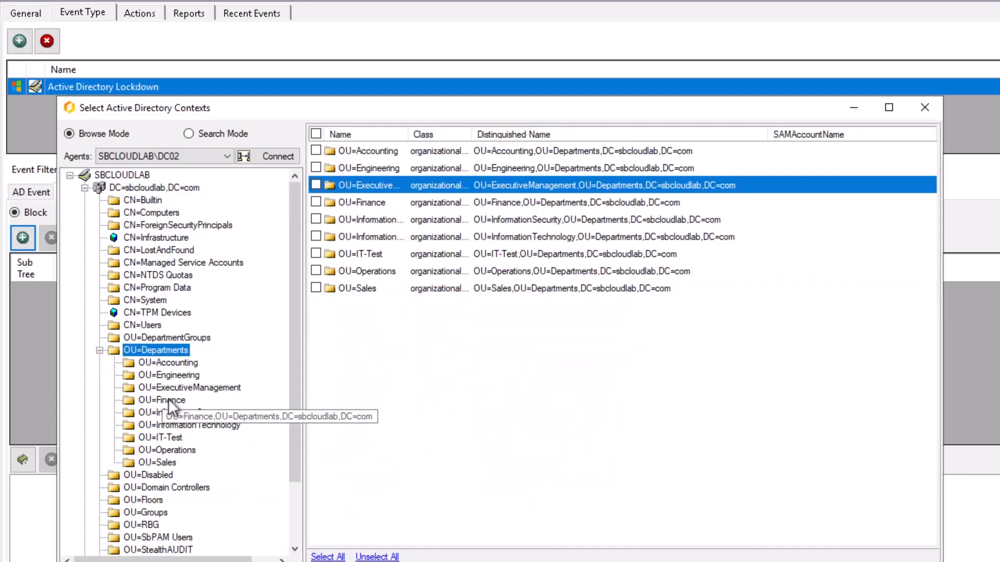
click(162, 437)
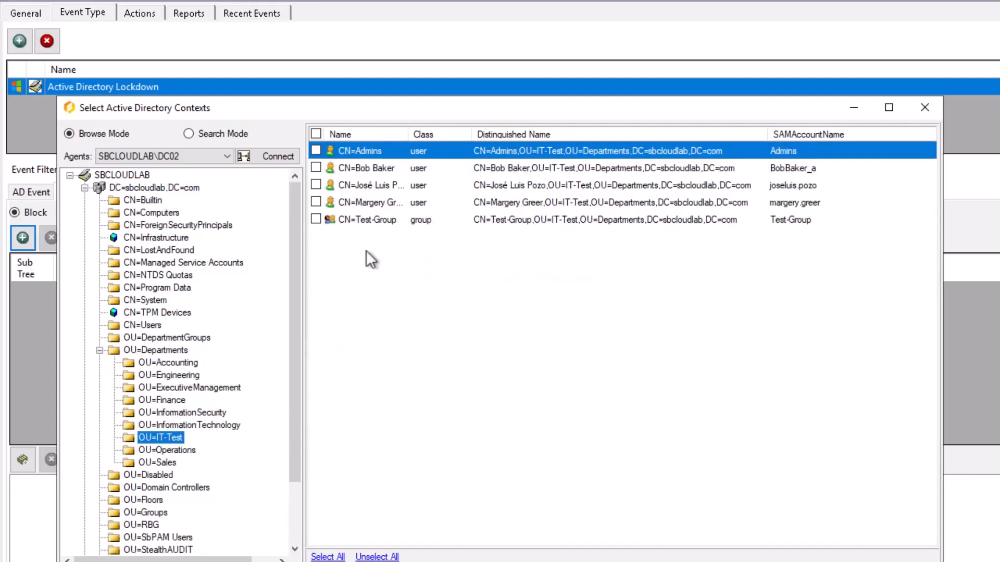
click(316, 219)
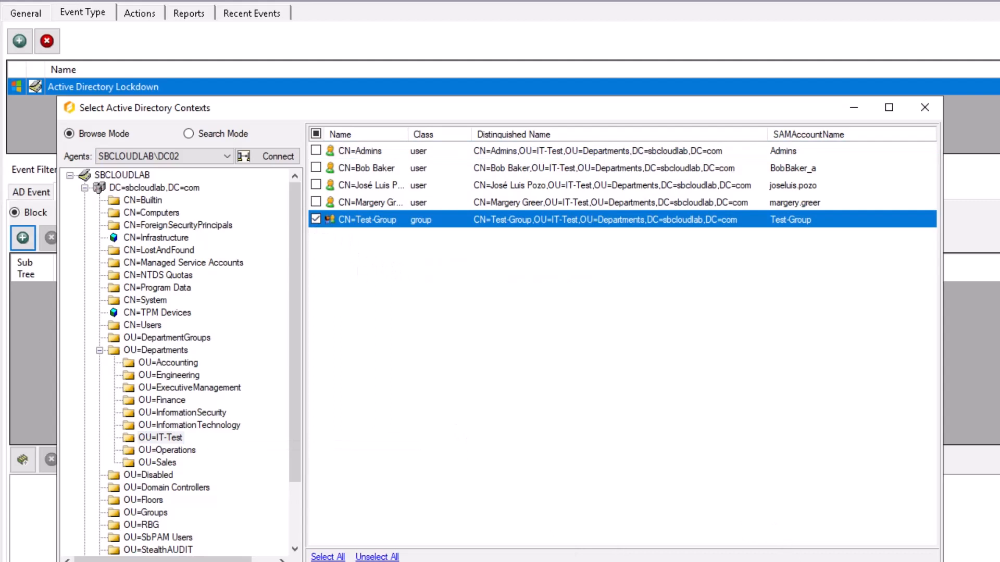
click(829, 561)
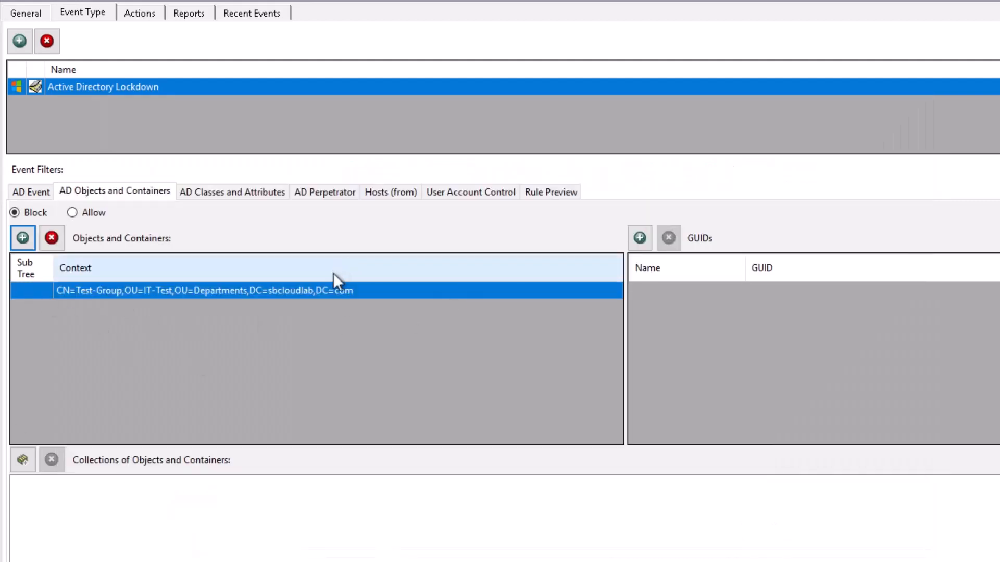
Add one IT-Test OU user as a blocked perpetrator in the AD Perpetrator filter
click(324, 193)
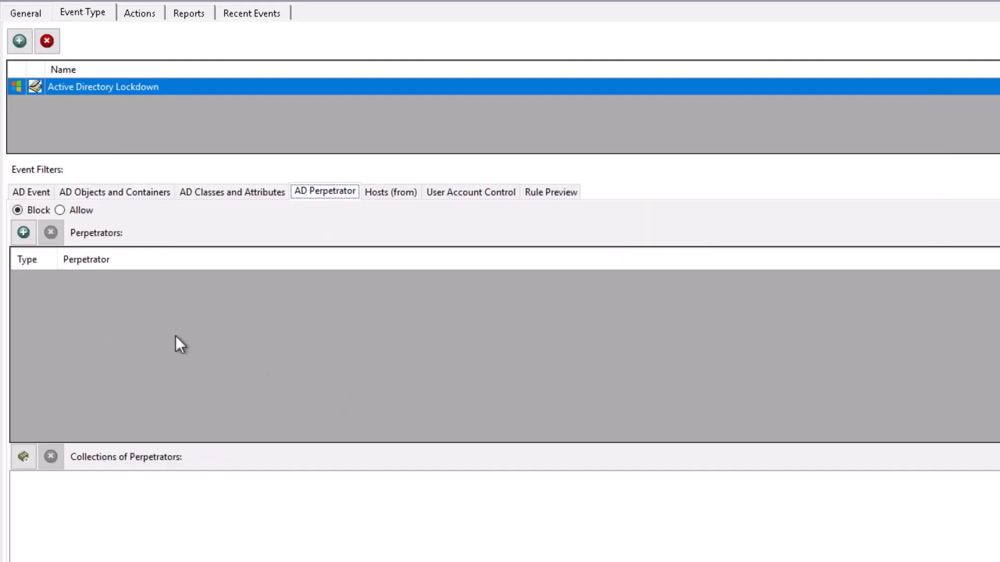
click(23, 234)
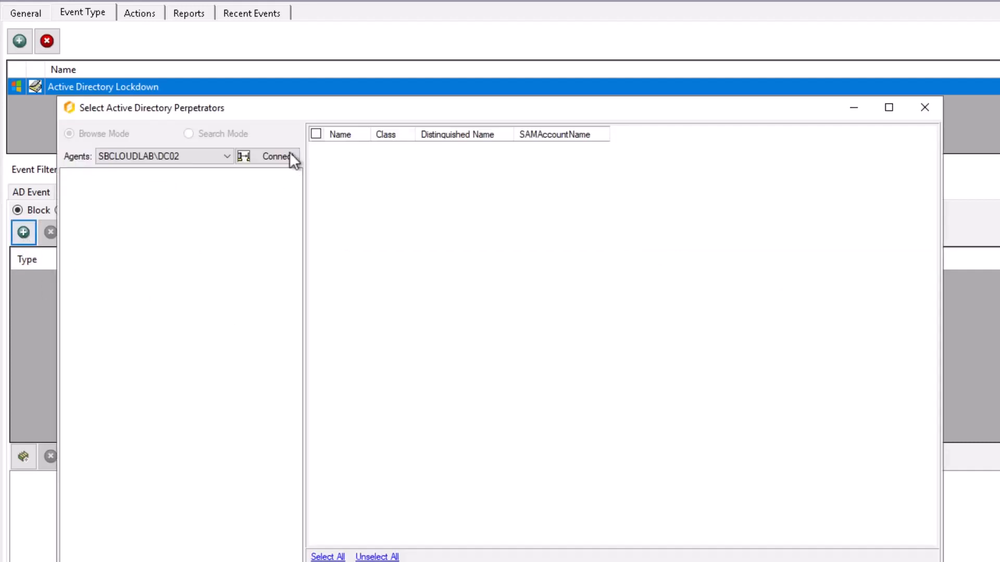
click(287, 156)
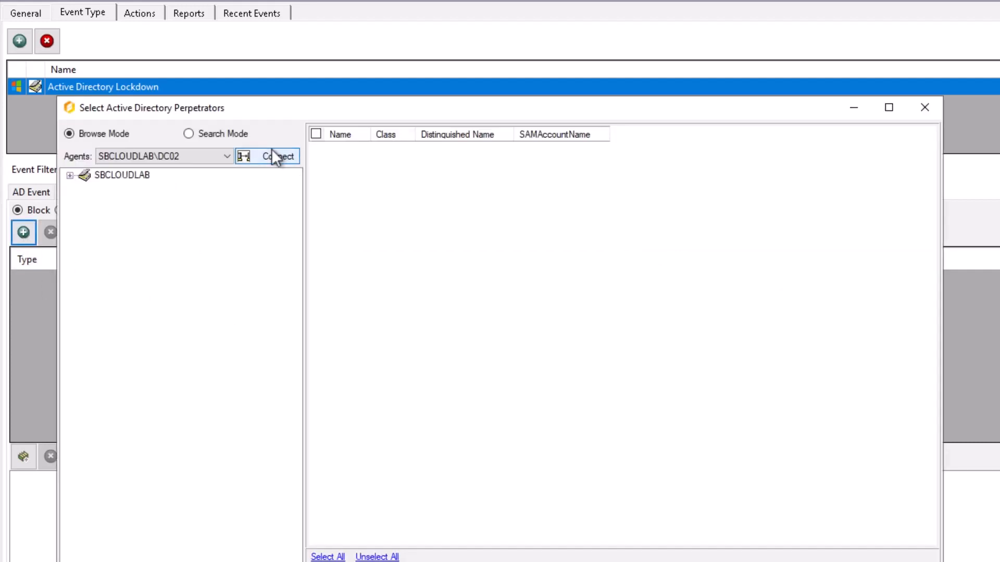
click(70, 176)
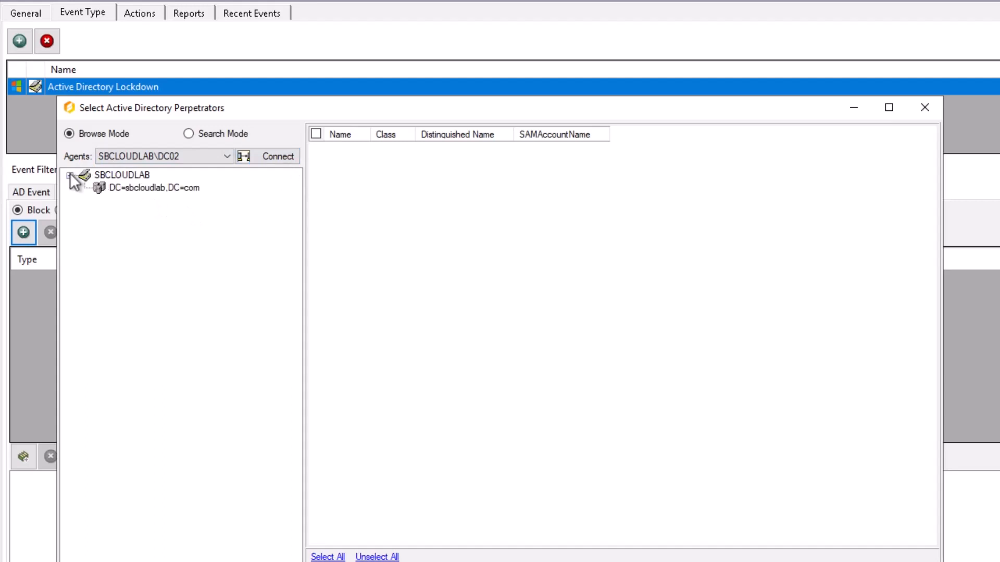
double_click(135, 187)
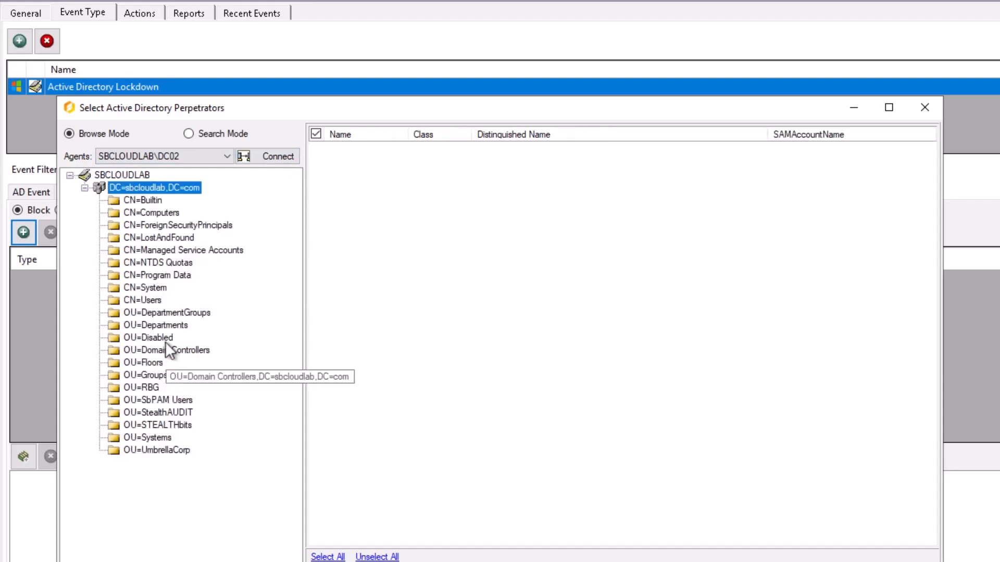
double_click(169, 325)
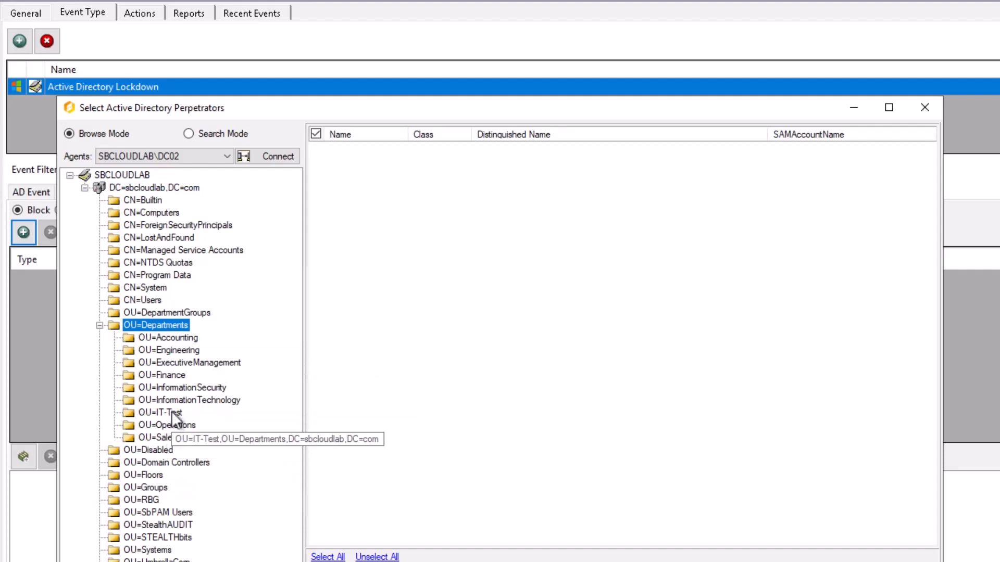
click(162, 412)
click(316, 204)
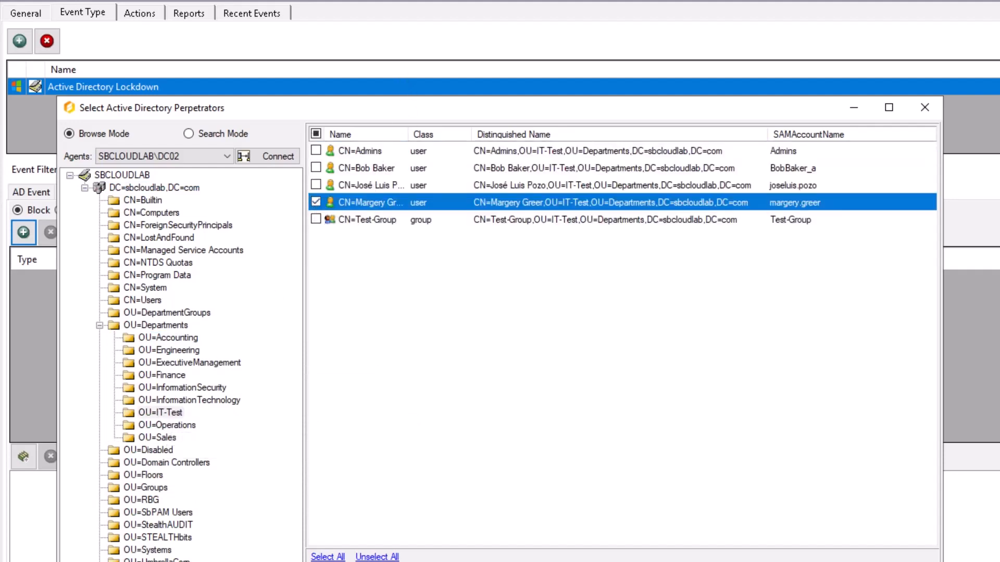
click(805, 561)
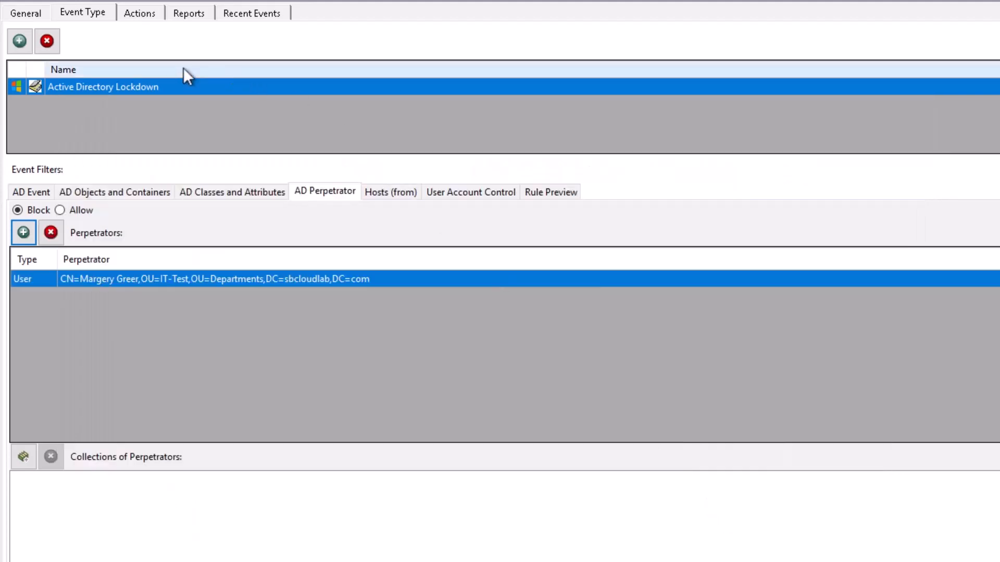
Enable the AD: Generic Lockdown policy in its General settings
click(32, 14)
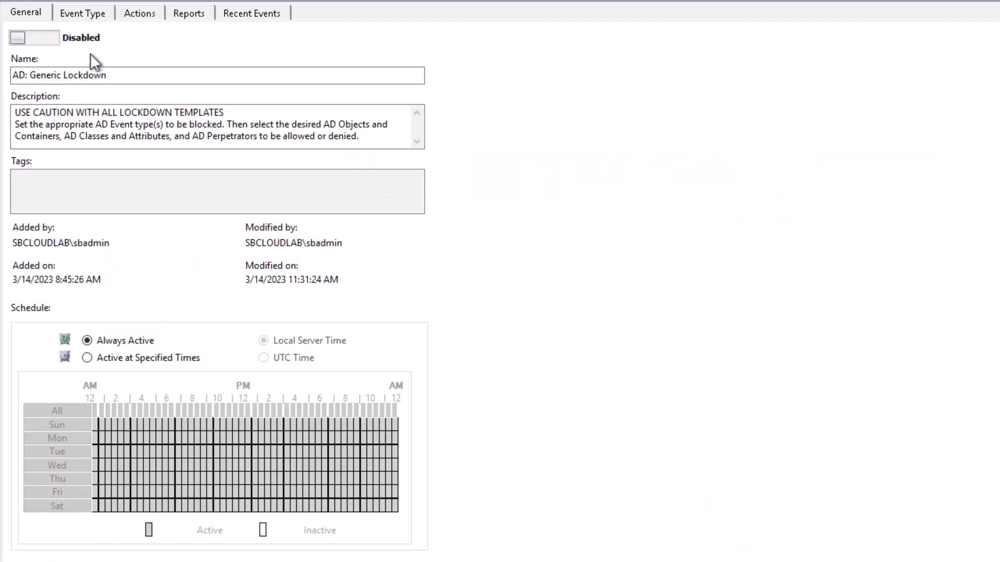
click(45, 38)
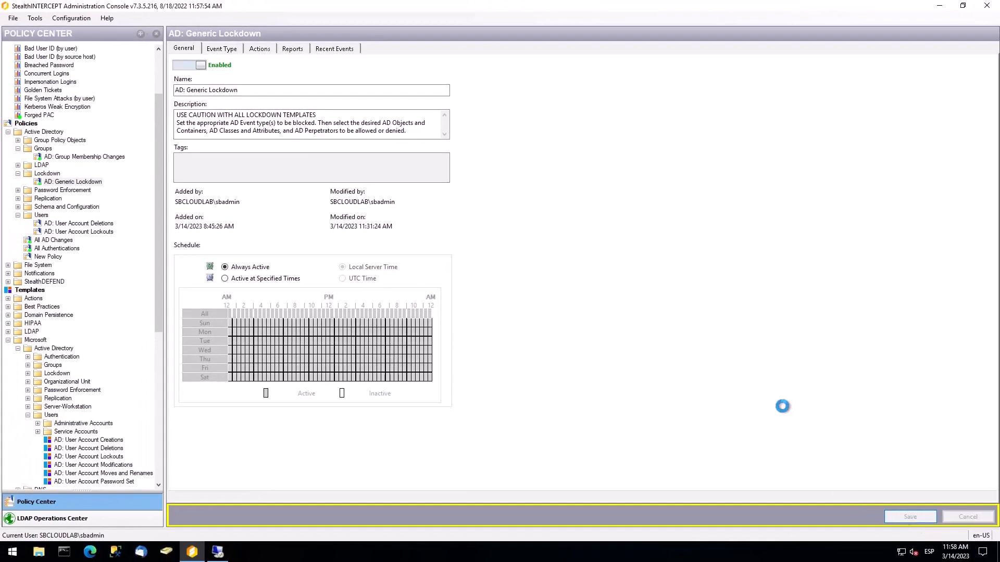
click(217, 552)
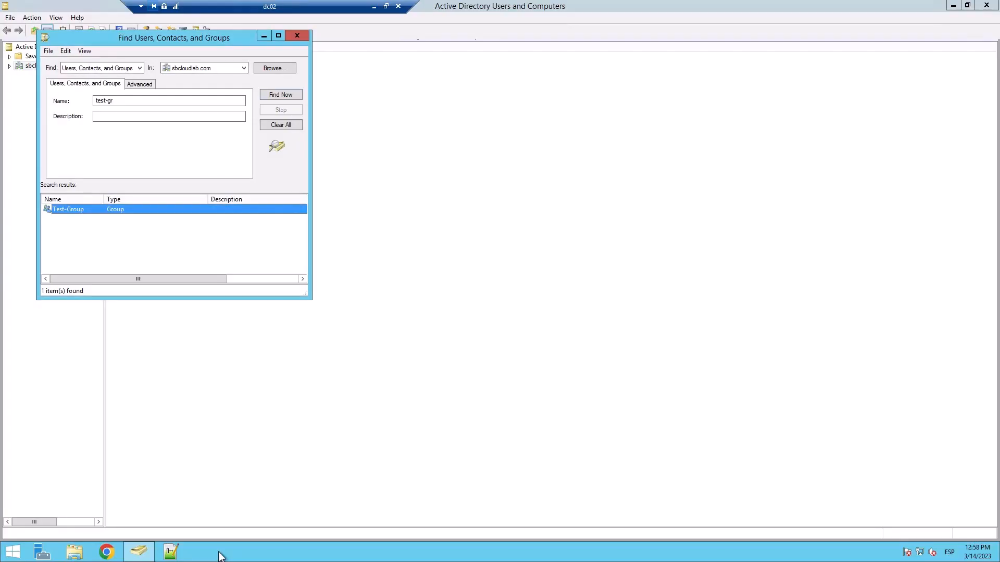
double_click(69, 209)
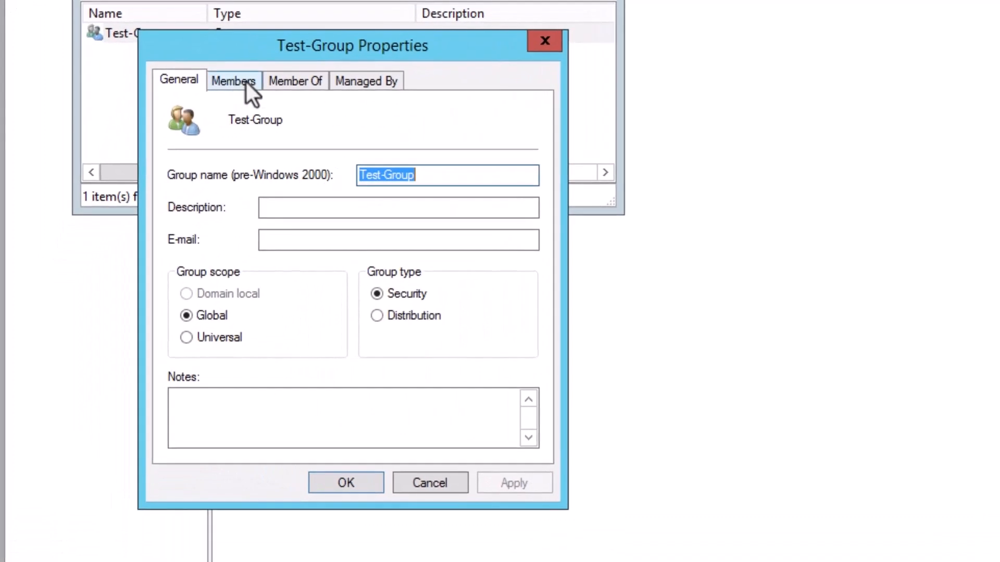
click(119, 233)
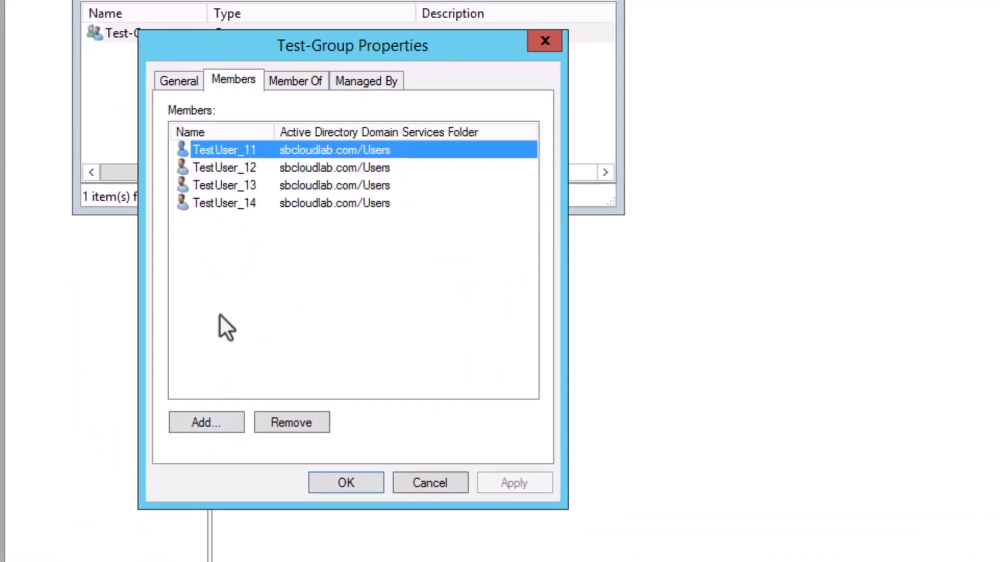
click(209, 425)
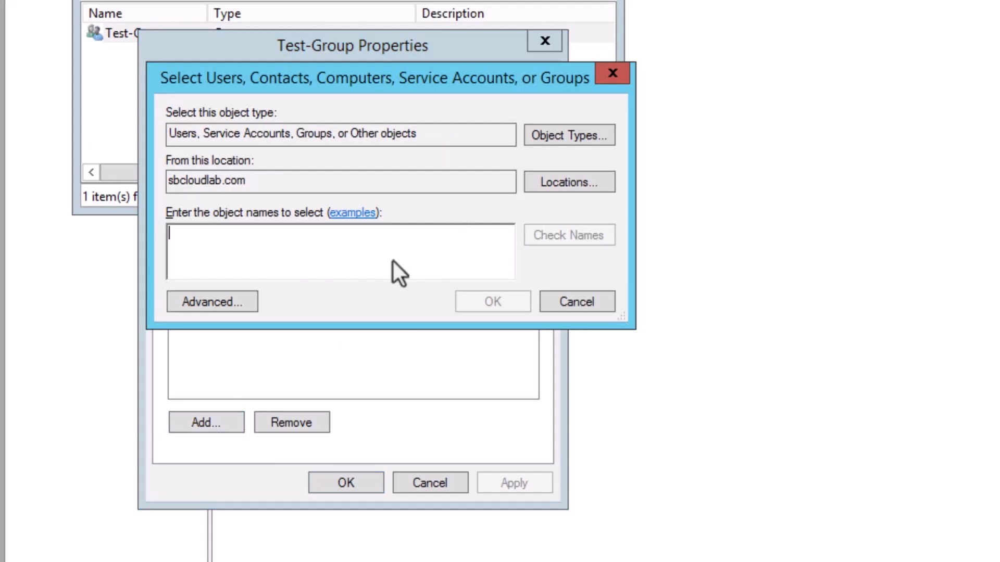
text(test)
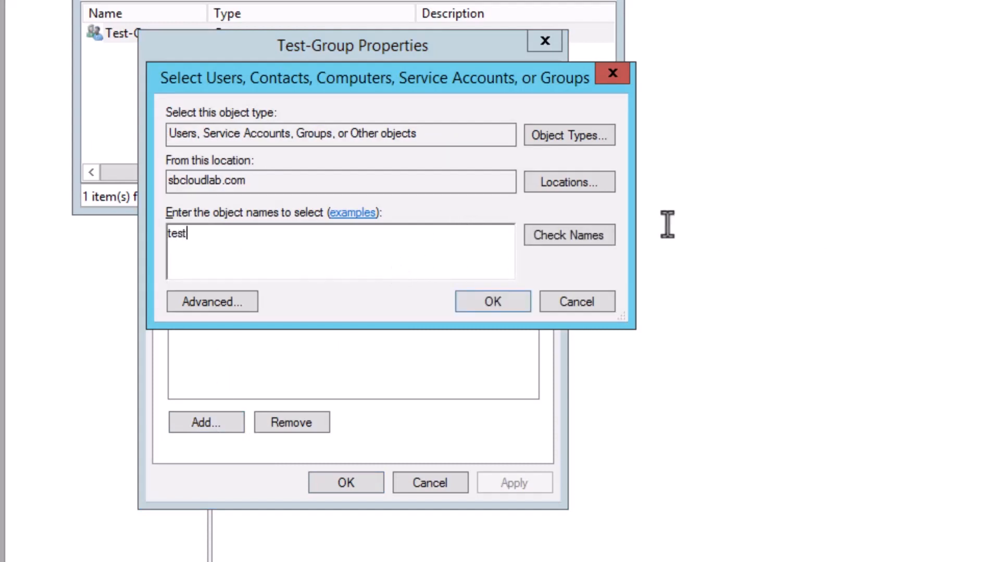
click(578, 233)
click(258, 379)
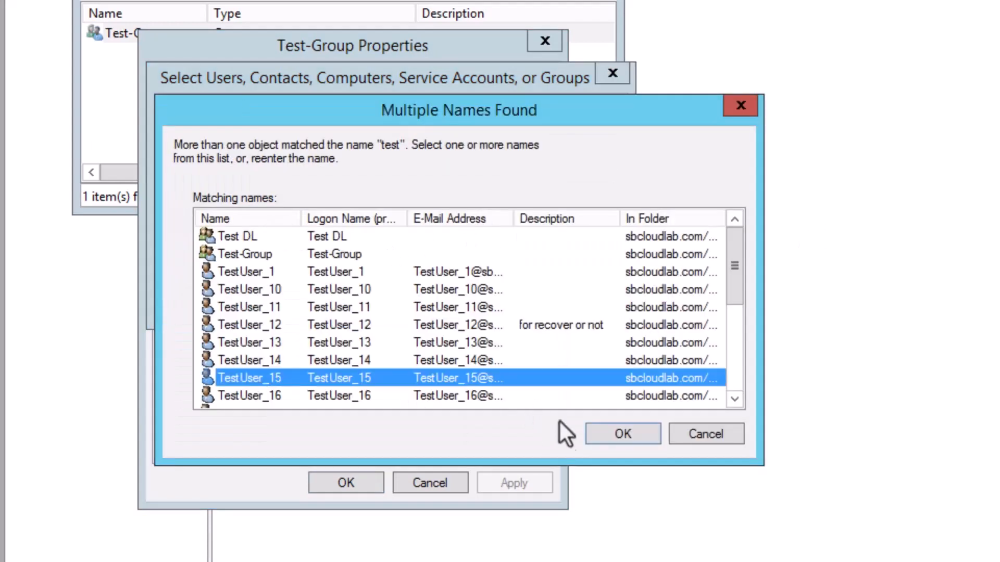
click(619, 437)
click(463, 306)
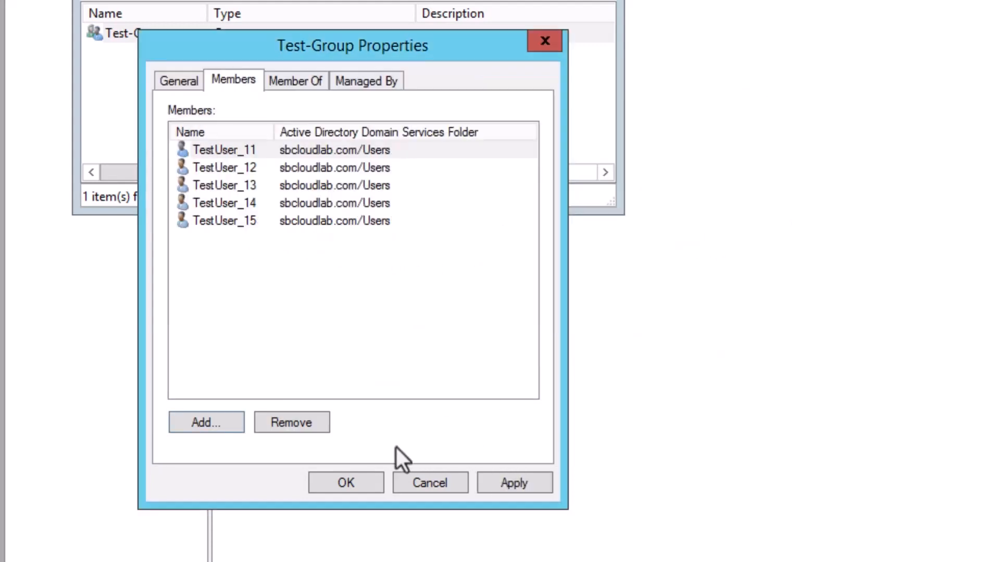
click(502, 484)
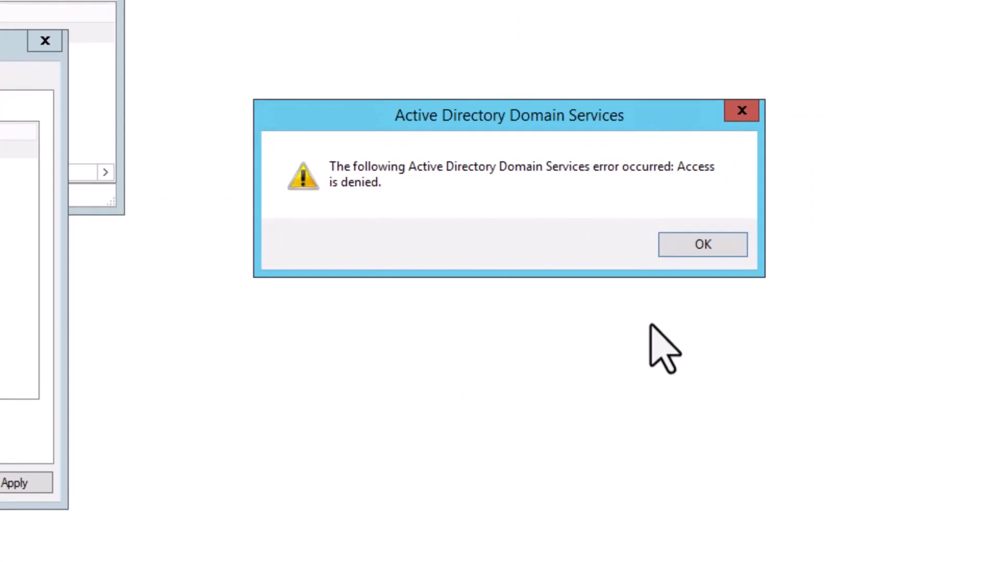
click(693, 245)
click(433, 487)
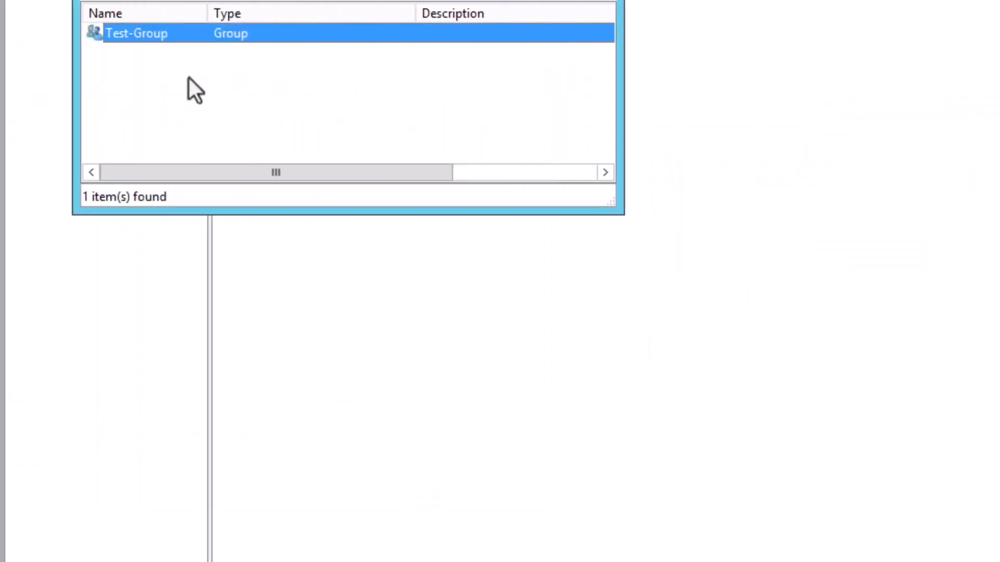
Try removing TestUser_14 from Test-Group; the change is refused with access denied
double_click(128, 33)
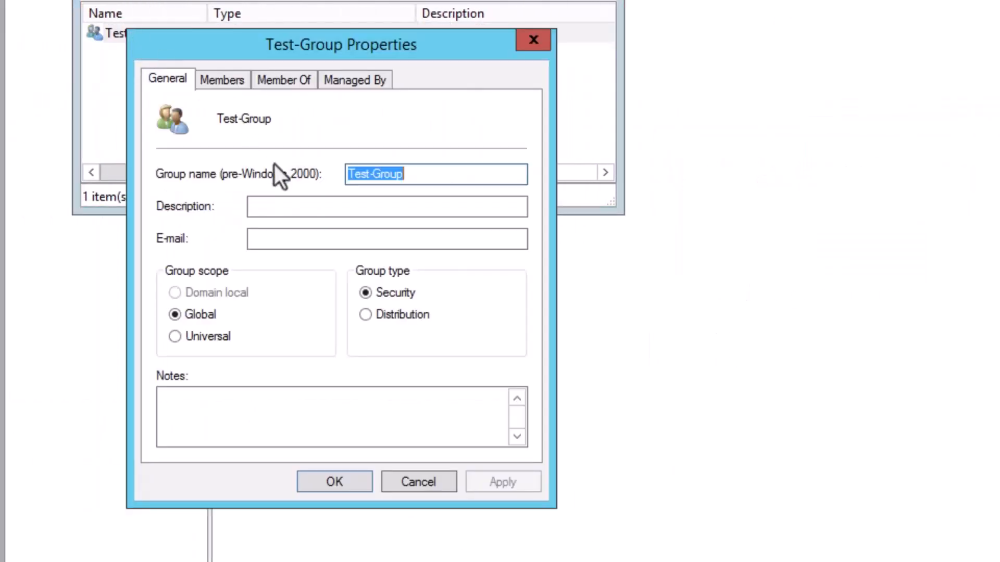
click(222, 79)
click(220, 202)
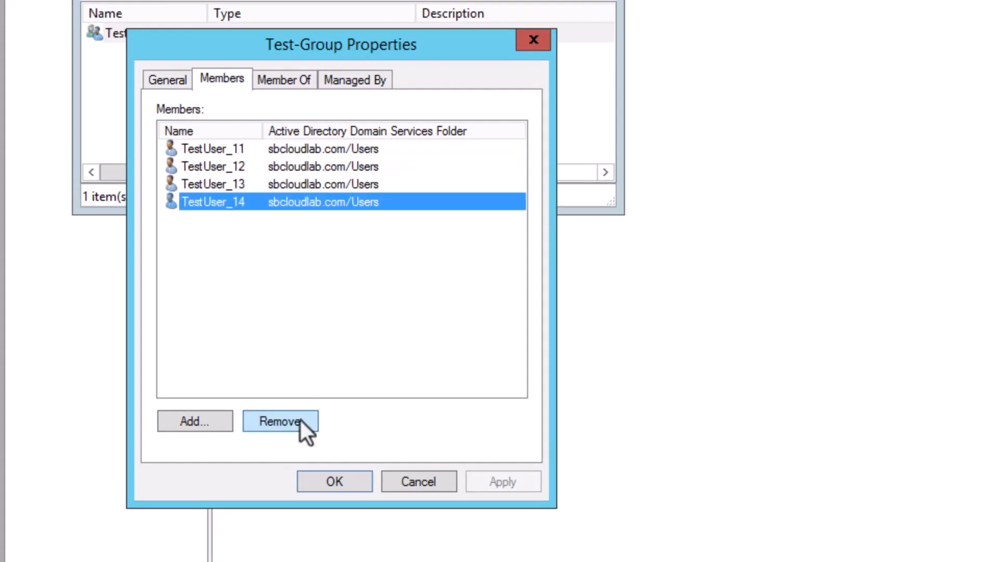
click(280, 421)
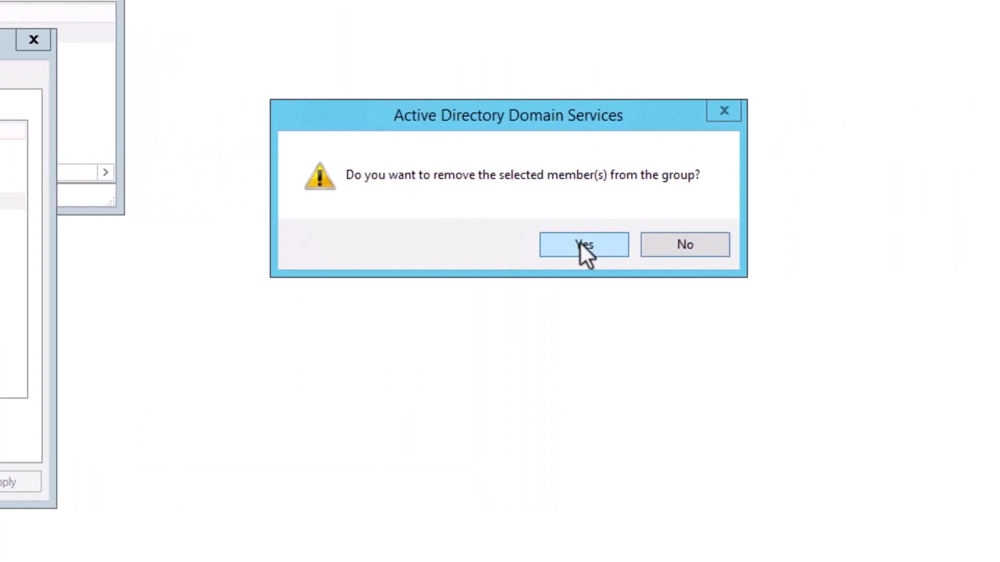
click(581, 245)
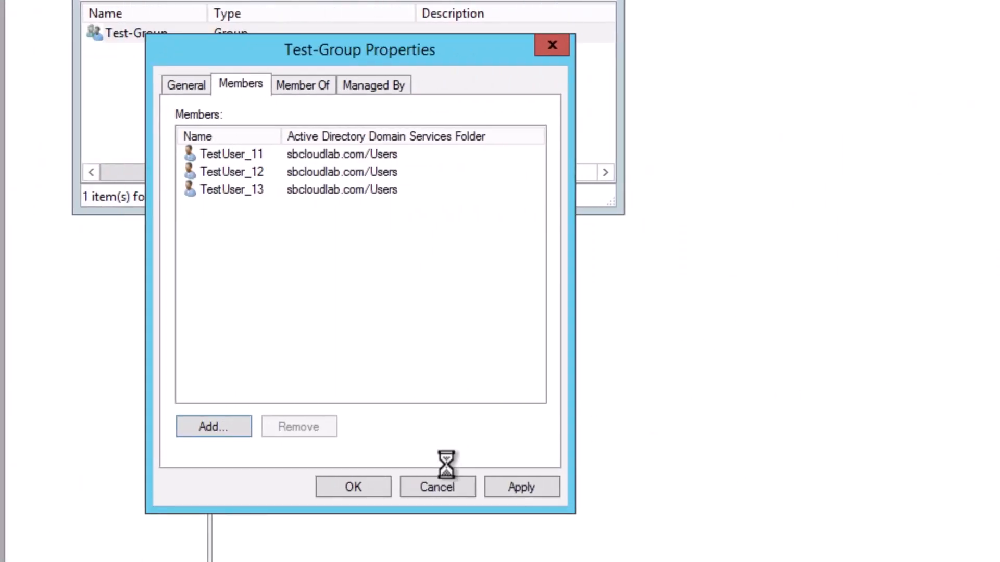
click(522, 487)
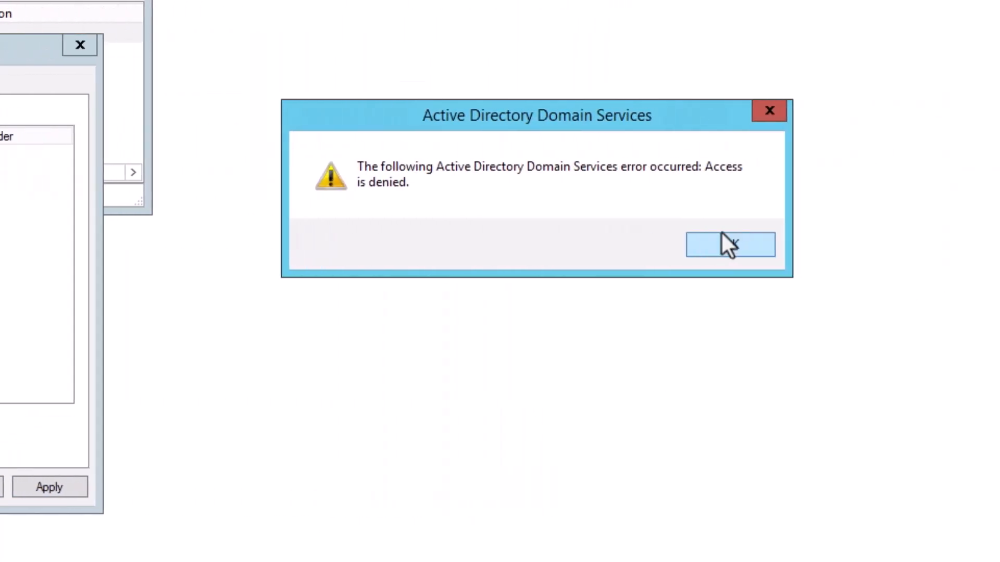
click(697, 245)
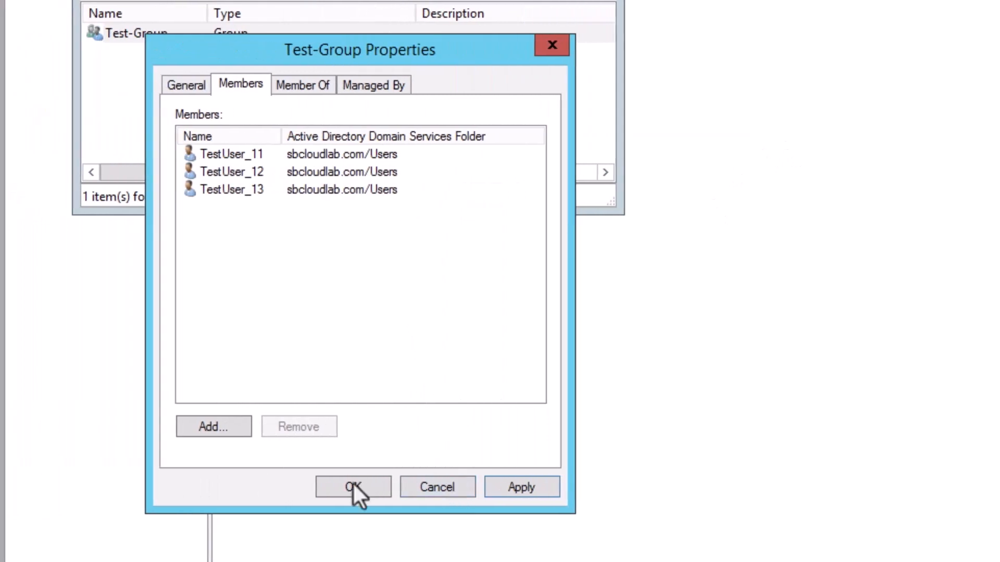
click(352, 487)
Reopen Test-Group and confirm it still lists TestUser_11 to TestUser_14
double_click(161, 34)
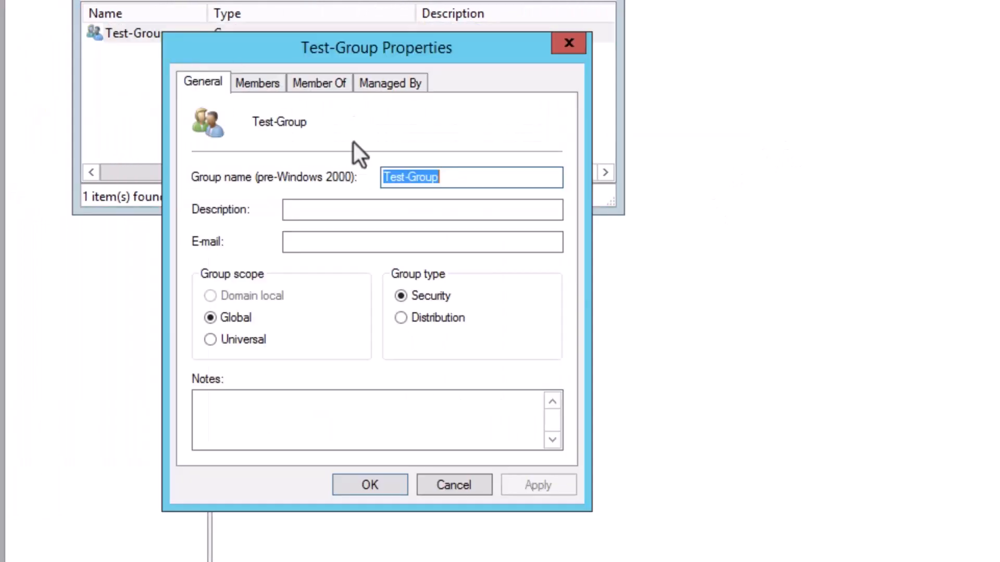
click(257, 83)
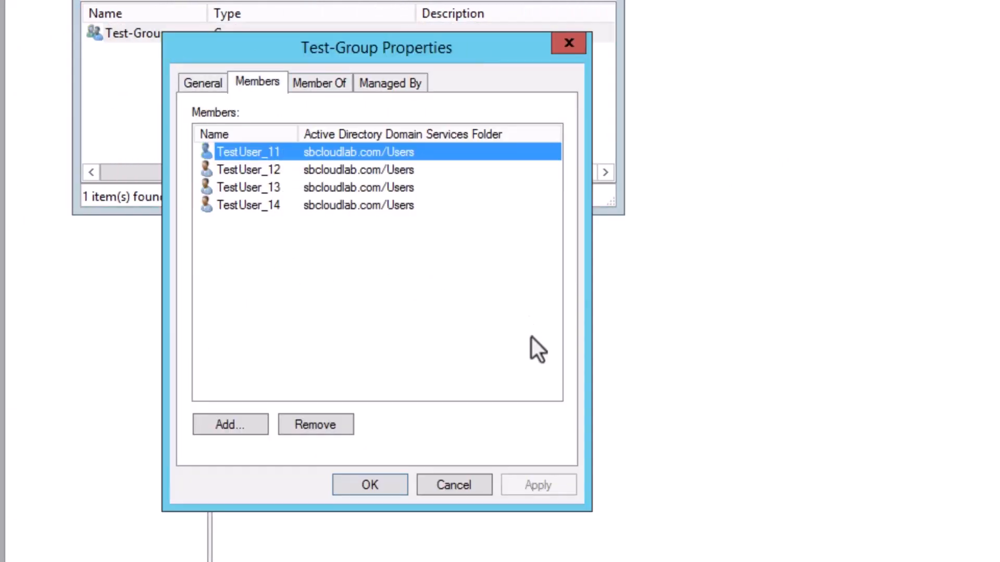
click(373, 485)
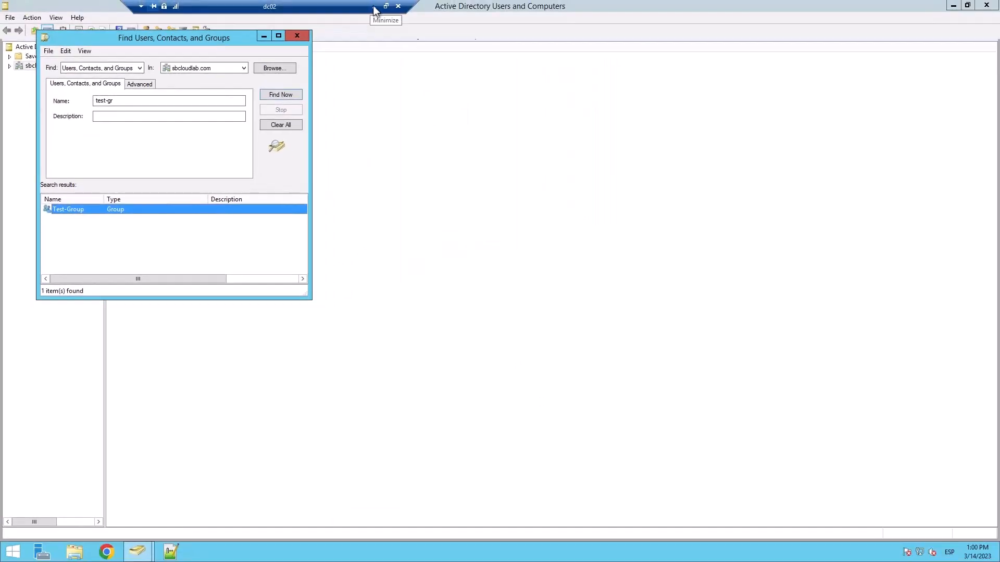
Refresh Generic Lockdown's recent events and inspect the blocked 12:59:06 PM member-addition attempt
click(373, 7)
click(336, 48)
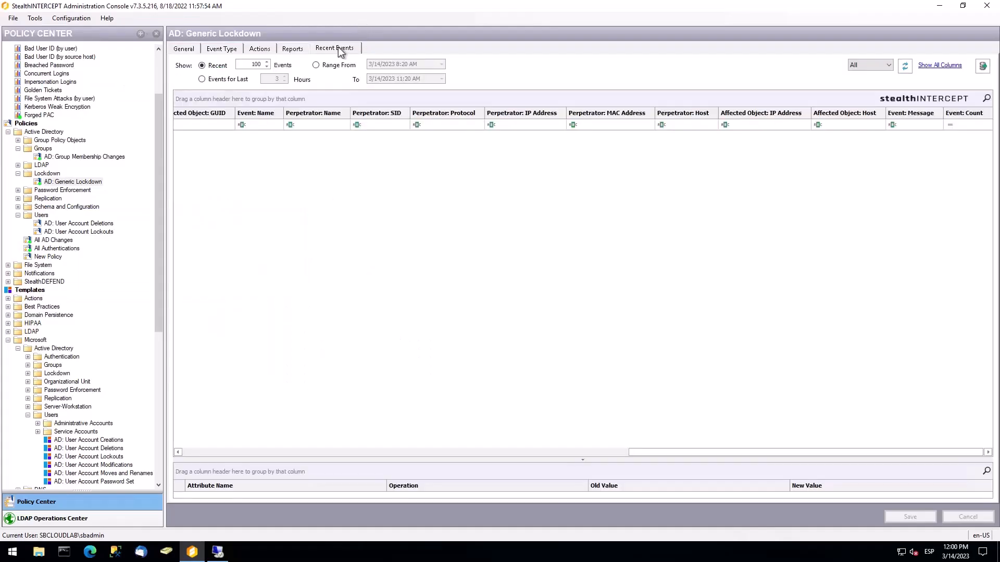
click(905, 65)
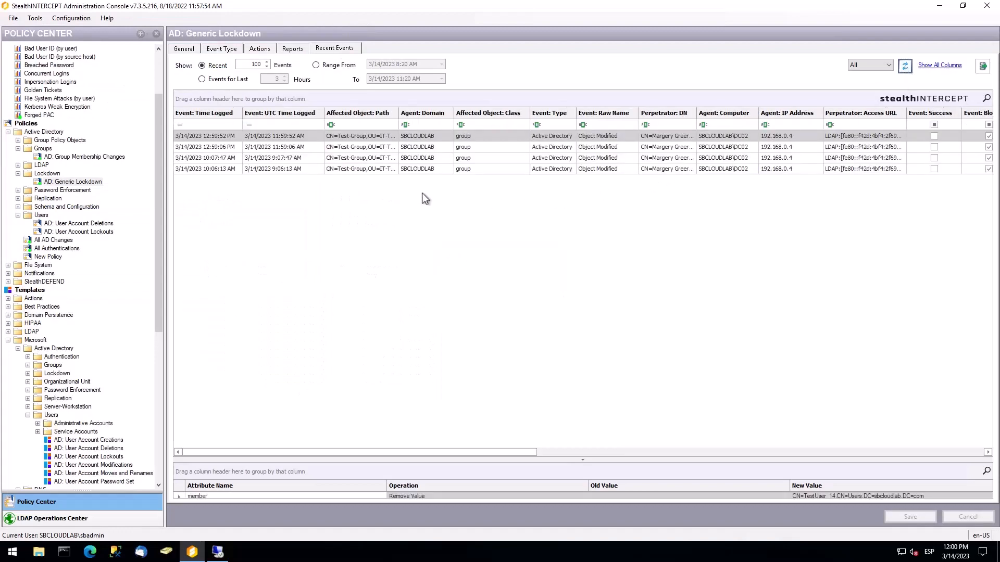
double_click(225, 146)
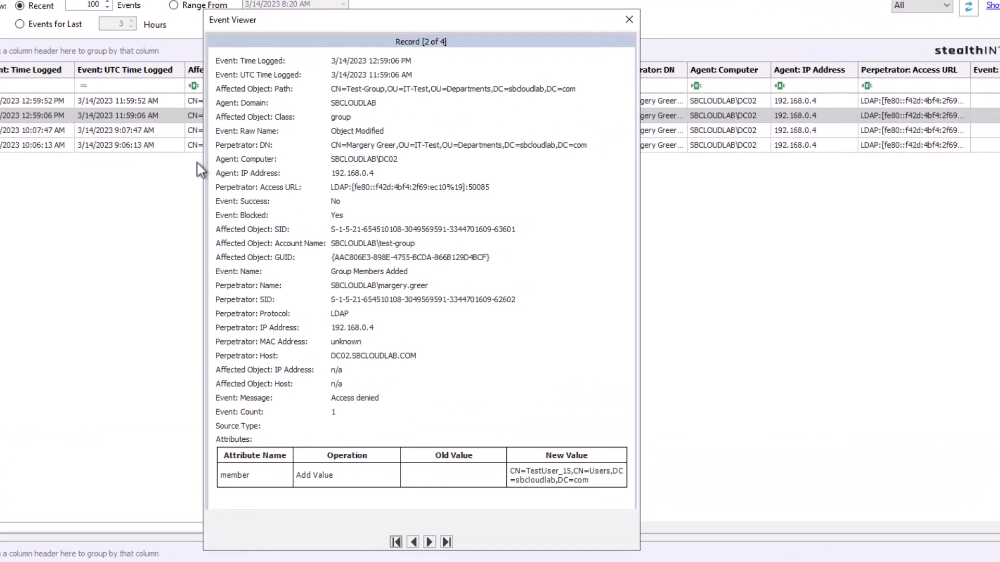
click(247, 215)
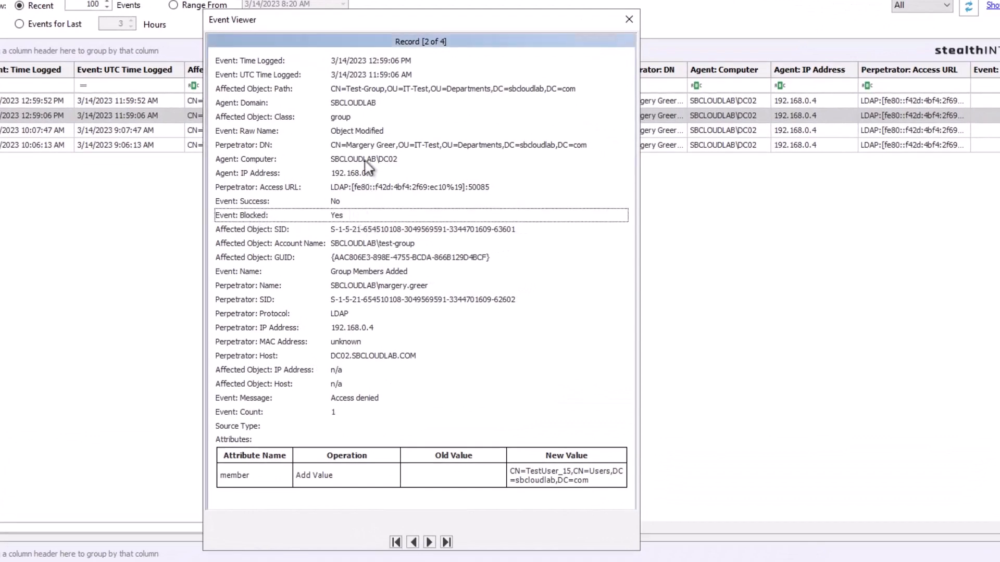
click(364, 147)
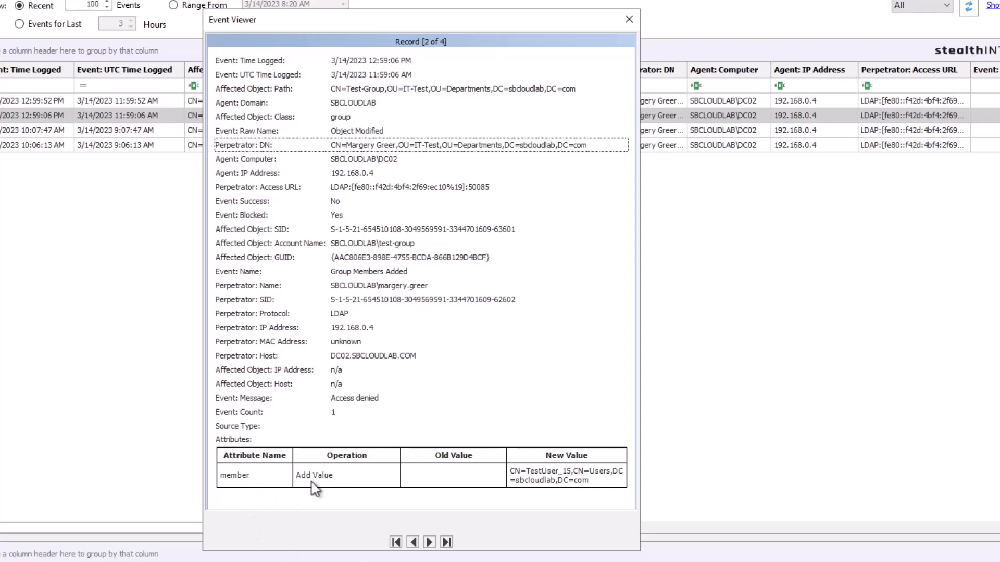
click(244, 487)
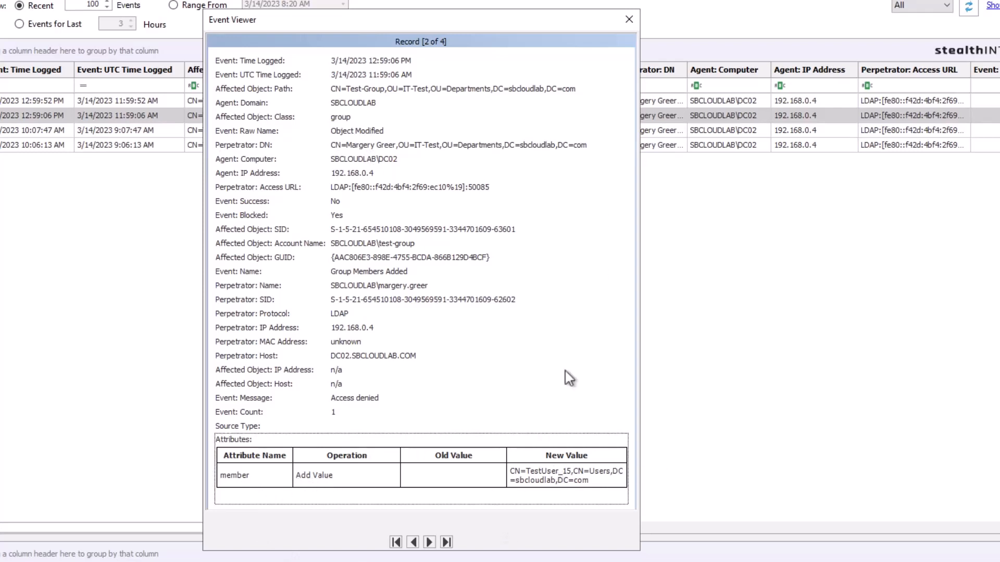
click(629, 20)
Inspect the 12:59:52 PM event: the member removal blocked with Access denied
click(42, 102)
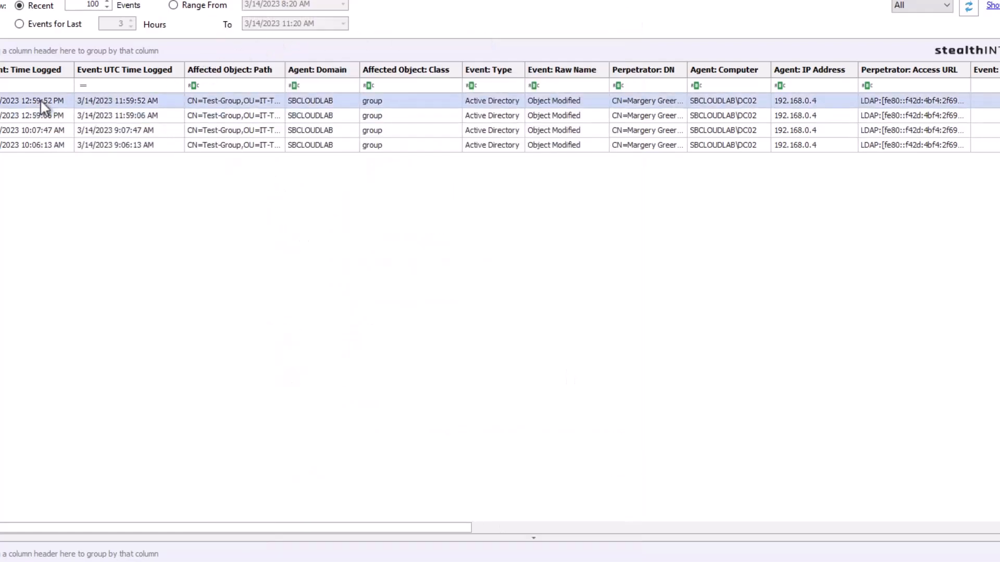
double_click(42, 101)
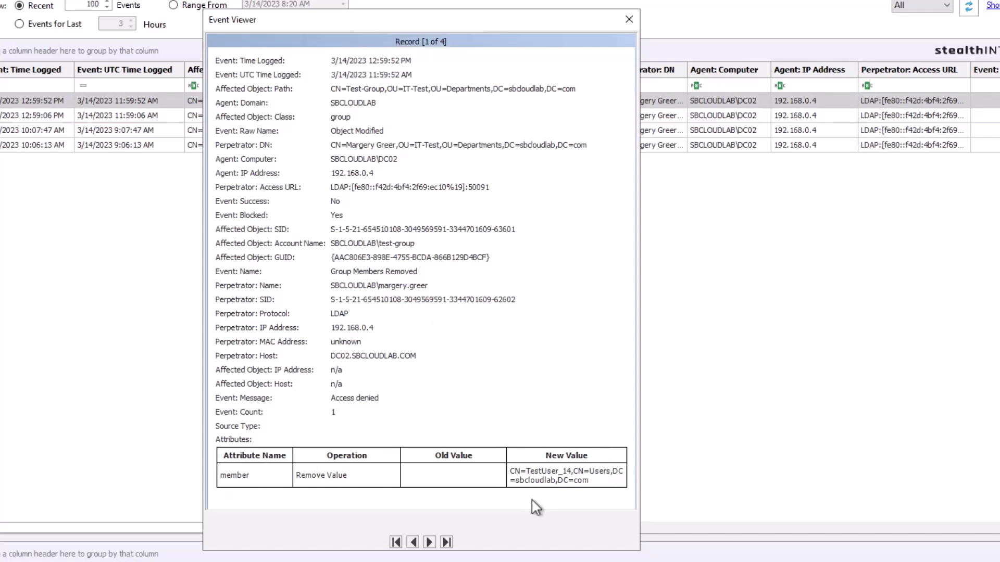
click(359, 399)
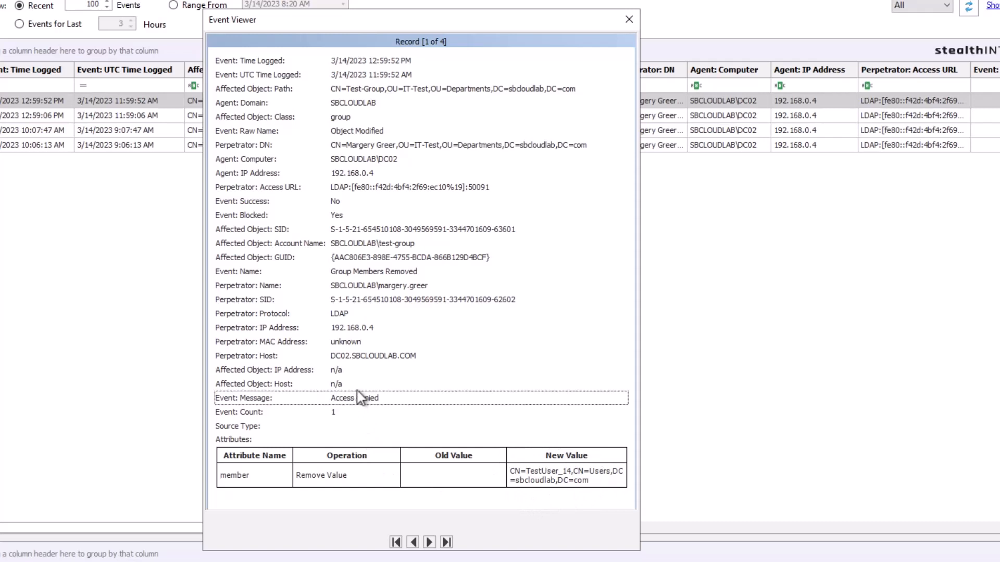
click(342, 218)
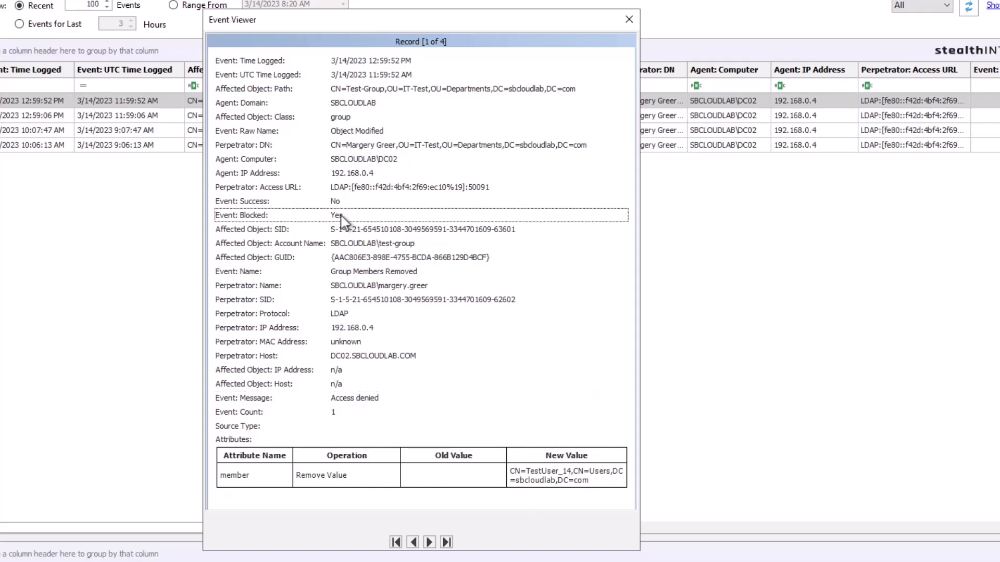
click(630, 18)
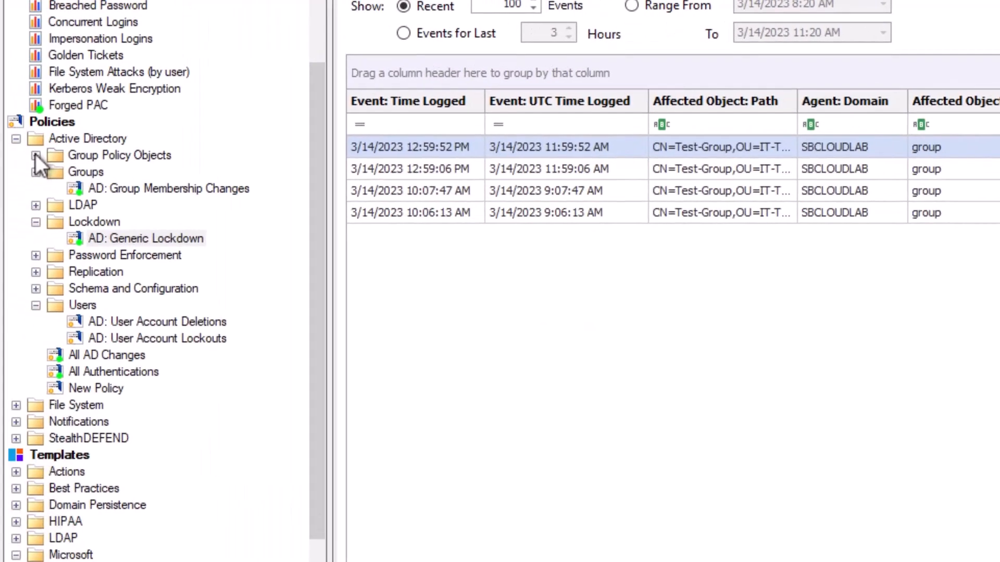
Copy the Password Enforcement Monitoring template from Templates into the Password Enforcement policies folder
click(35, 155)
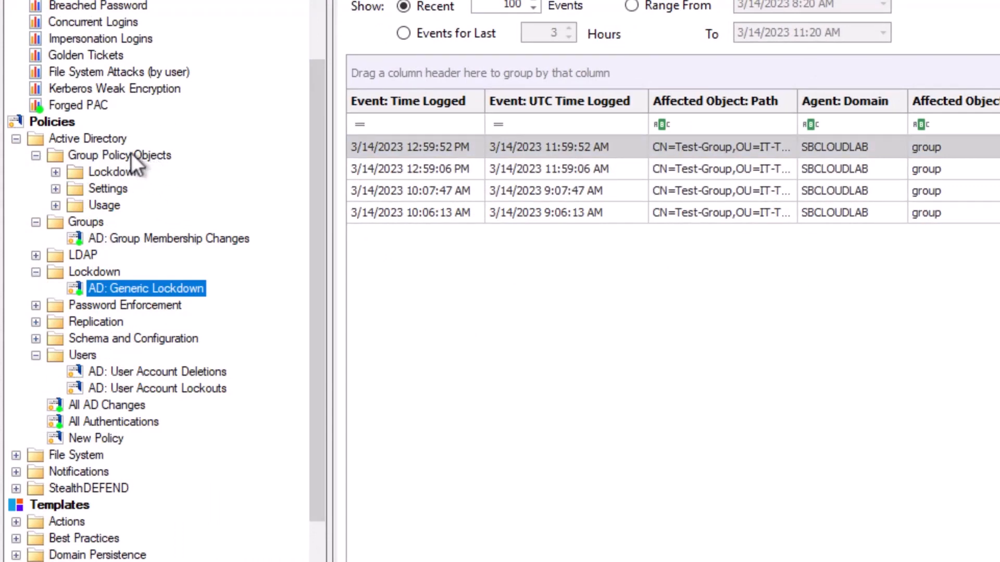
scroll(745, 310, down, 1)
click(896, 345)
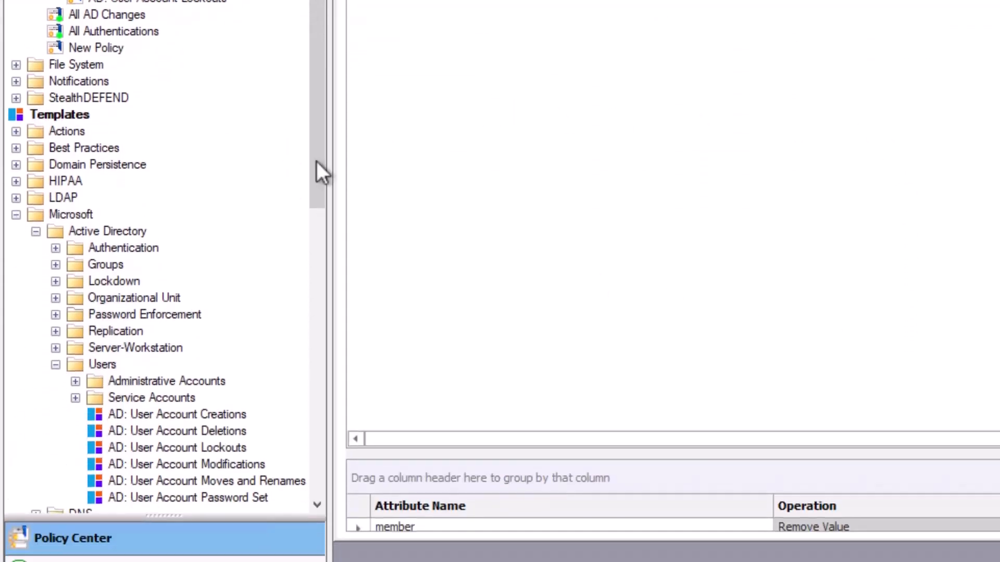
click(55, 311)
click(159, 333)
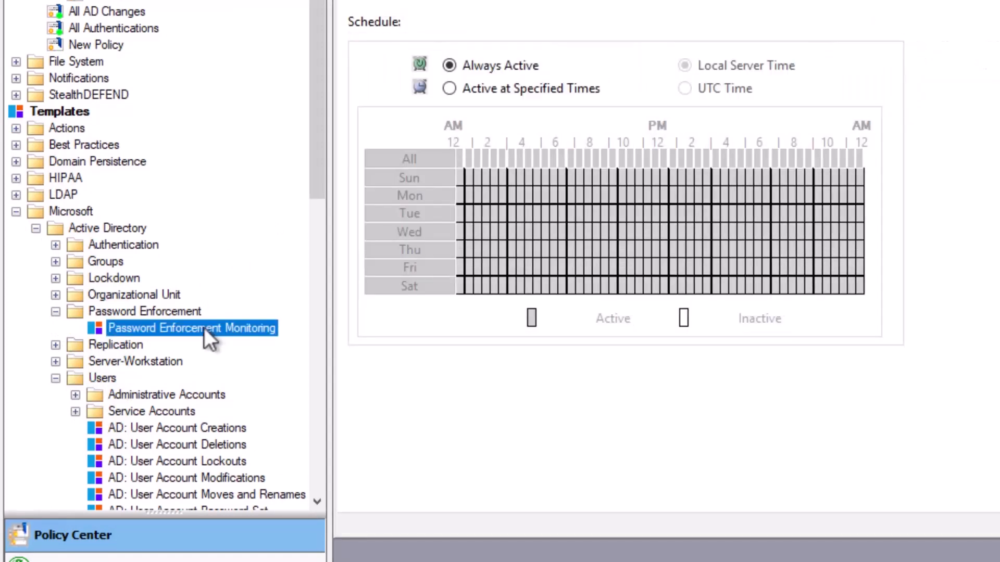
drag(201, 327, 145, 205)
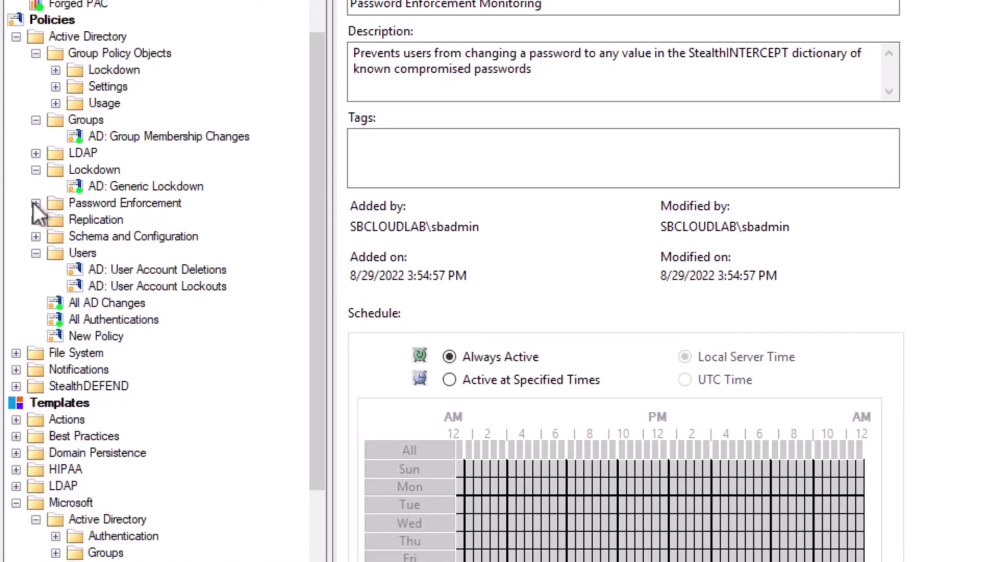
Open the new Password Enforcement Monitoring policy and view its AD Account filter, set to Block with none listed
click(35, 203)
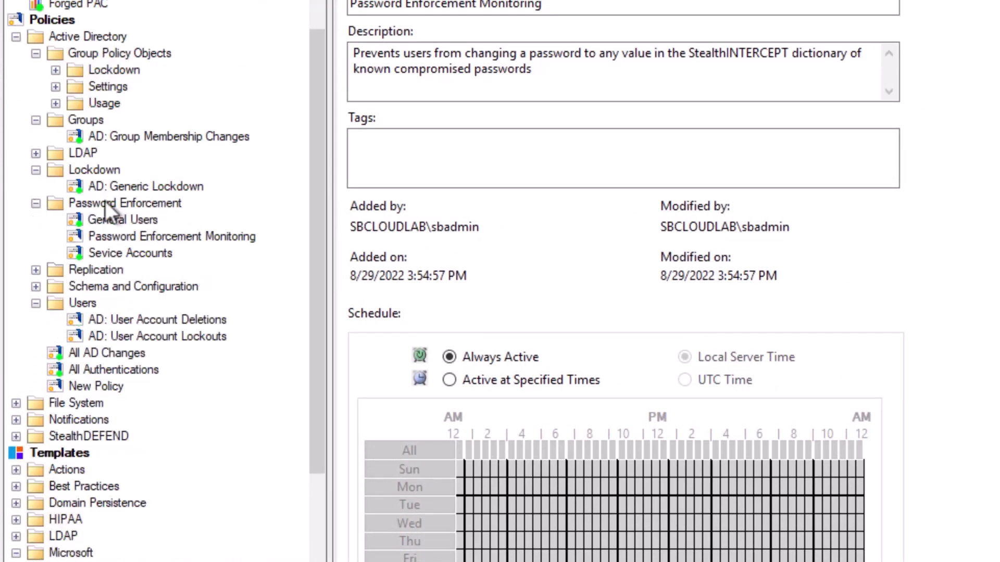
click(142, 236)
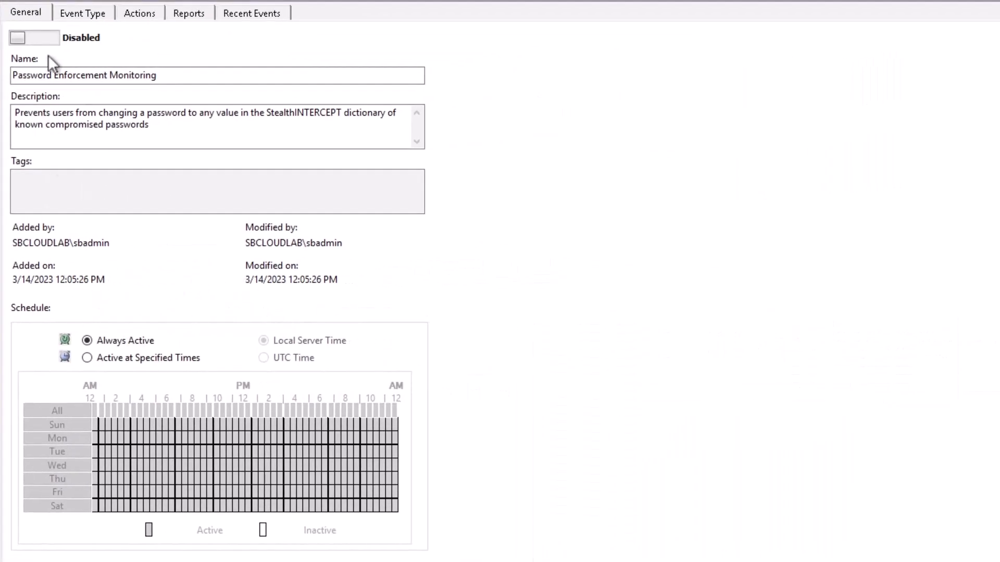
click(80, 12)
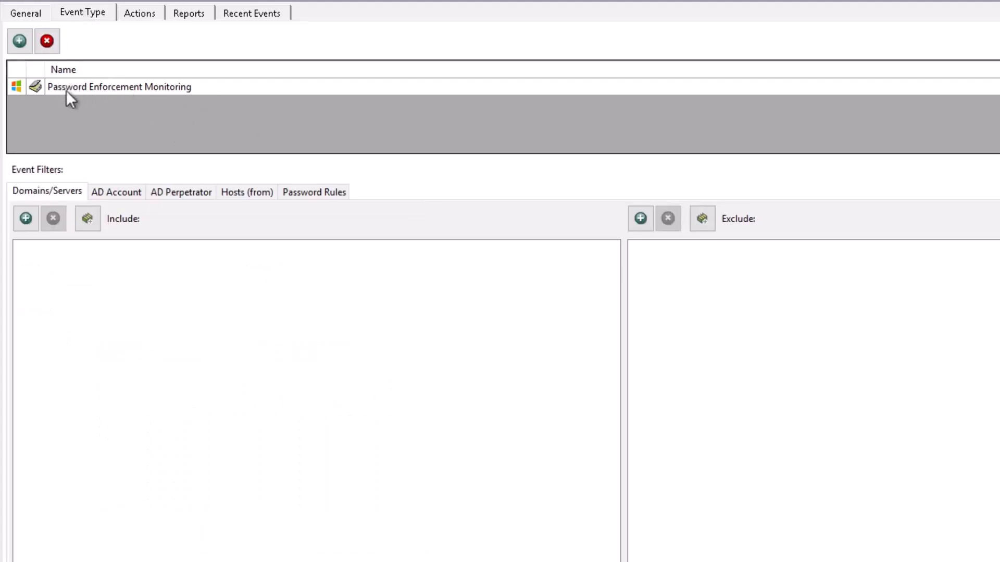
click(120, 192)
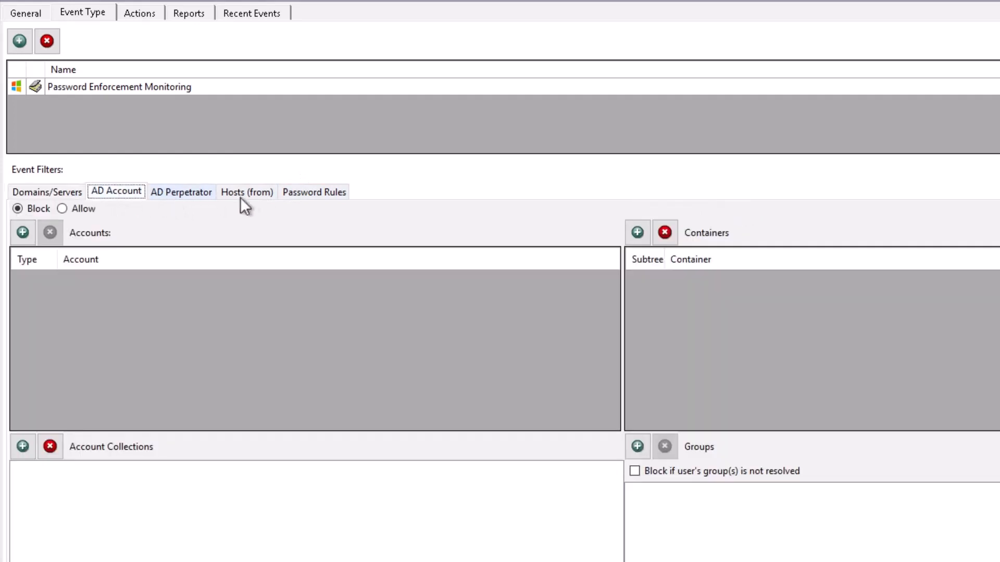
Show the policy's Password Rules in Monitoring mode, with no pwned, pattern or character rules enabled
click(324, 192)
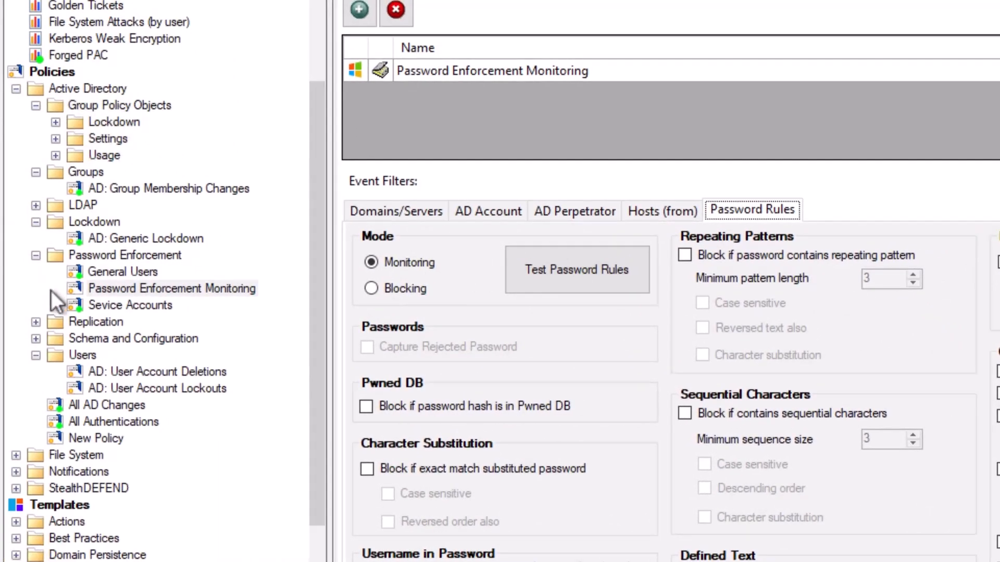
Review the AD Replication Monitoring policy's permissions, domain and server filters, recent events and General details
click(35, 322)
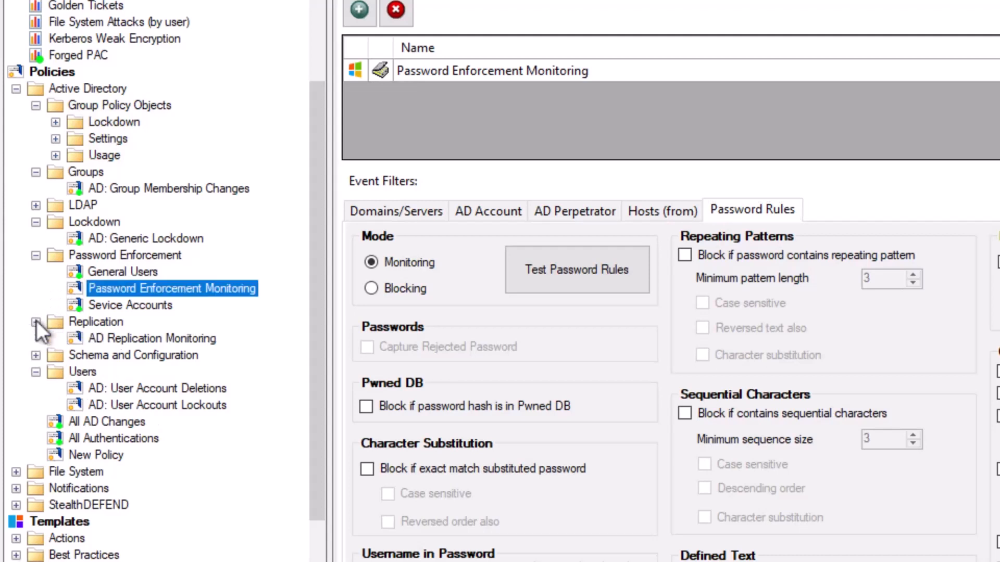
click(117, 338)
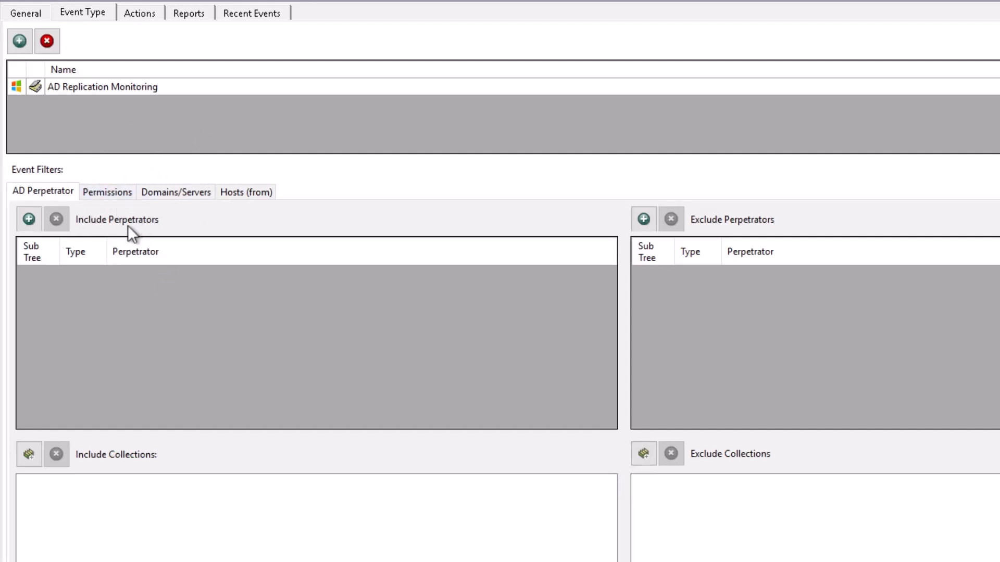
click(105, 194)
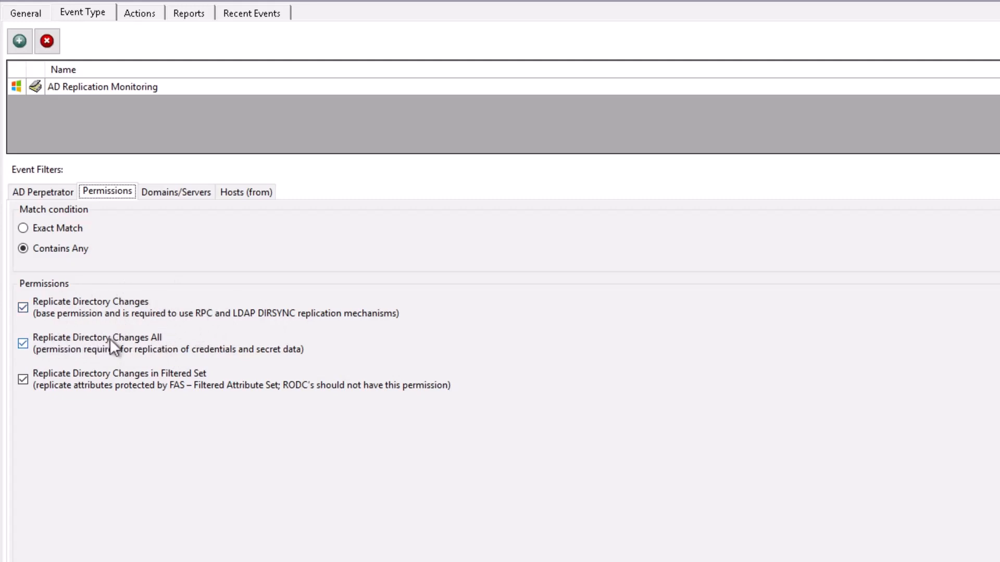
click(175, 192)
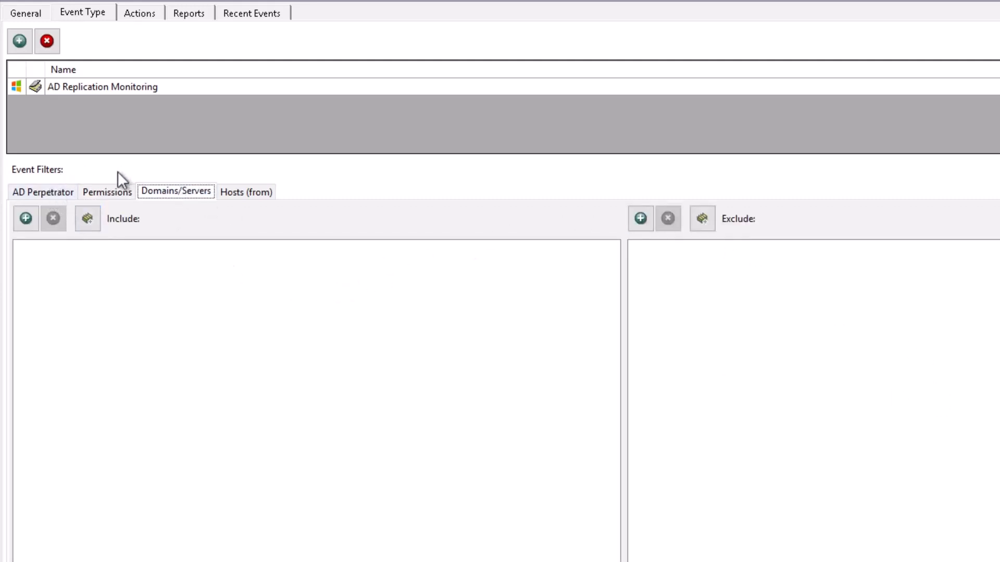
click(244, 11)
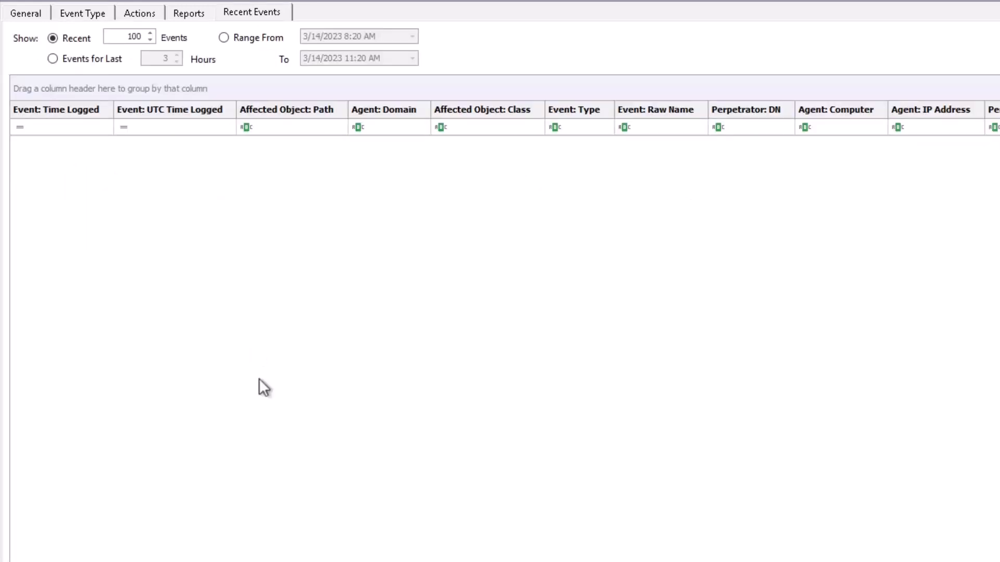
click(21, 12)
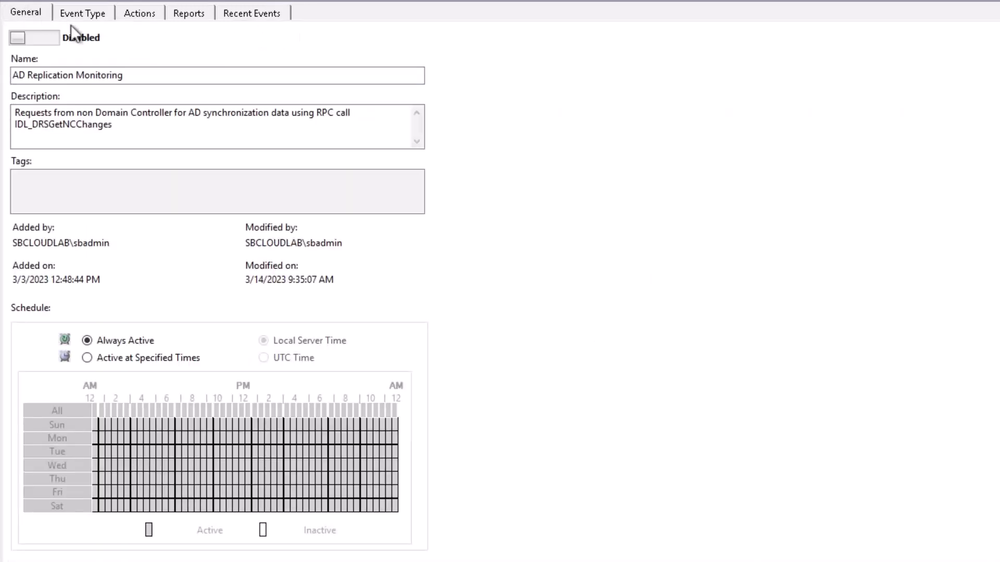